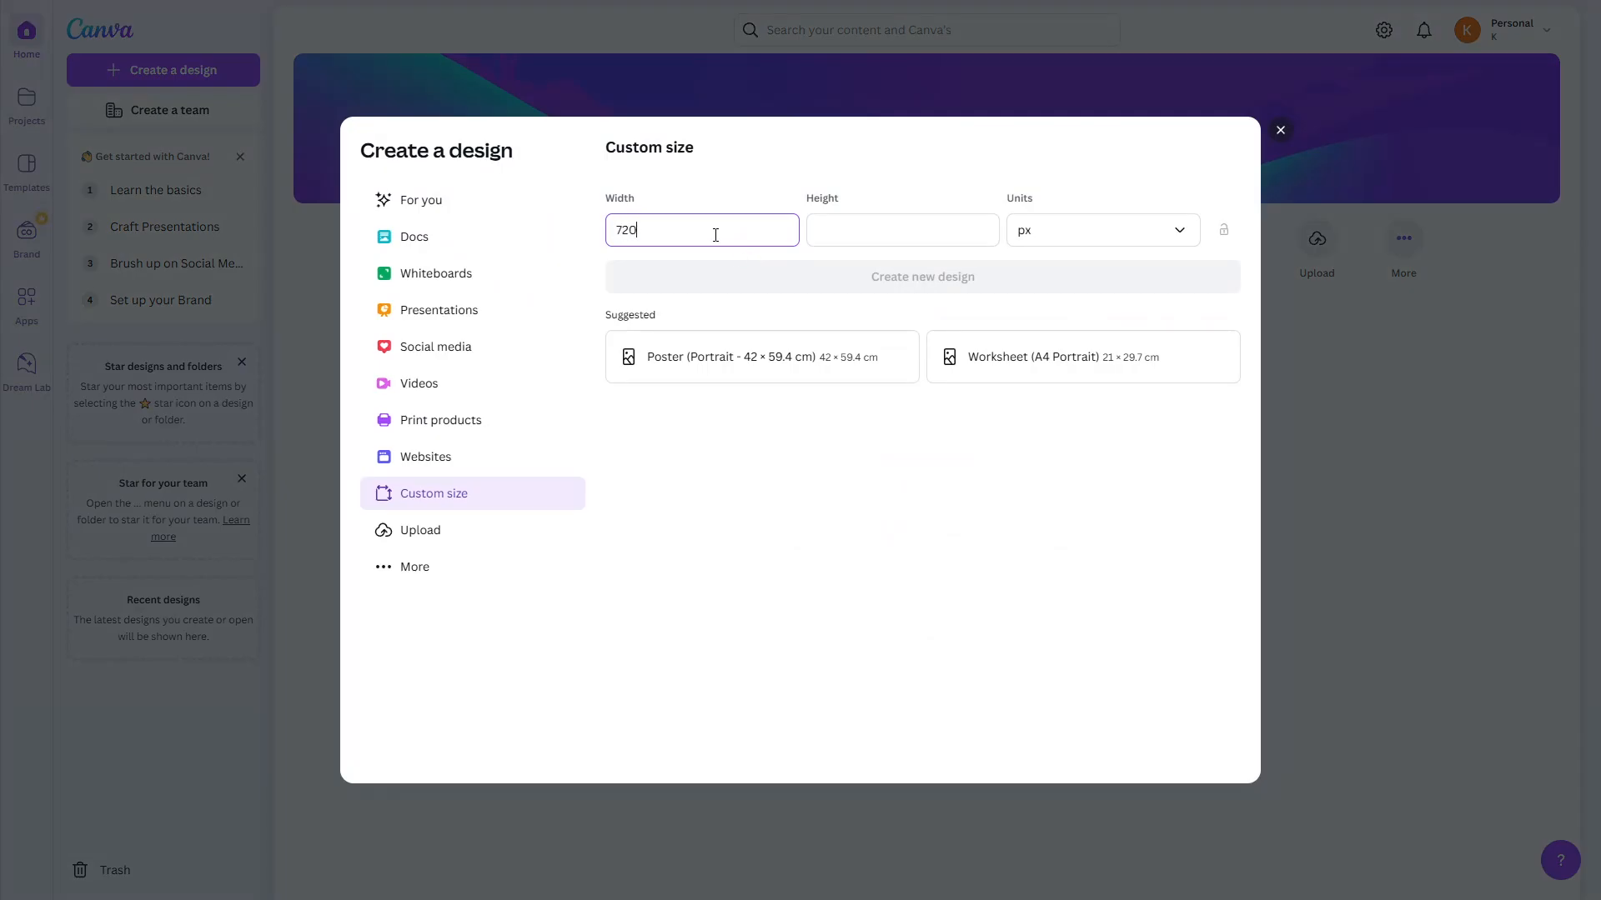
Set the custom design height to 300 px and create the new design
{"action": "left_click", "coordinate": [830, 232]}
{"action": "type", "text": "300"}
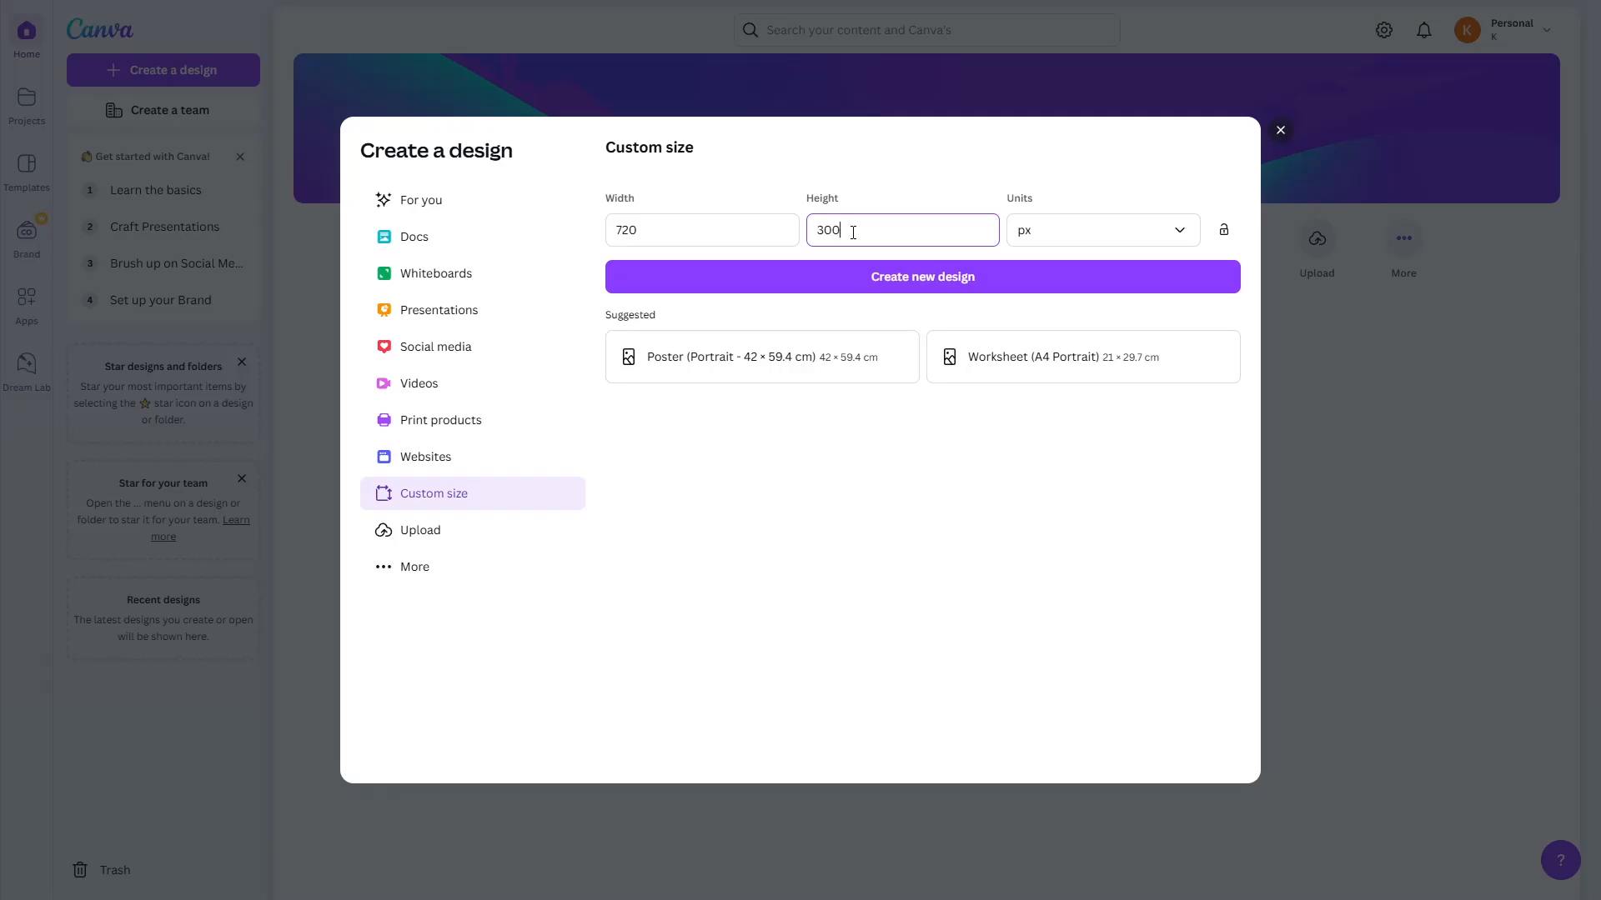
{"action": "left_click", "coordinate": [932, 287]}
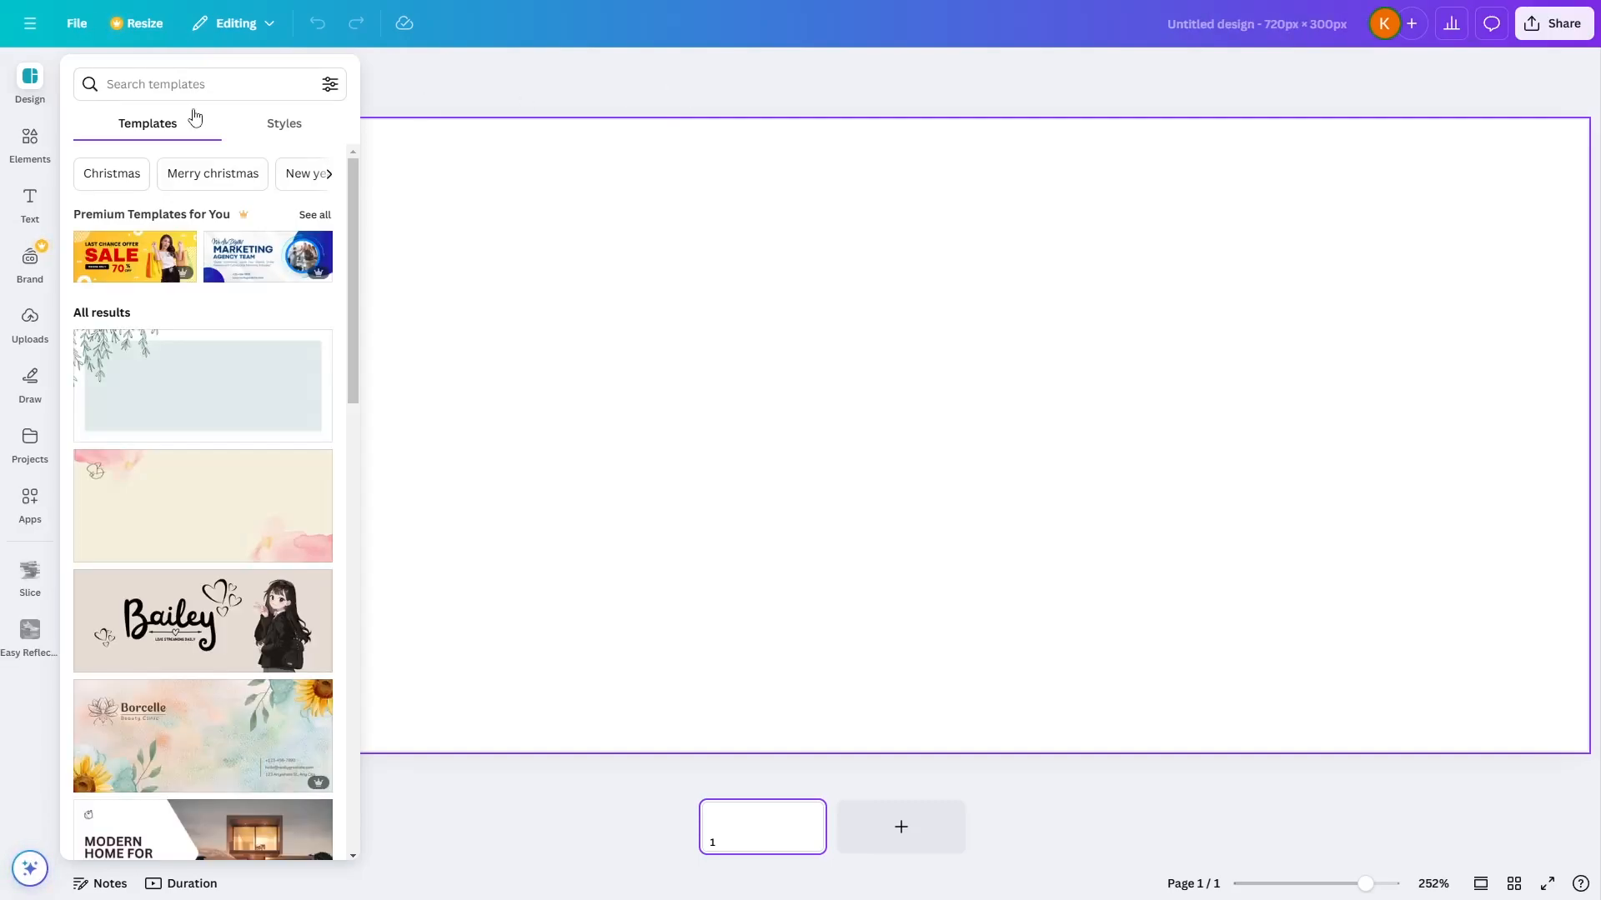
Search the elements for "noodles", show all photos, and add the top-view noodle photo in the light green bowl to the page
{"action": "left_click", "coordinate": [30, 140]}
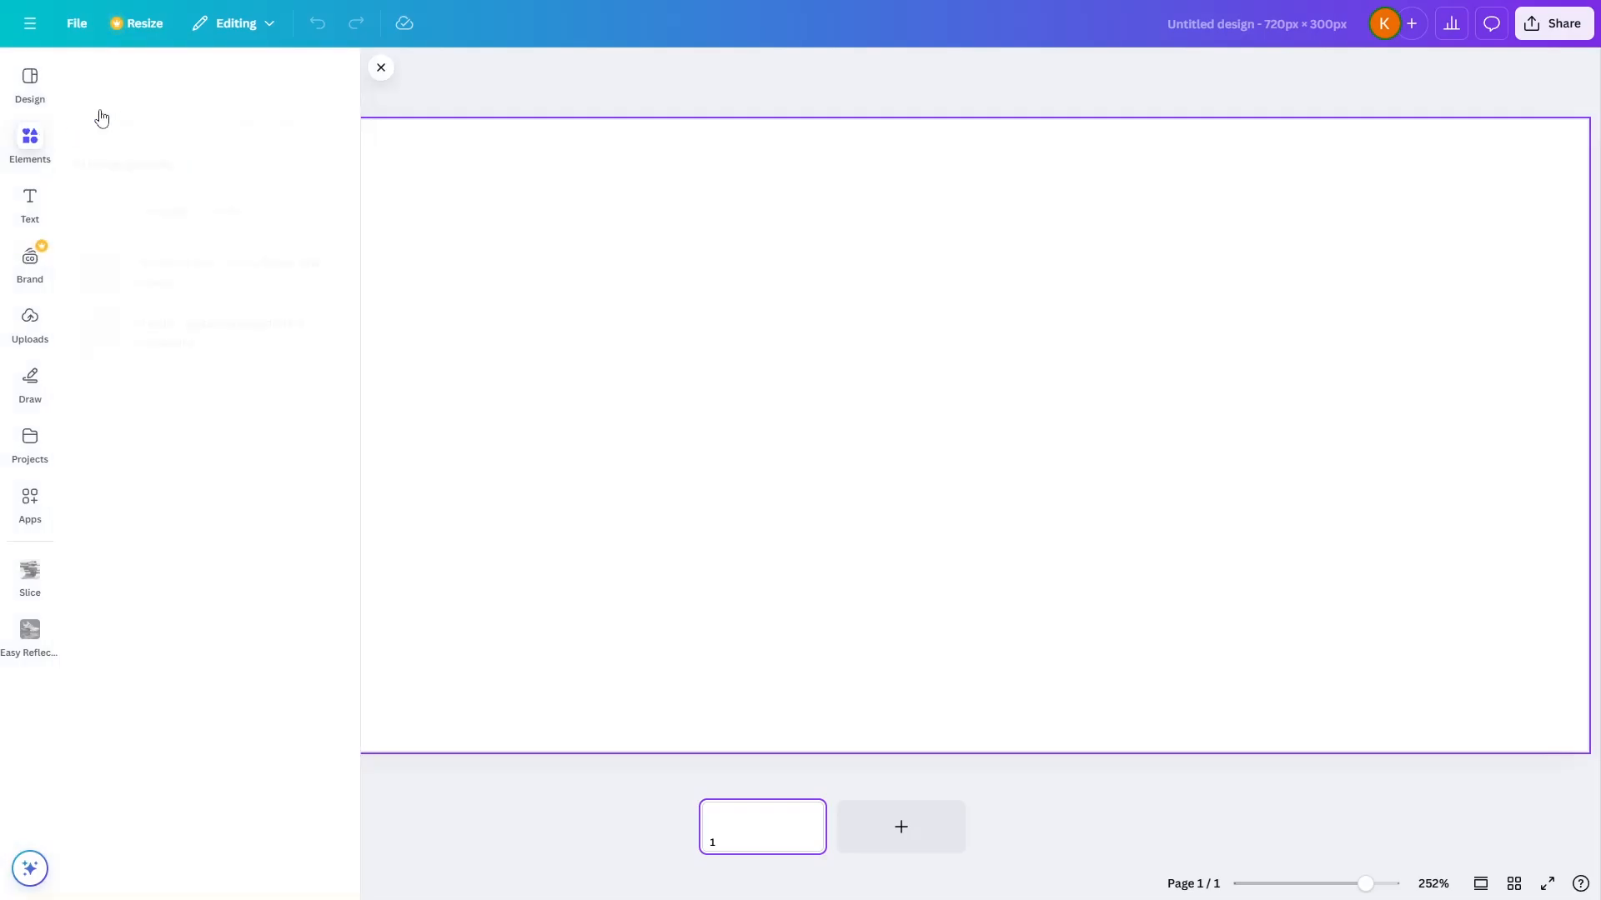
{"action": "type", "text": "noodles"}
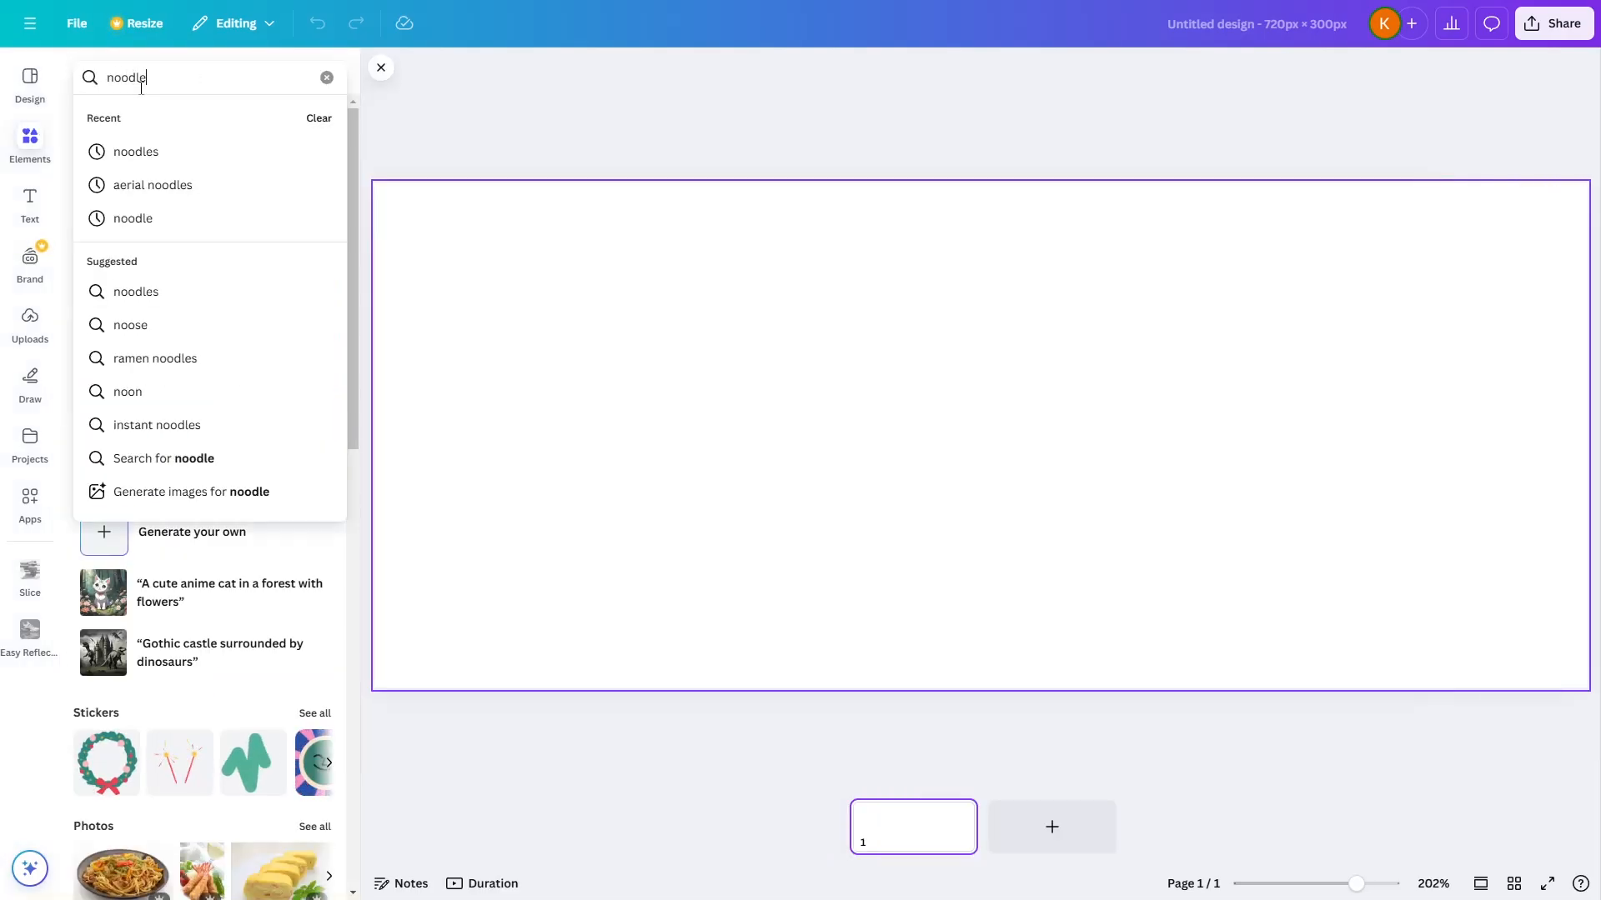
{"action": "key", "text": "Return"}
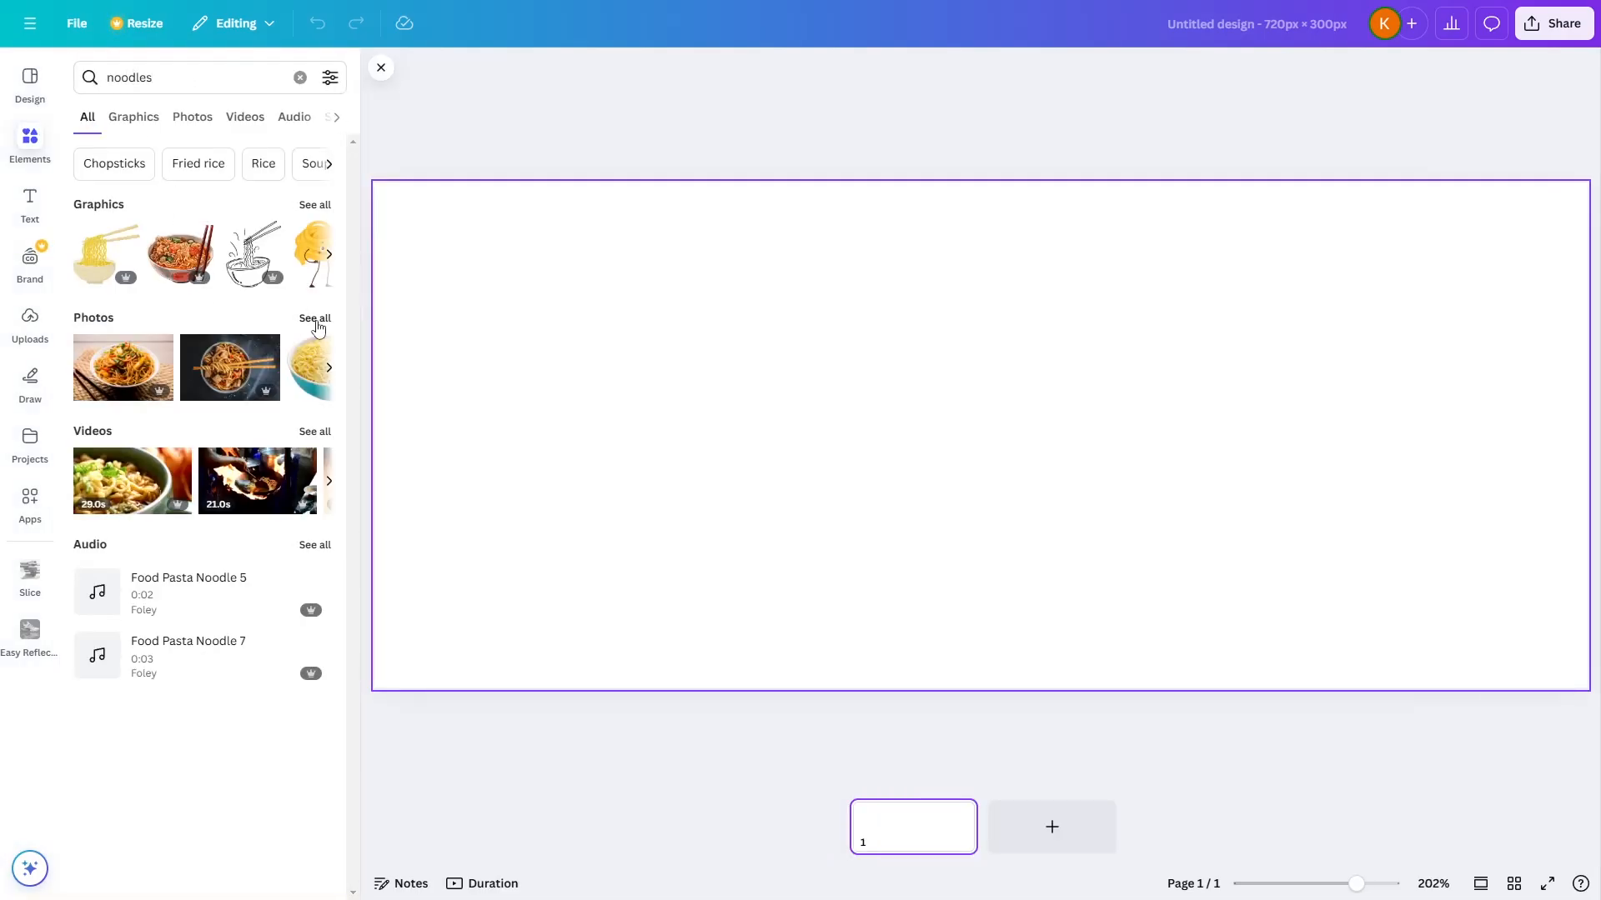
{"action": "left_click", "coordinate": [315, 318]}
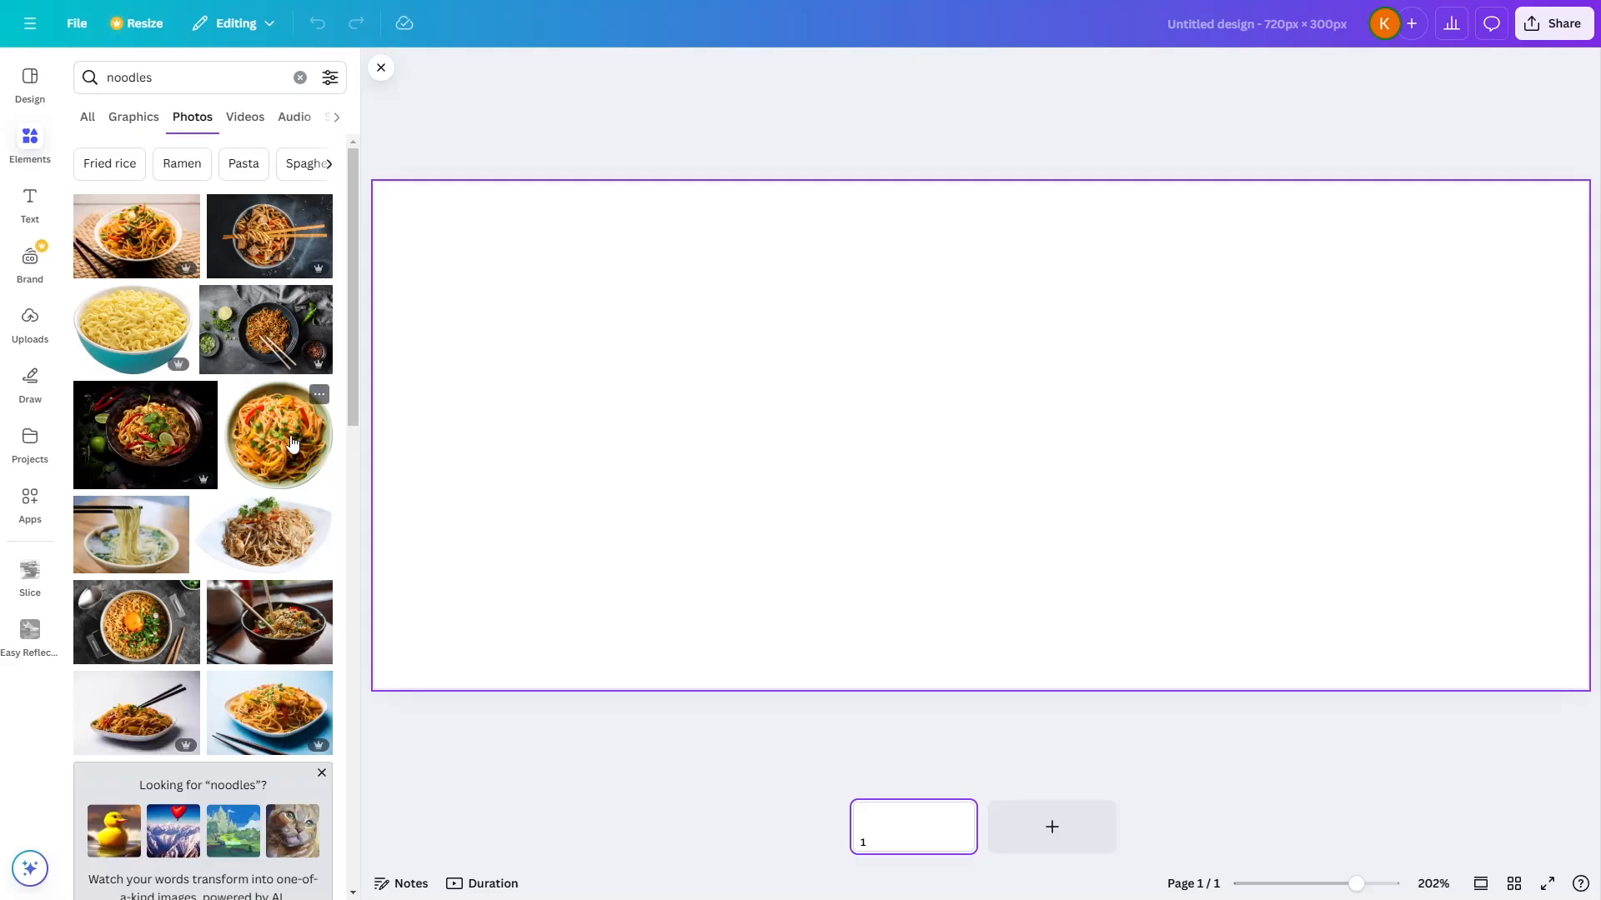
{"action": "left_click_drag", "start_coordinate": [292, 442], "coordinate": [675, 399]}
Add the photo of noodles on a dark plate, place it at the page's lower right, and remove its background
{"action": "scroll", "coordinate": [297, 605], "scroll_direction": "down", "scroll_amount": 7}
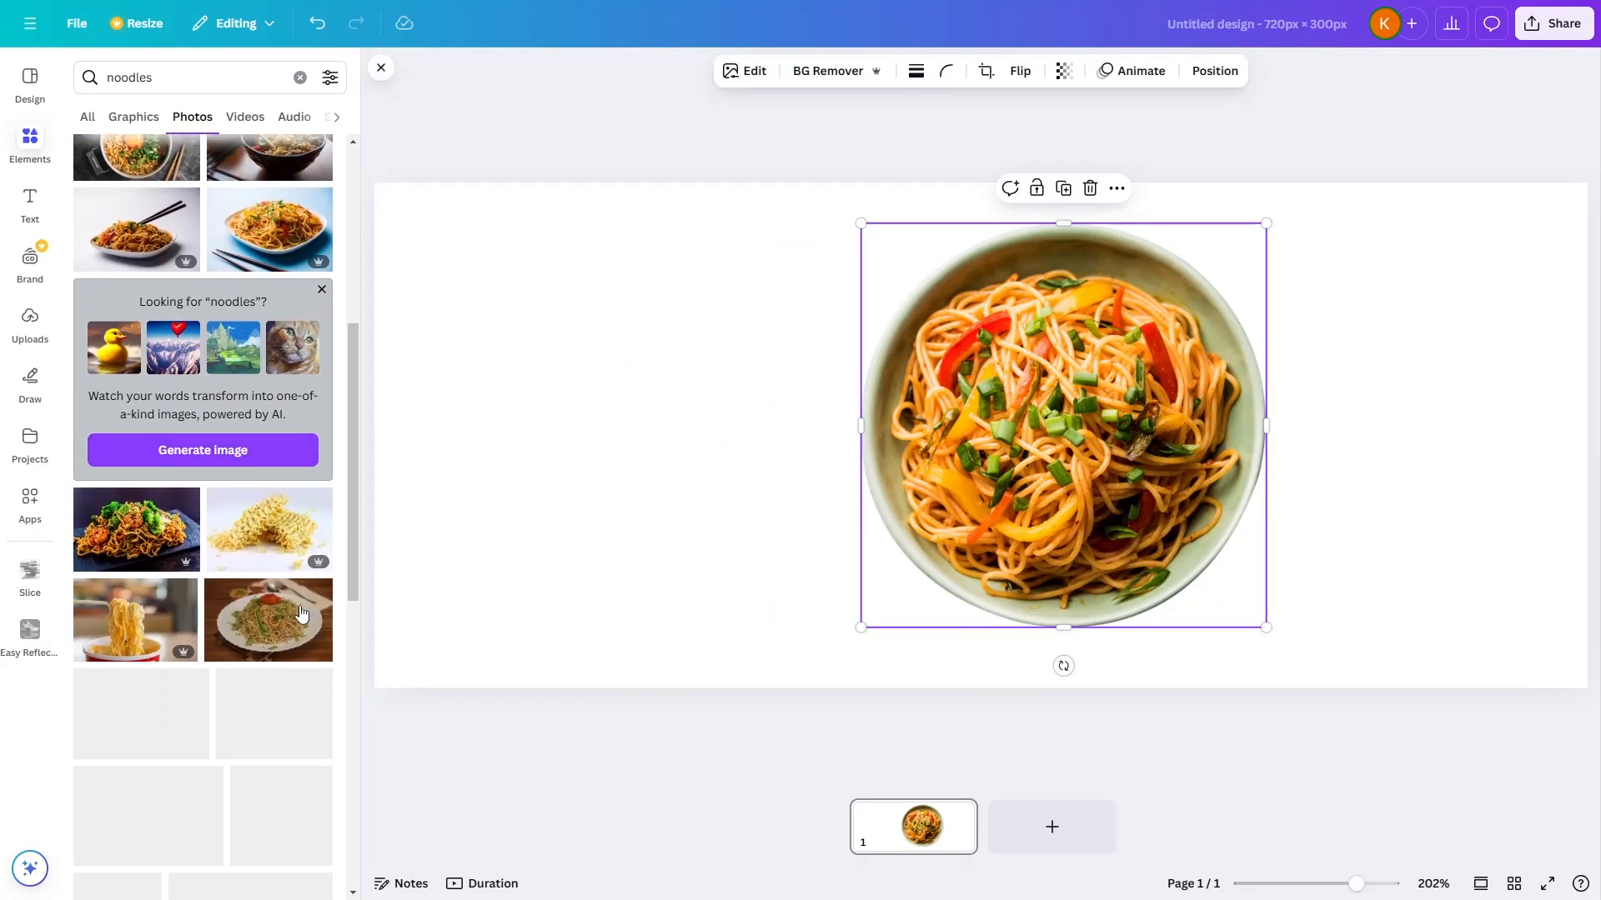
{"action": "scroll", "coordinate": [293, 688], "scroll_direction": "down", "scroll_amount": 5}
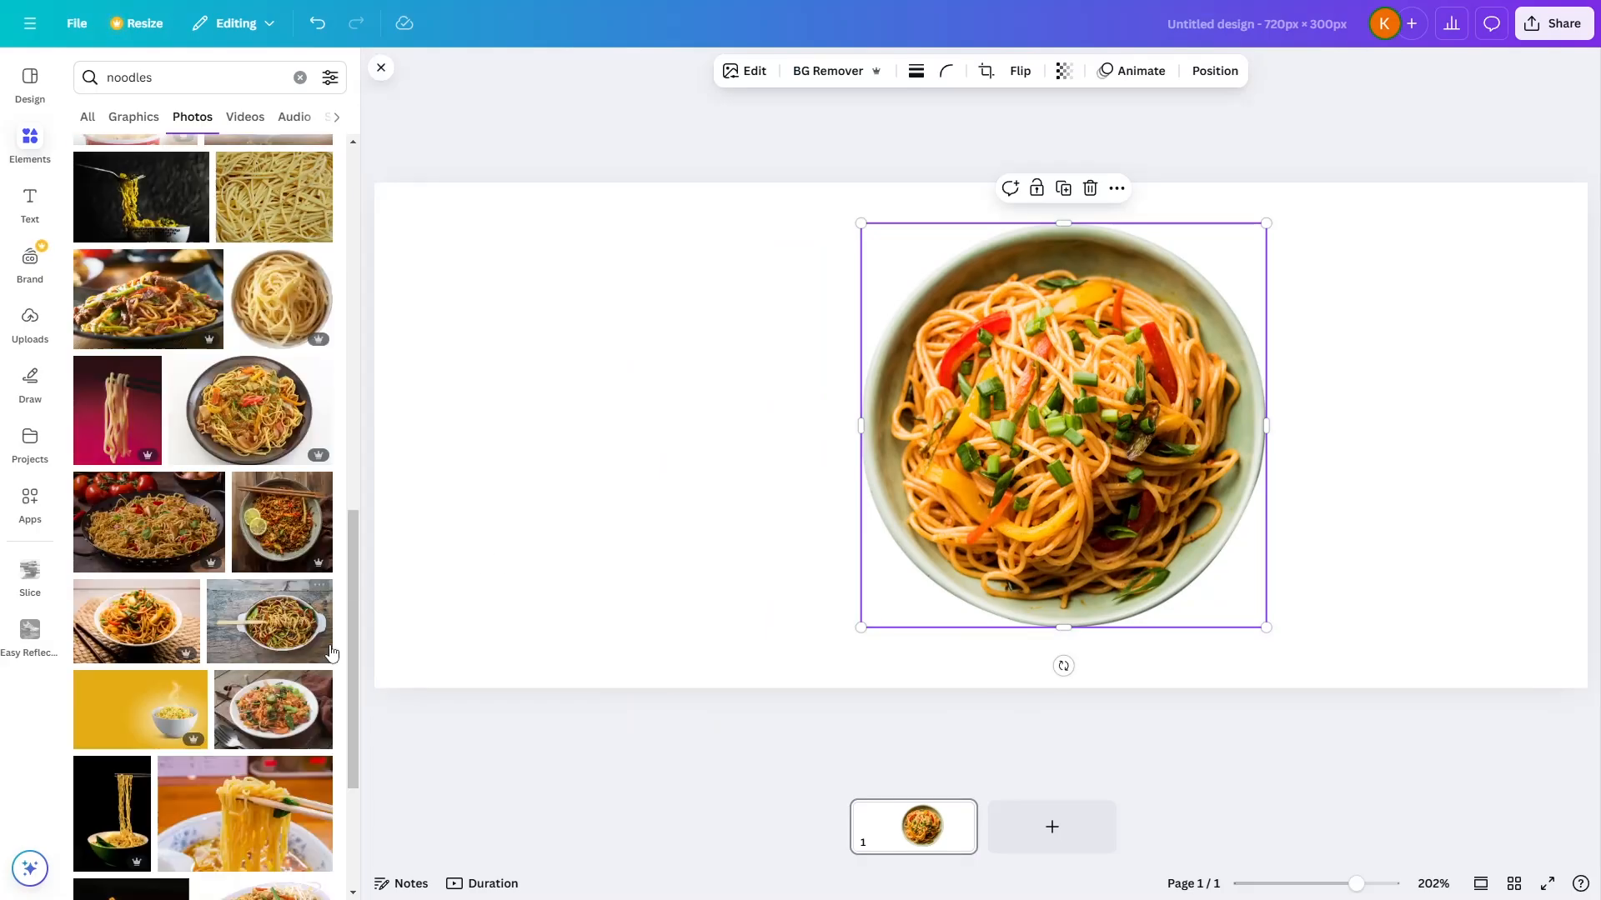
{"action": "left_click", "coordinate": [275, 426]}
{"action": "left_click_drag", "start_coordinate": [1049, 478], "coordinate": [1350, 622]}
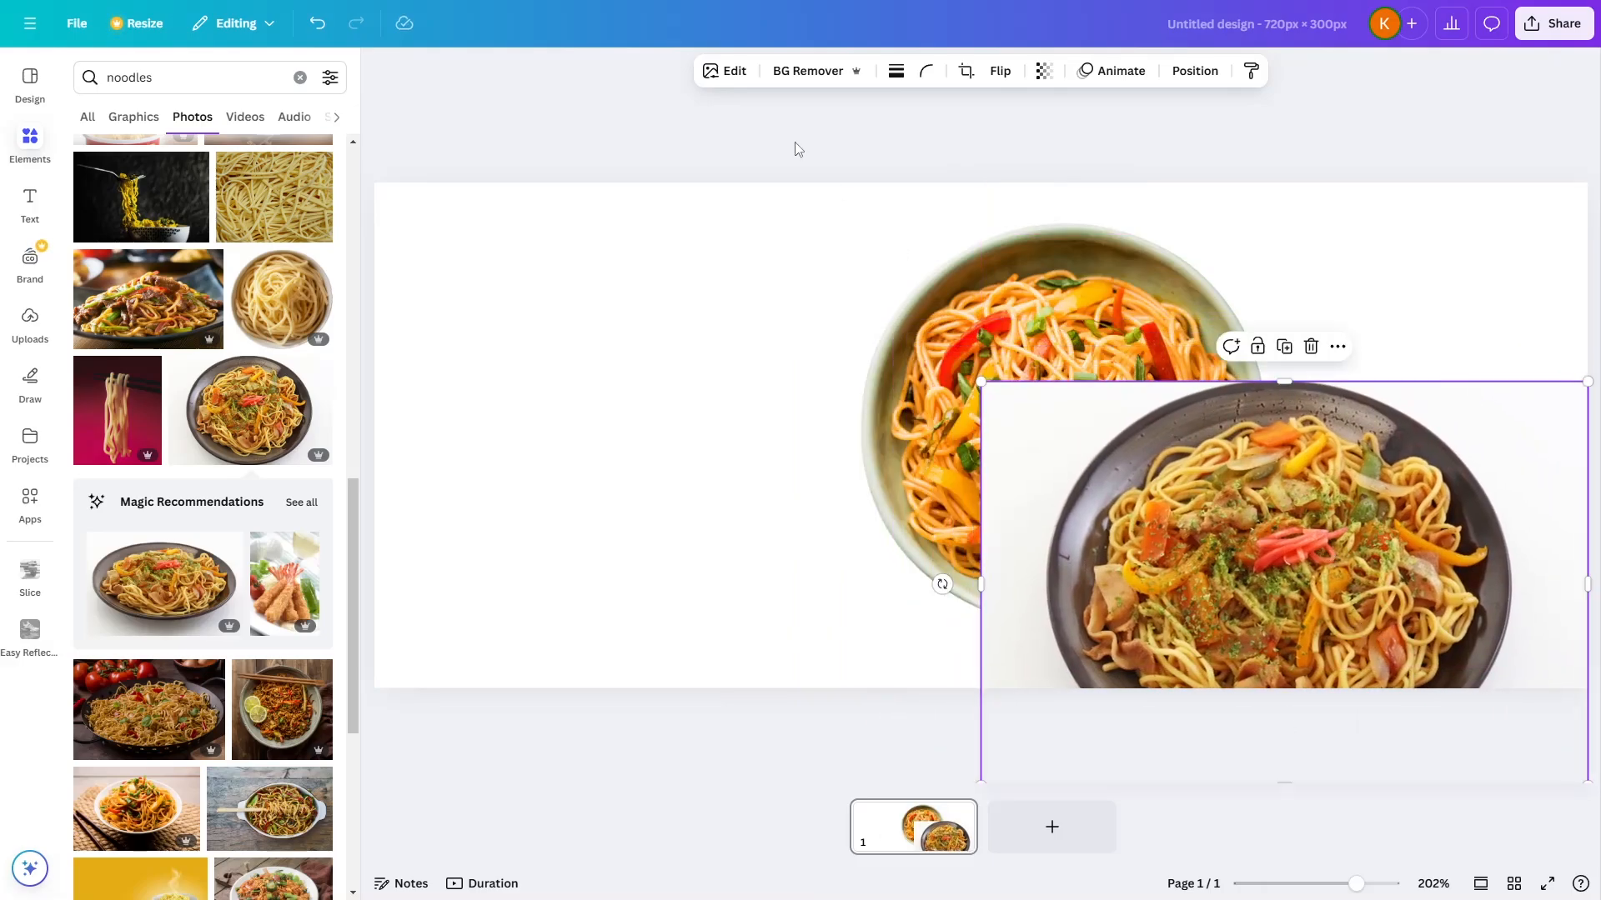
{"action": "left_click", "coordinate": [809, 72]}
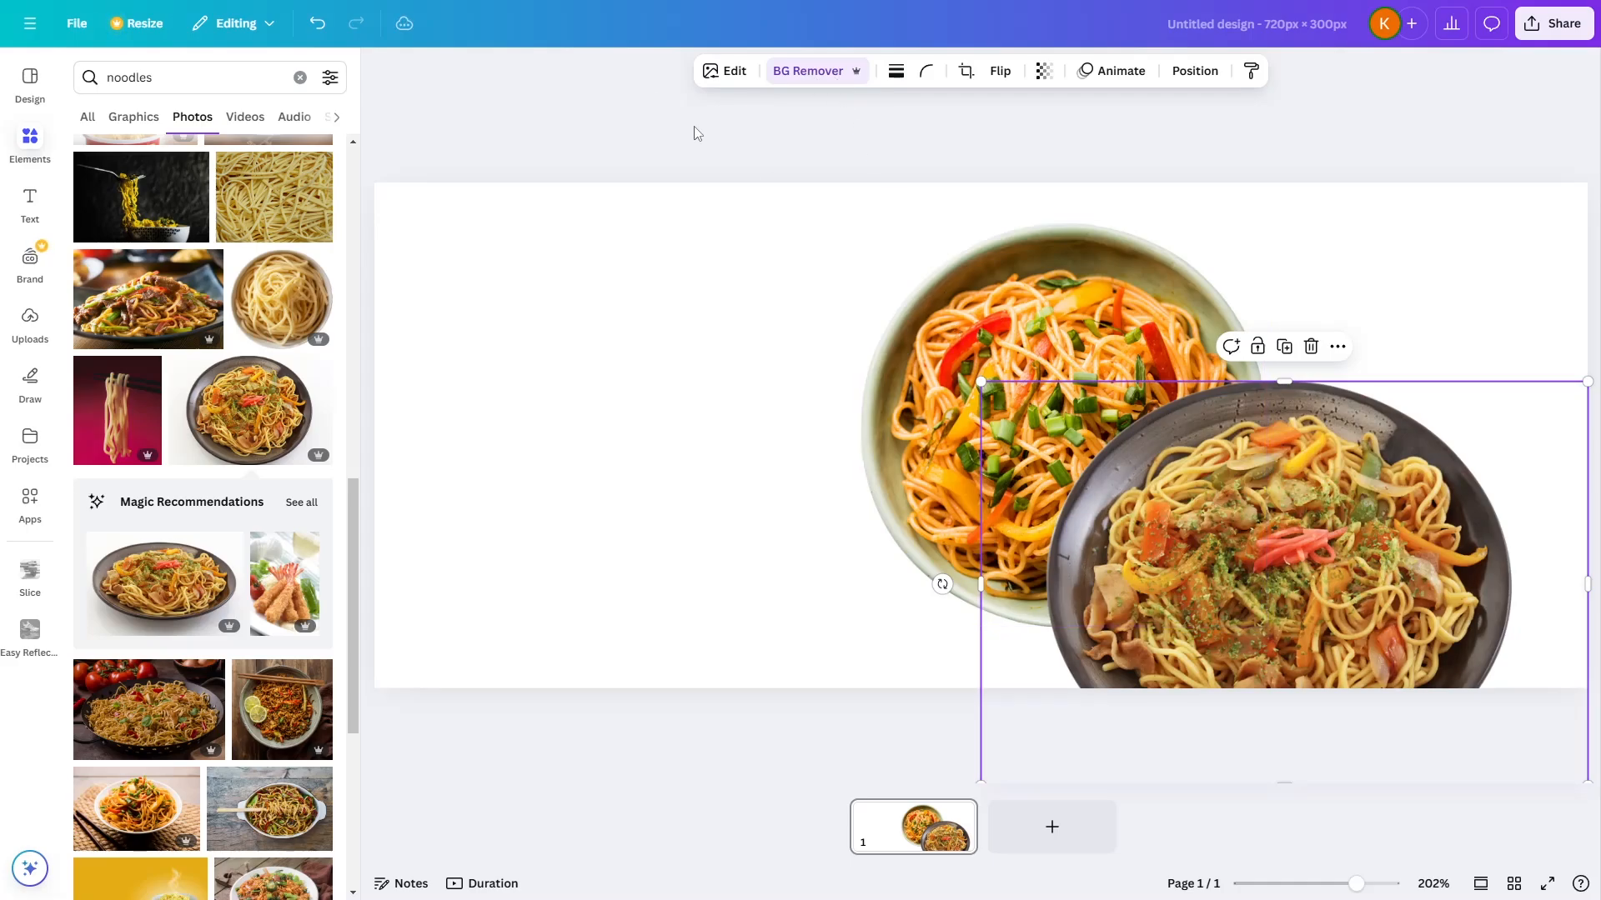
Move the green noodle bowl up against the page's top edge and shift the dark plate slightly right and down
{"action": "left_click_drag", "start_coordinate": [1047, 334], "coordinate": [1020, 281]}
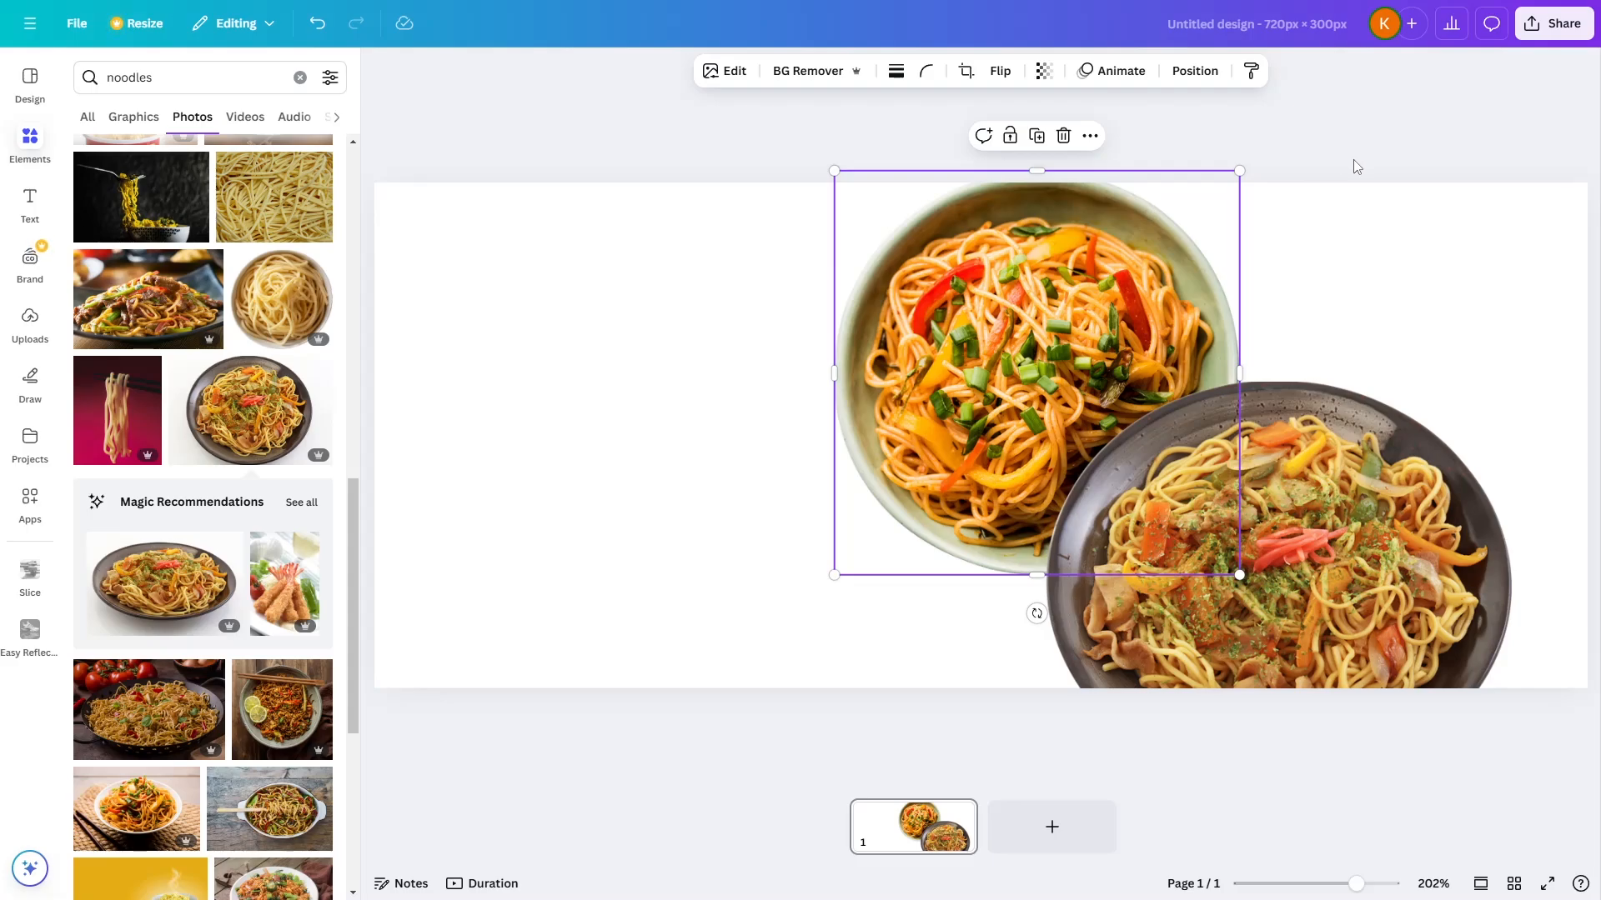
{"action": "left_click_drag", "start_coordinate": [1117, 327], "coordinate": [1153, 317]}
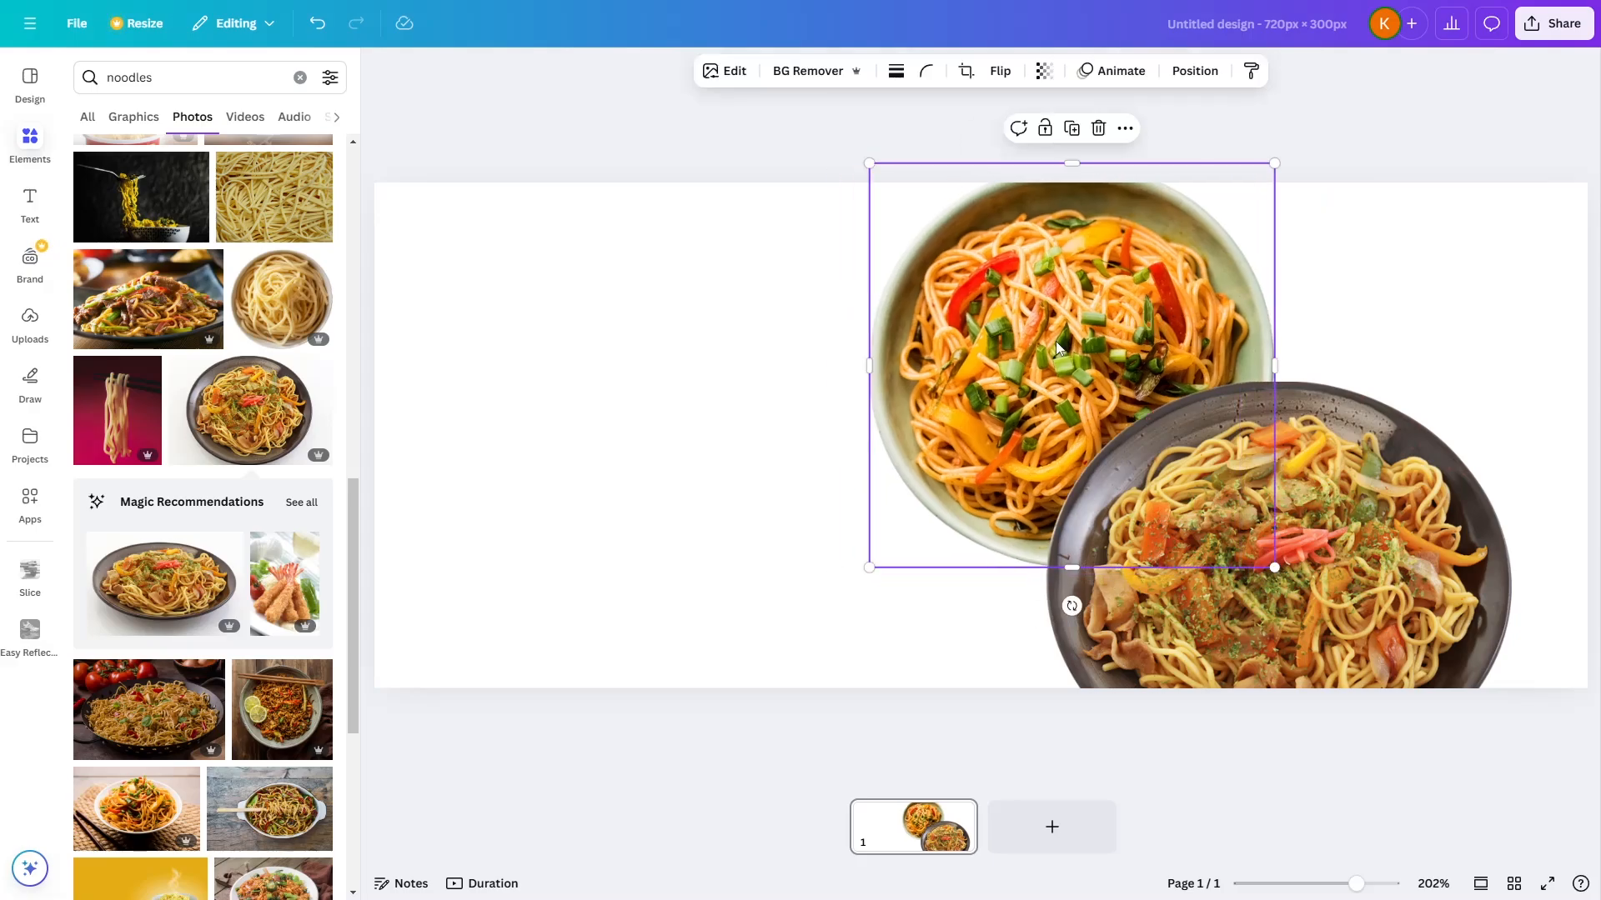
{"action": "left_click_drag", "start_coordinate": [1057, 340], "coordinate": [1099, 336]}
{"action": "left_click_drag", "start_coordinate": [1333, 543], "coordinate": [1349, 549]}
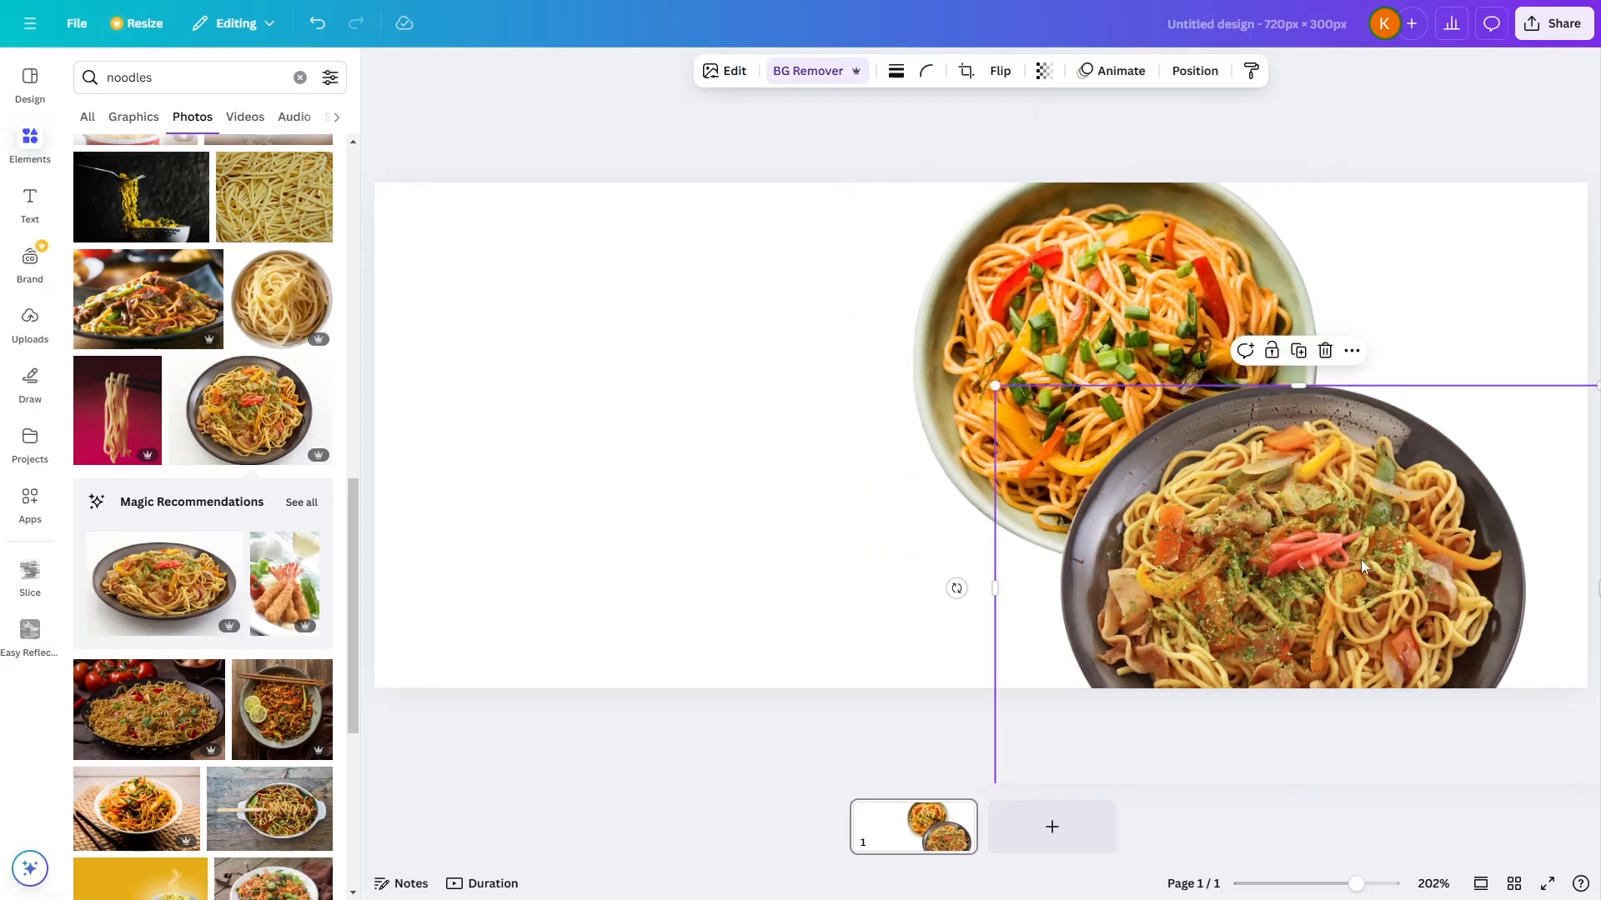
{"action": "left_click", "coordinate": [789, 155]}
Replace the element search with "yellow" and show all matching graphics
{"action": "left_click", "coordinate": [300, 77]}
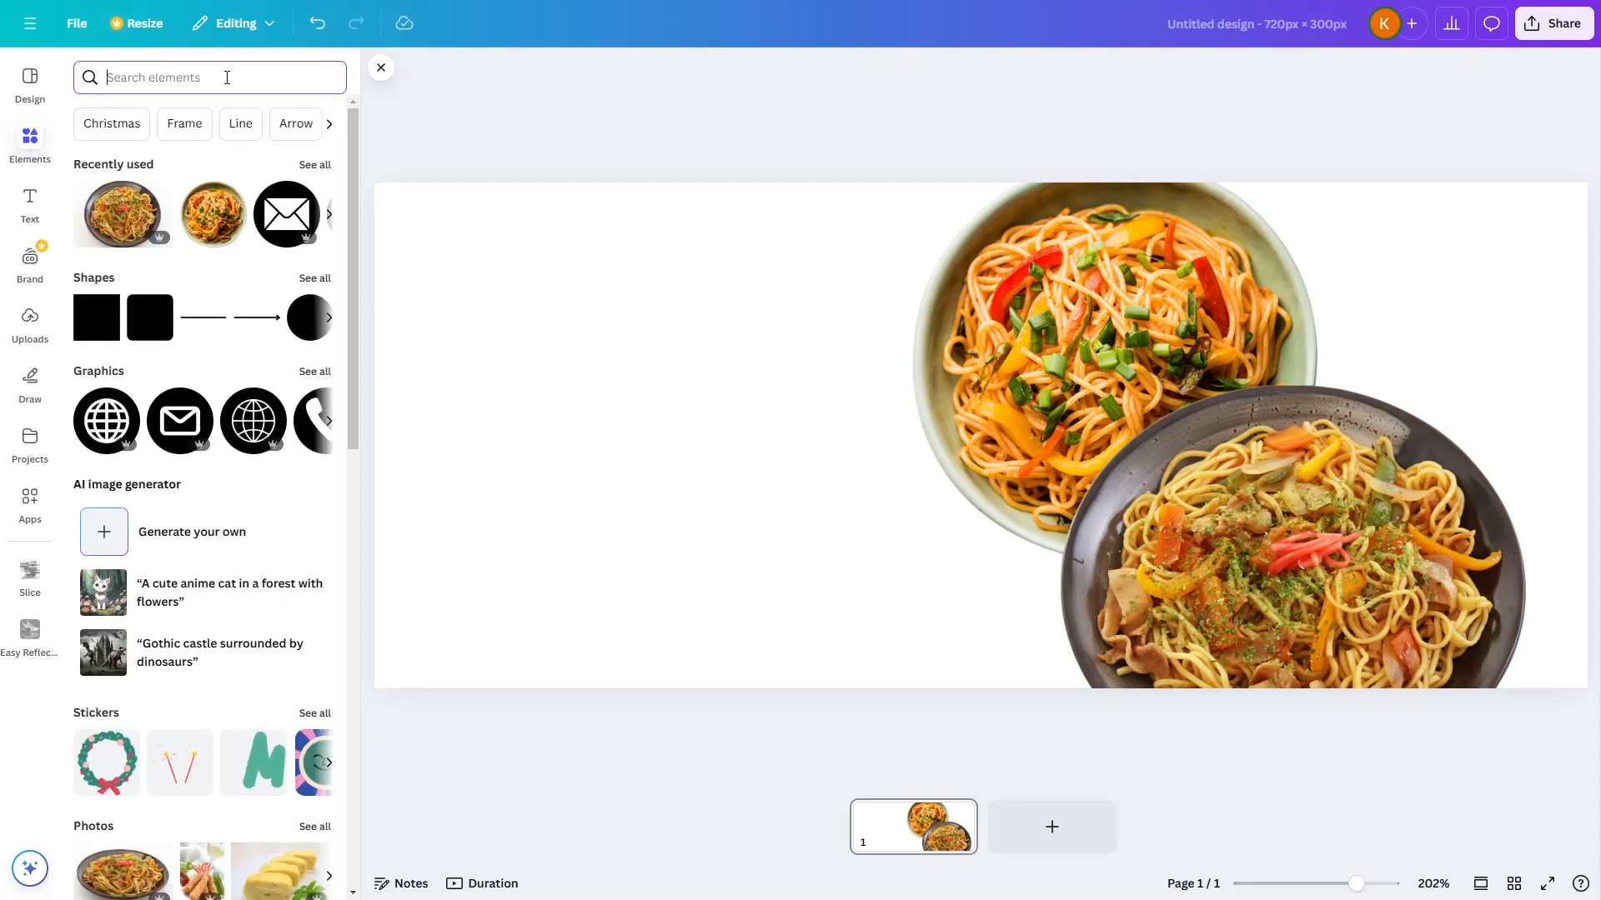
{"action": "type", "text": "yellow"}
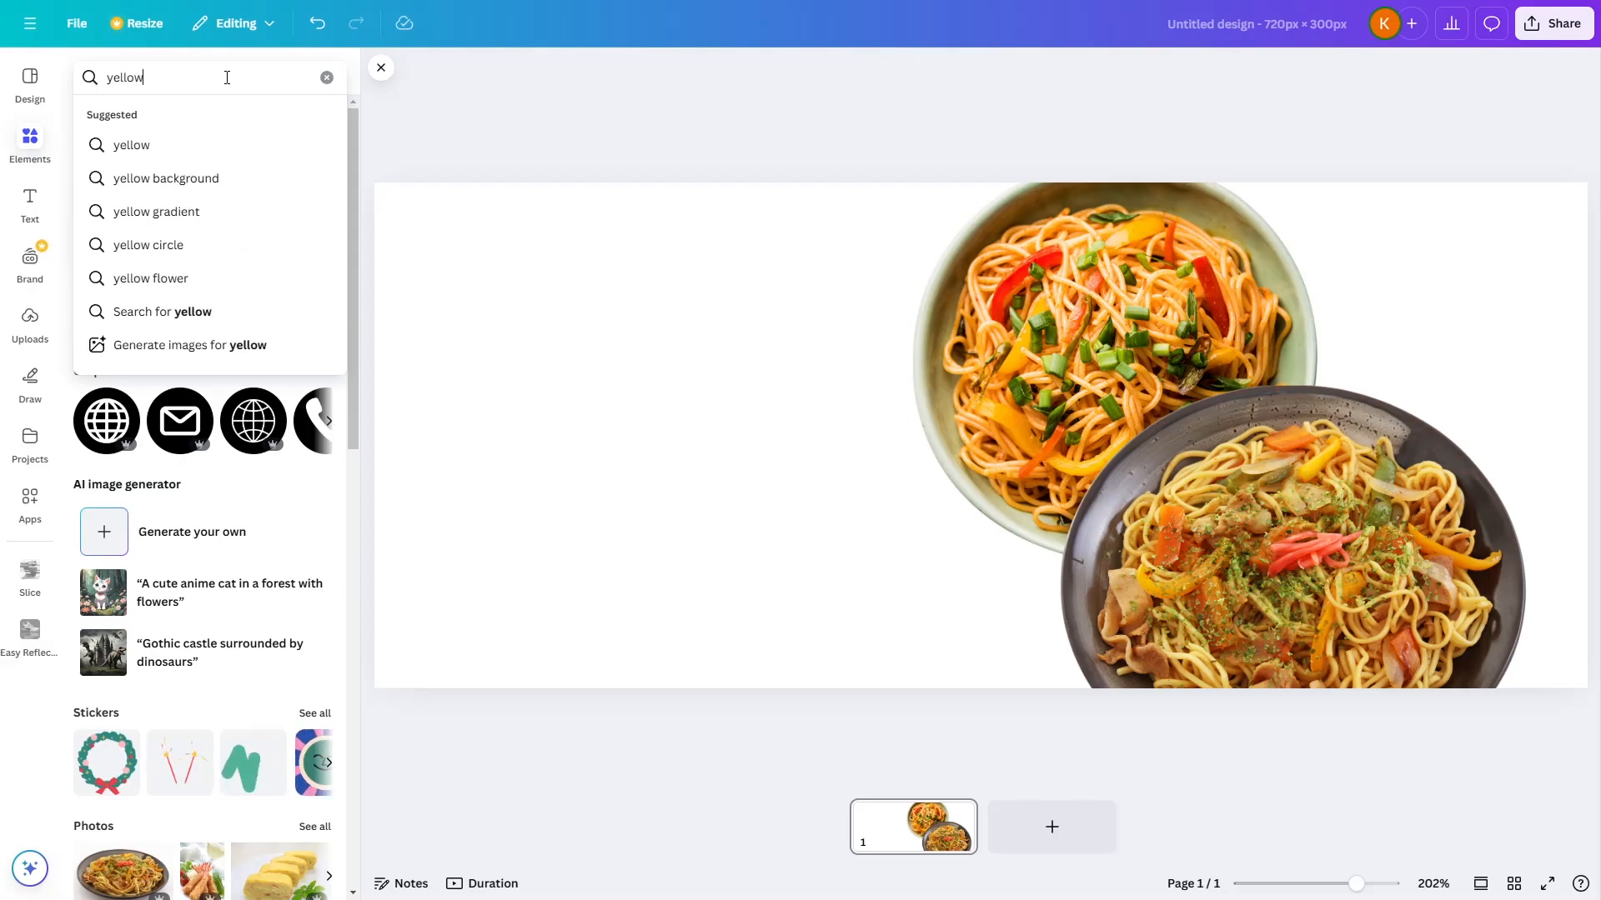
{"action": "key", "text": "Return"}
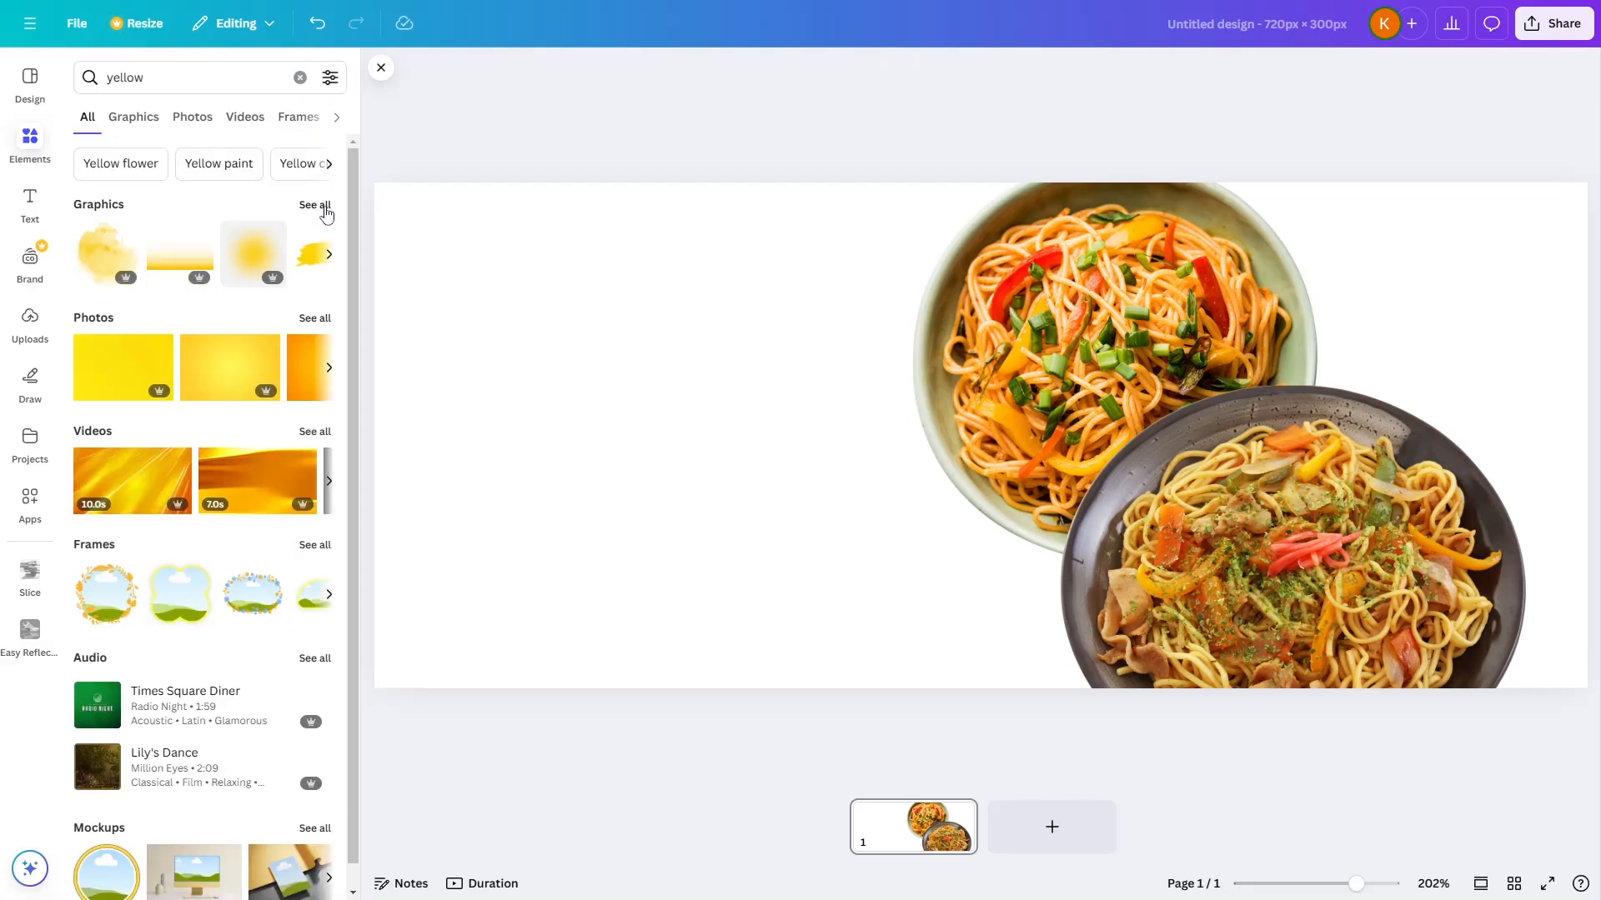
{"action": "left_click", "coordinate": [325, 208]}
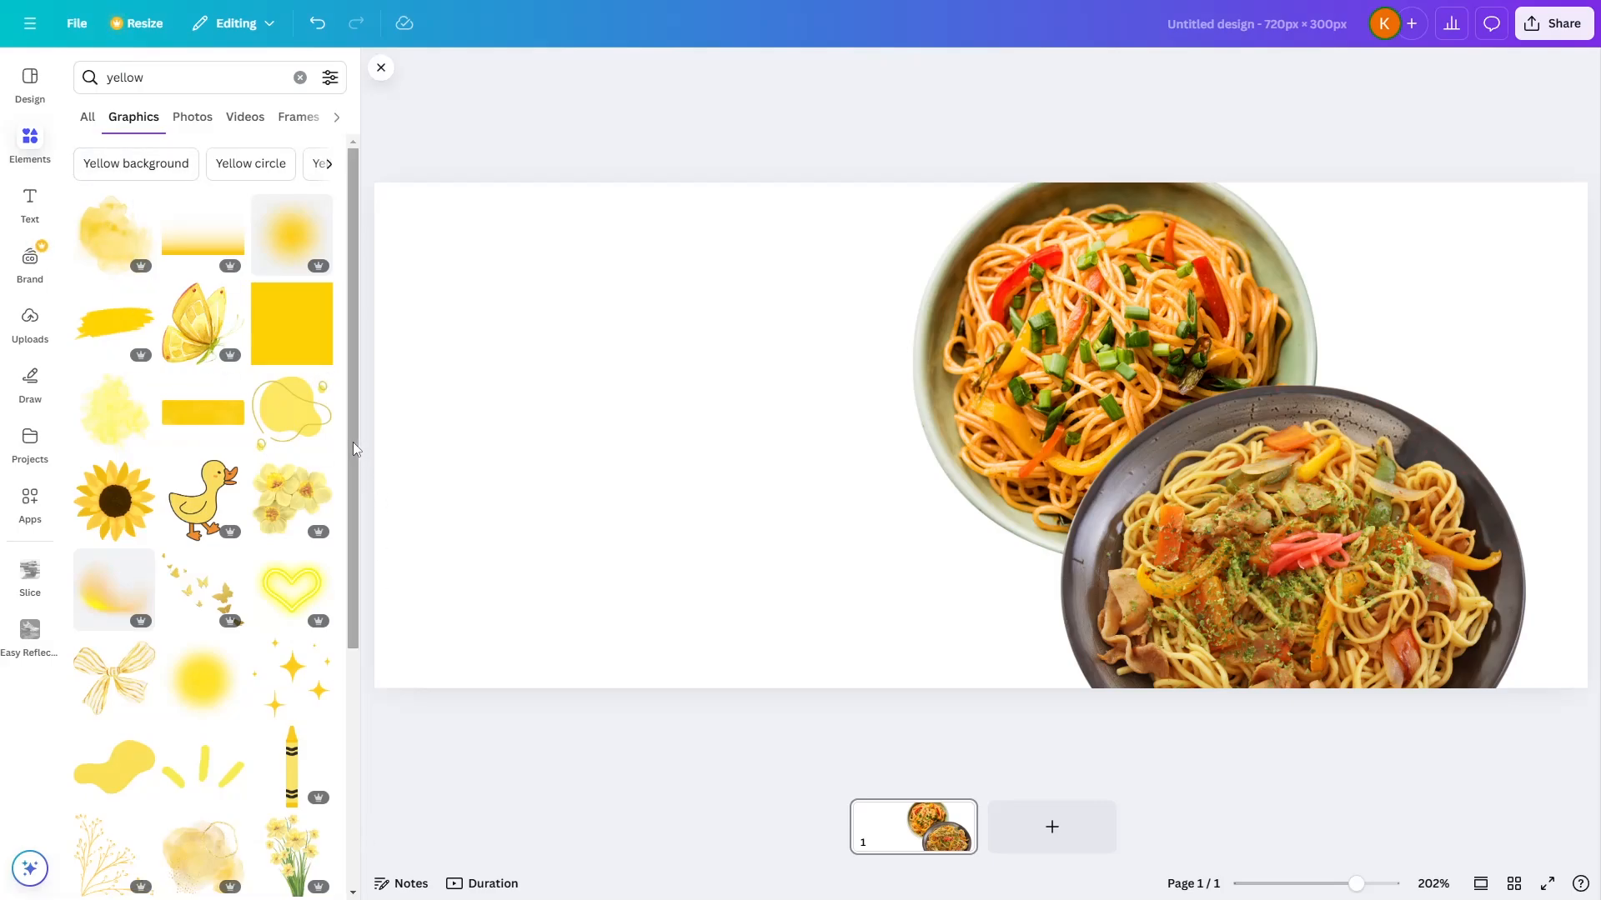
Add the yellow watercolor blot with gold specks and line, enlarge it, and move it to the page's right side
{"action": "left_click_drag", "start_coordinate": [352, 442], "coordinate": [352, 597]}
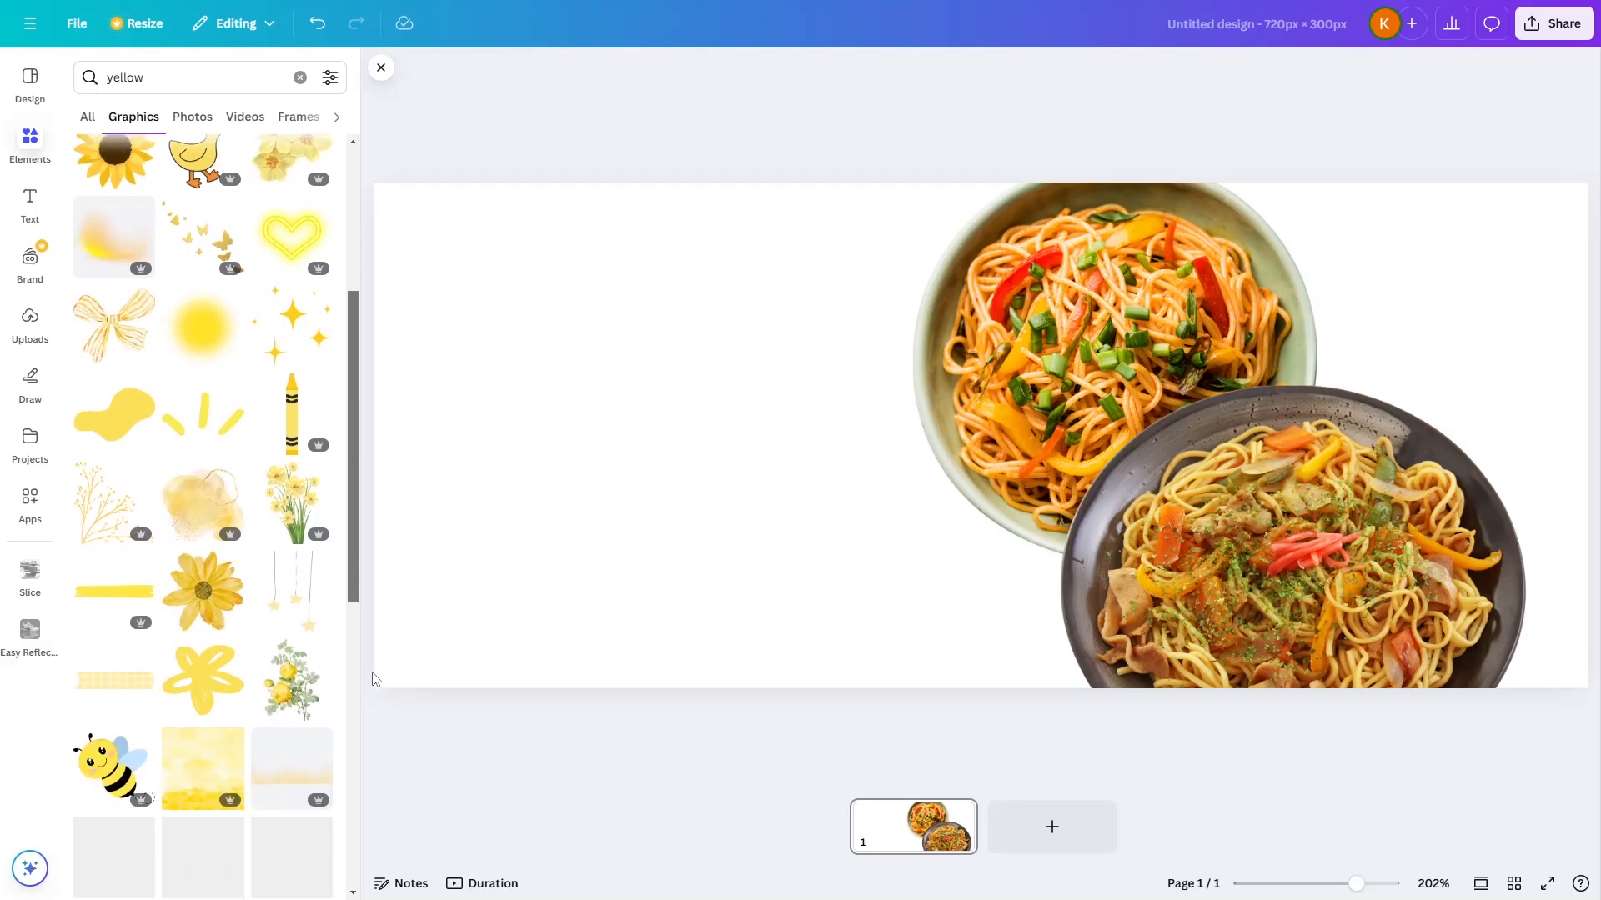
{"action": "left_click", "coordinate": [200, 506]}
{"action": "left_click_drag", "start_coordinate": [1164, 631], "coordinate": [1136, 797]}
{"action": "left_click_drag", "start_coordinate": [857, 482], "coordinate": [1418, 391]}
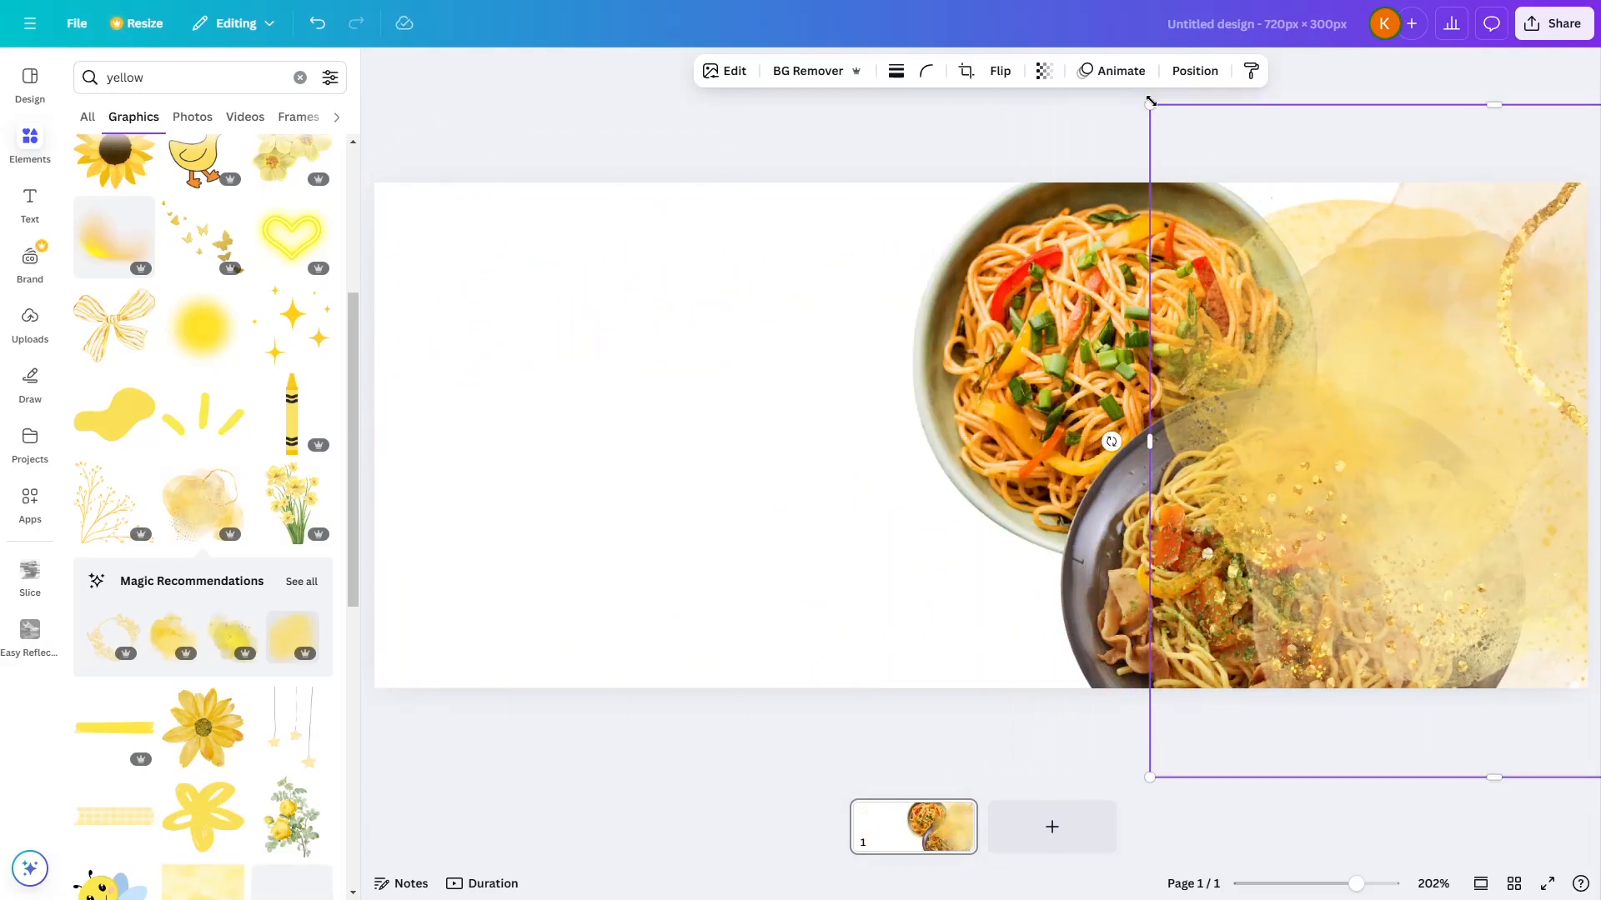
{"action": "left_click_drag", "start_coordinate": [1150, 103], "coordinate": [258, 5]}
{"action": "left_click_drag", "start_coordinate": [715, 185], "coordinate": [1052, 425]}
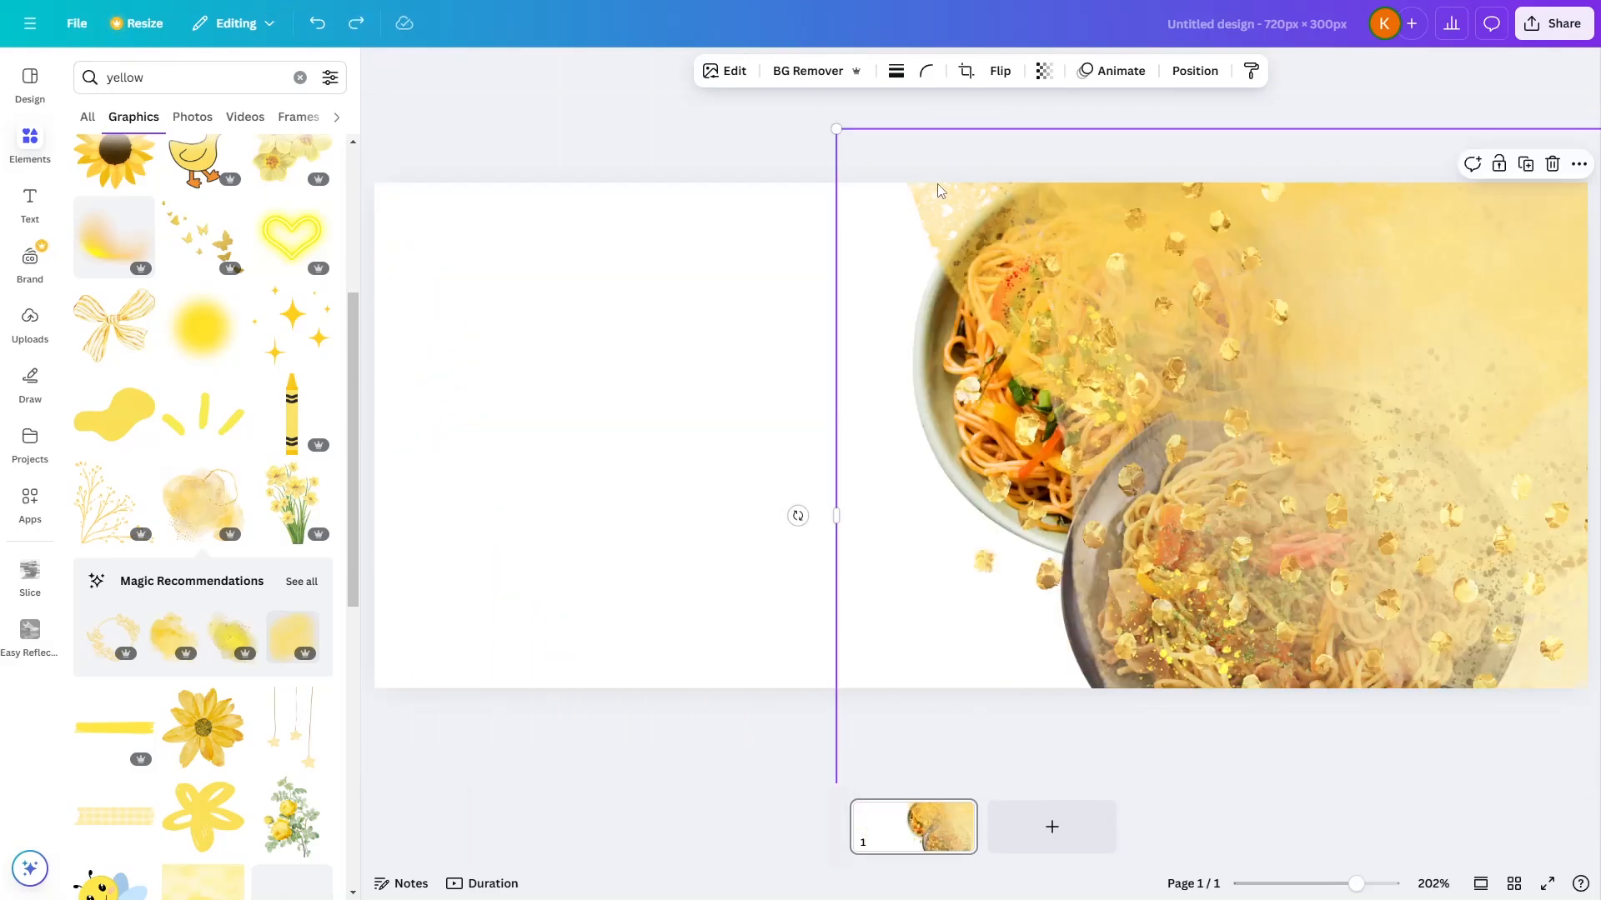
{"action": "key", "text": "ctrl+z"}
{"action": "key", "text": "ctrl+z"}
{"action": "key", "text": "ctrl+z"}
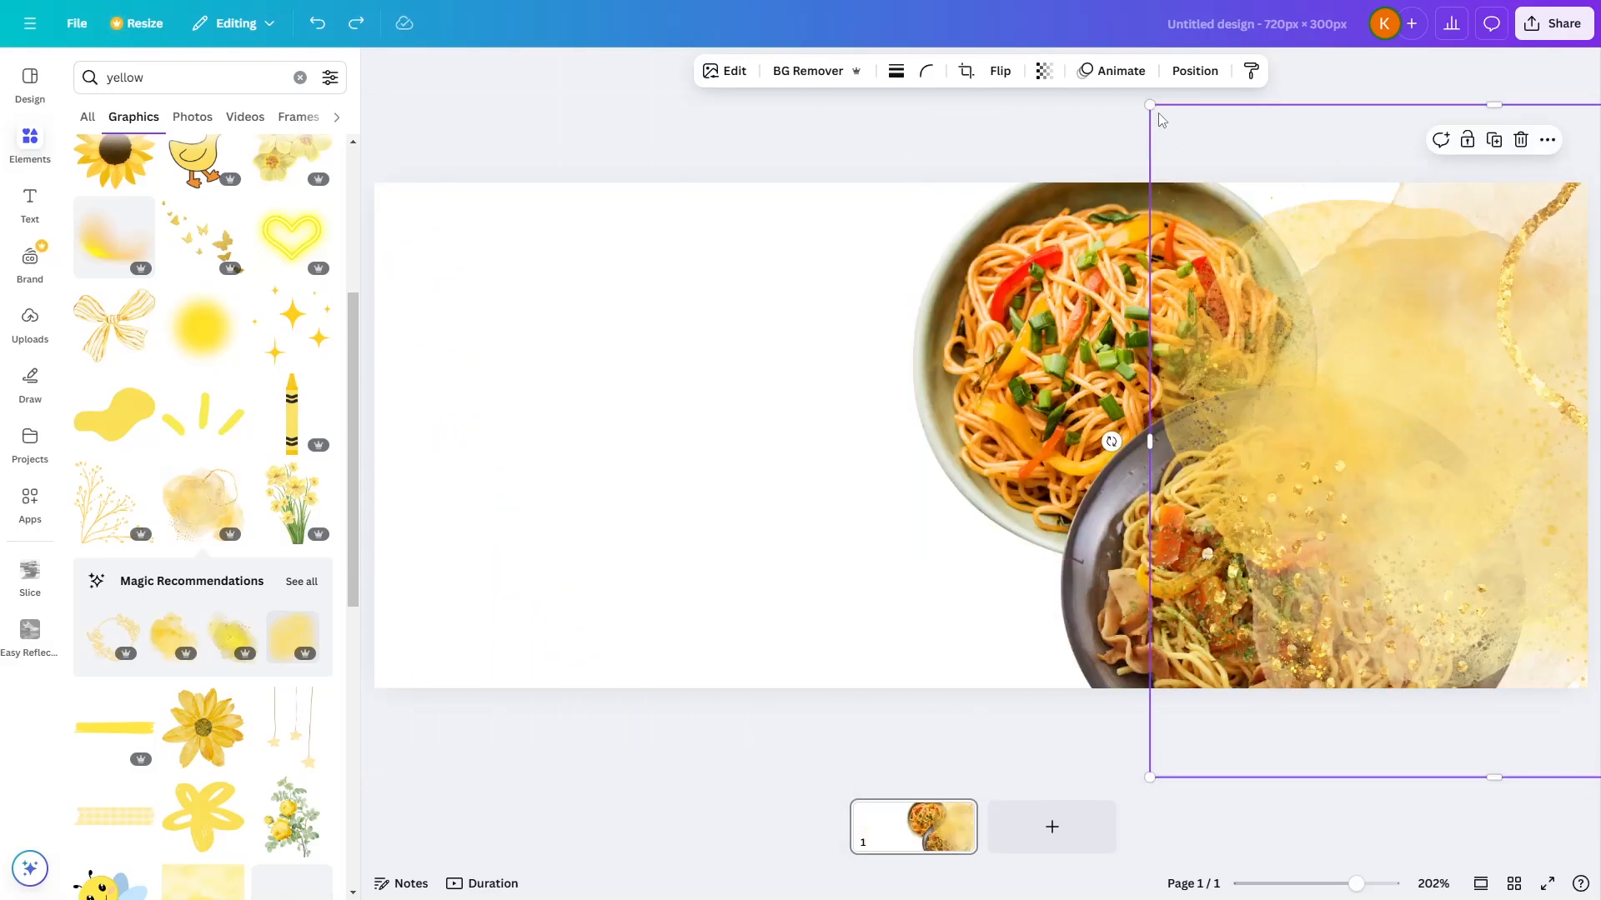
Enlarge the yellow watercolor blot to fill the page's right side and send it to the back, behind both noodle dishes
{"action": "left_click_drag", "start_coordinate": [1150, 105], "coordinate": [523, 10]}
{"action": "left_click_drag", "start_coordinate": [992, 150], "coordinate": [1447, 619]}
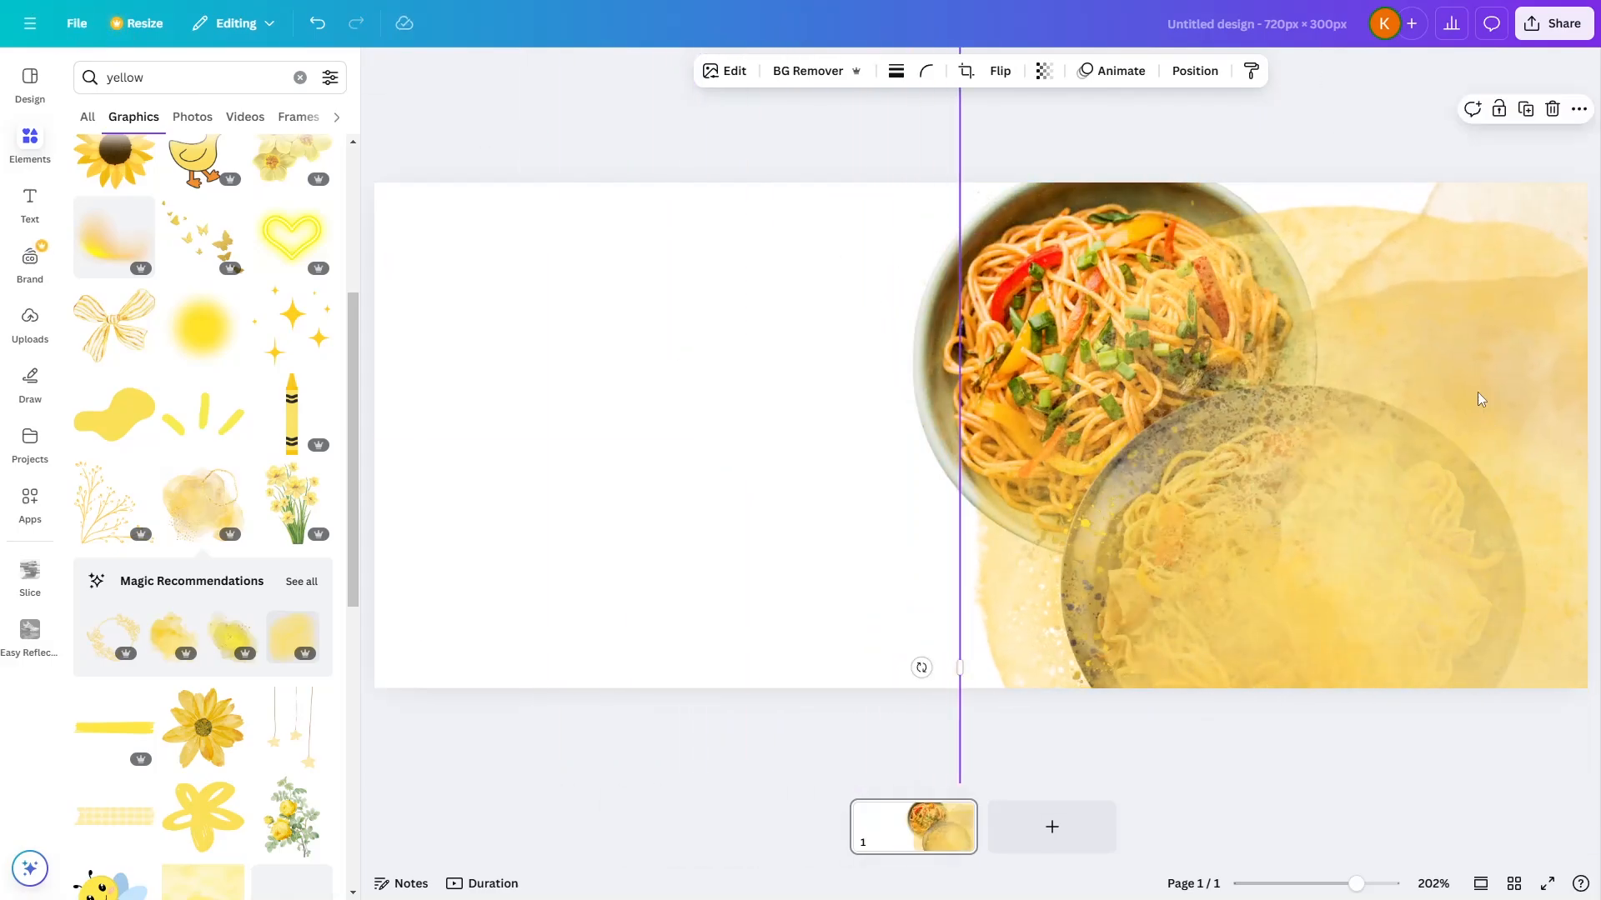
{"action": "right_click", "coordinate": [1469, 358]}
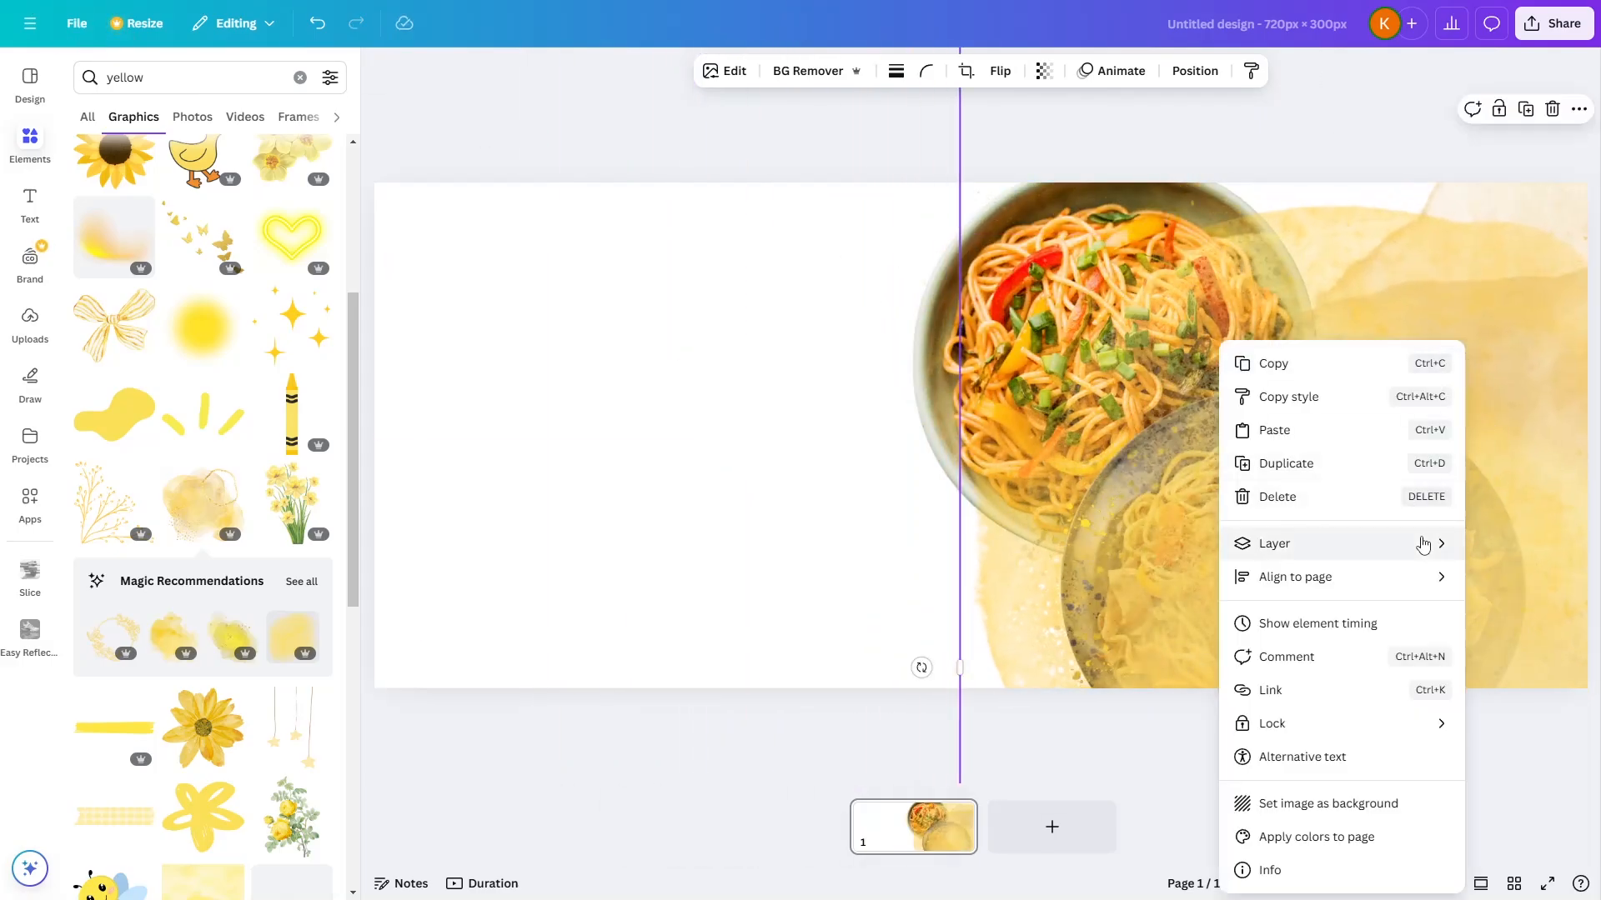
{"action": "mouse_move", "coordinate": [1423, 544]}
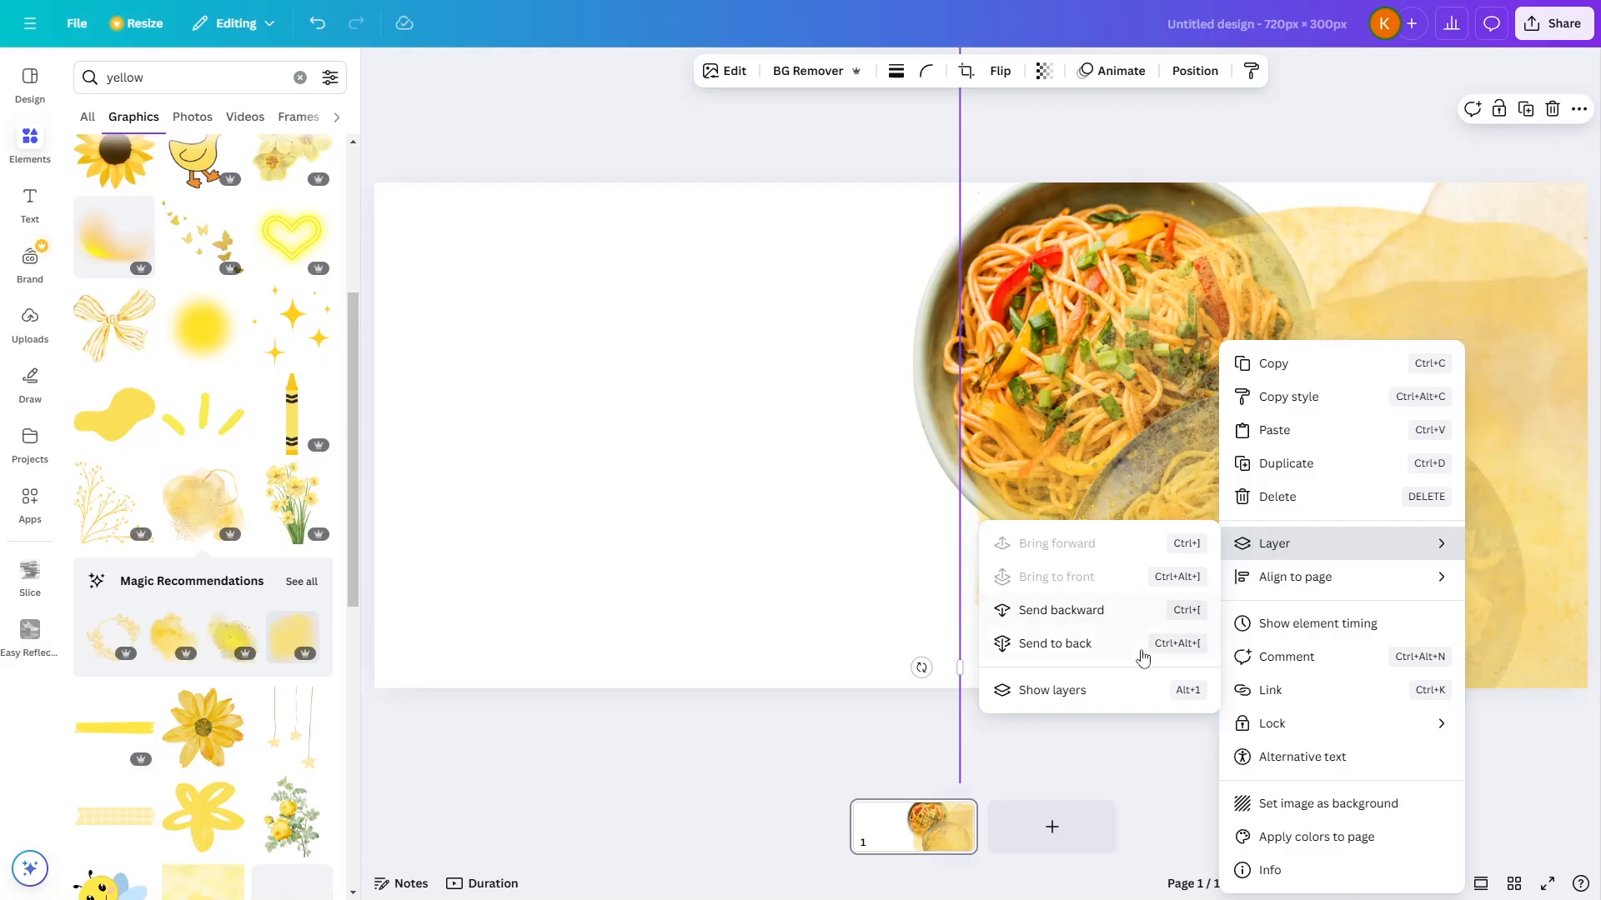
{"action": "left_click", "coordinate": [1051, 646]}
{"action": "left_click", "coordinate": [700, 594]}
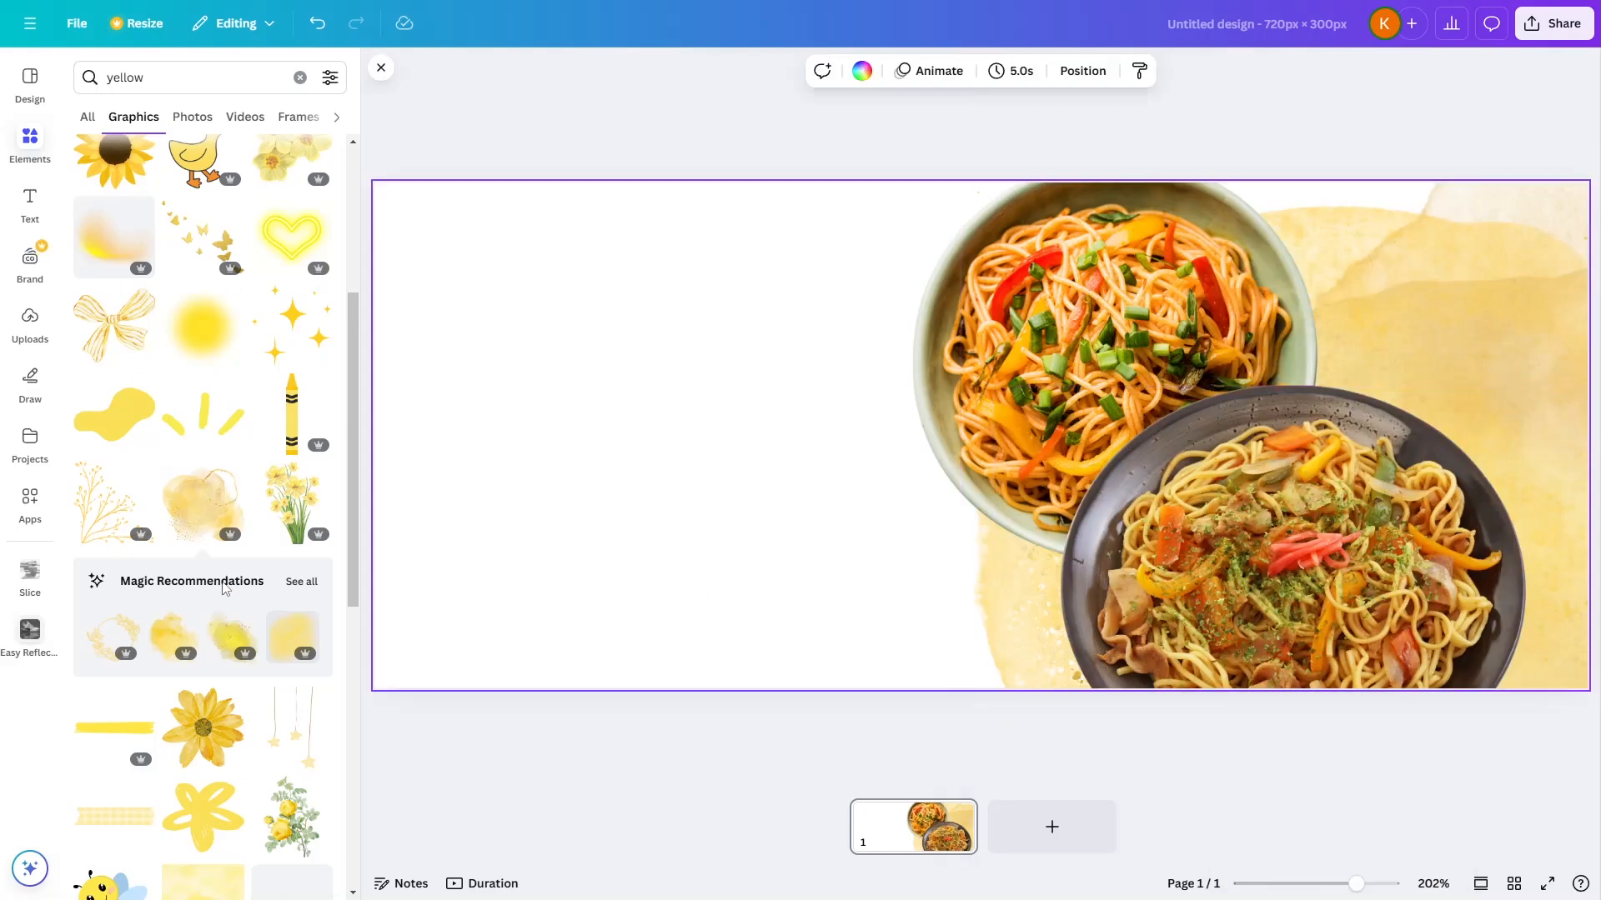
Add the recommended plain yellow watercolor splash, enlarge it, and position it so it fills the page's upper-left corner
{"action": "scroll", "coordinate": [271, 575], "scroll_direction": "down", "scroll_amount": 7}
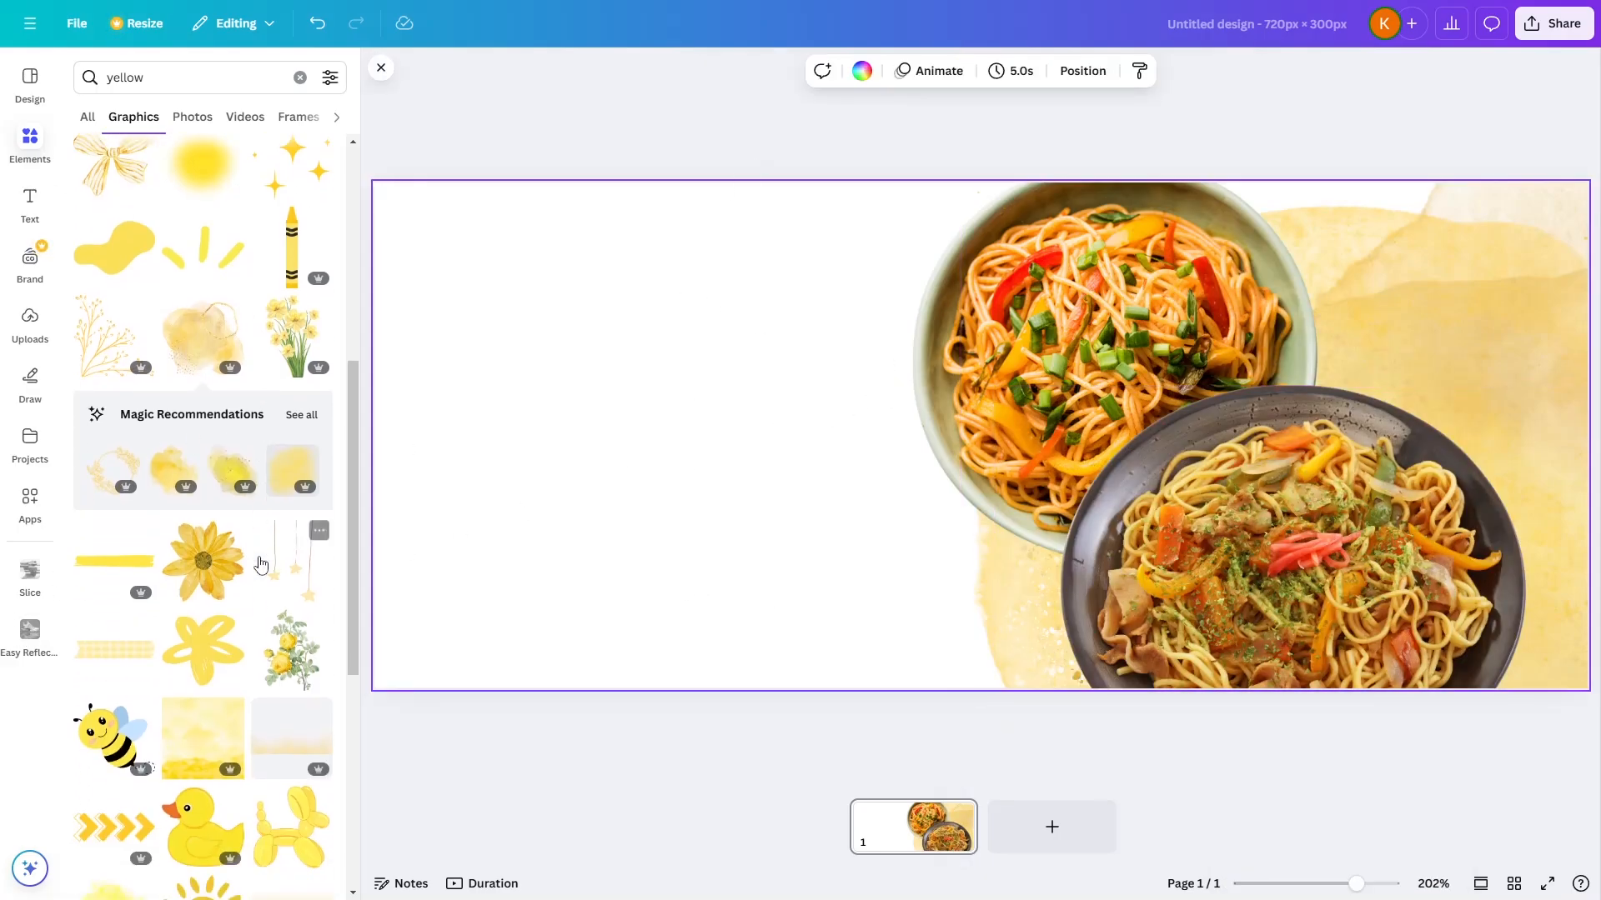
{"action": "scroll", "coordinate": [207, 265], "scroll_direction": "up", "scroll_amount": 5}
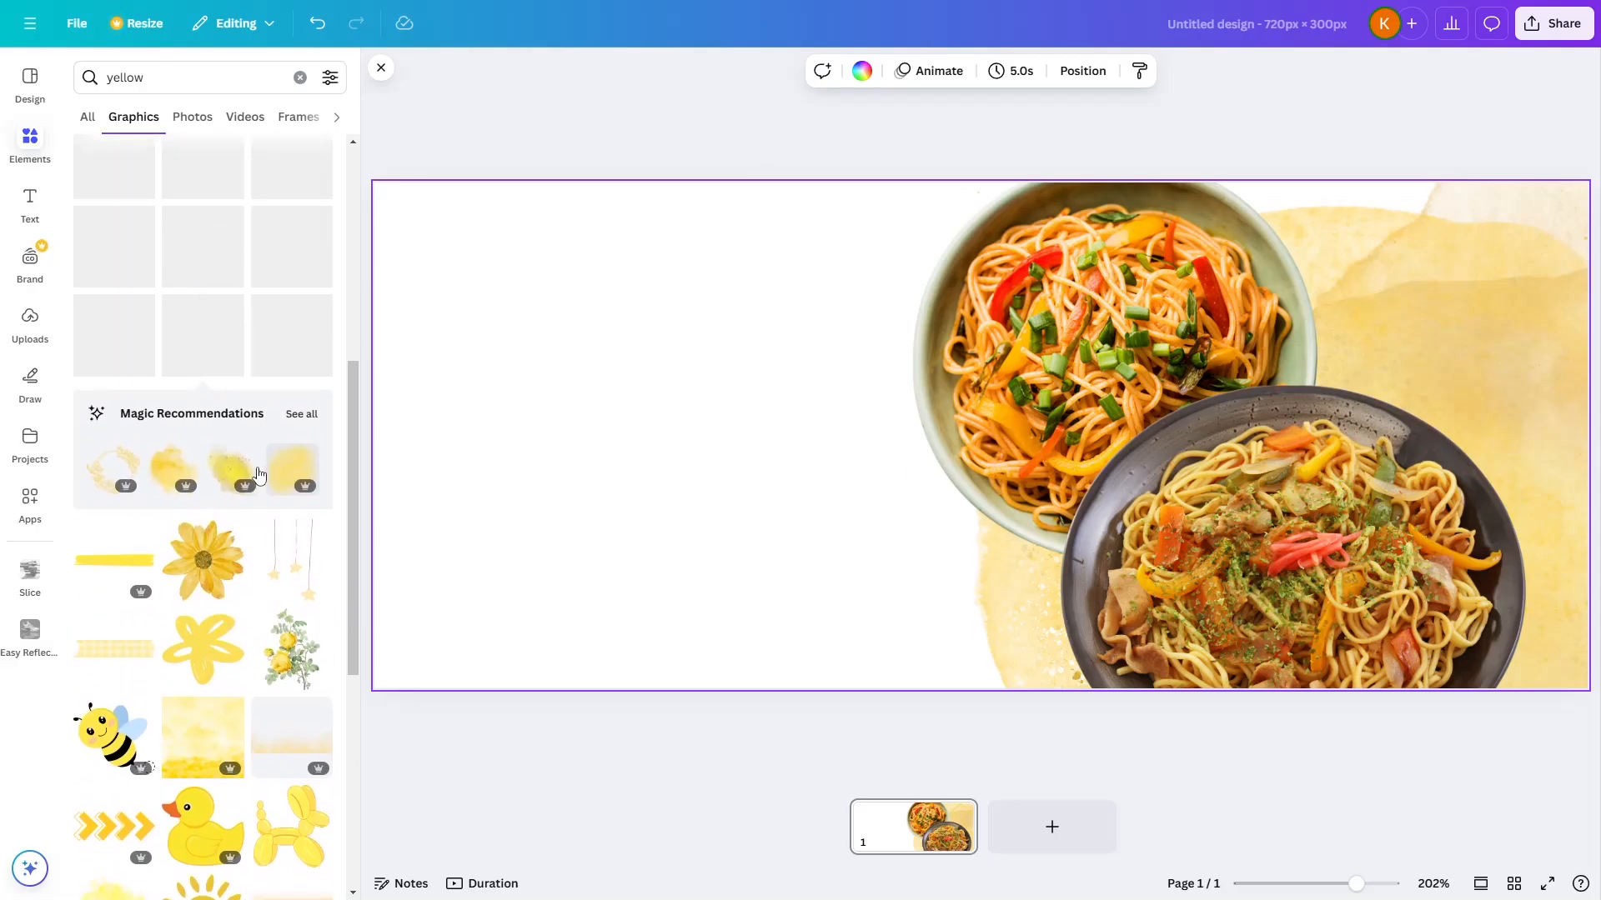
{"action": "left_click", "coordinate": [175, 467]}
{"action": "left_click_drag", "start_coordinate": [854, 468], "coordinate": [256, 216]}
{"action": "left_click_drag", "start_coordinate": [586, 386], "coordinate": [930, 725]}
{"action": "left_click_drag", "start_coordinate": [690, 500], "coordinate": [611, 317]}
{"action": "left_click_drag", "start_coordinate": [809, 467], "coordinate": [692, 300]}
{"action": "left_click", "coordinate": [867, 150]}
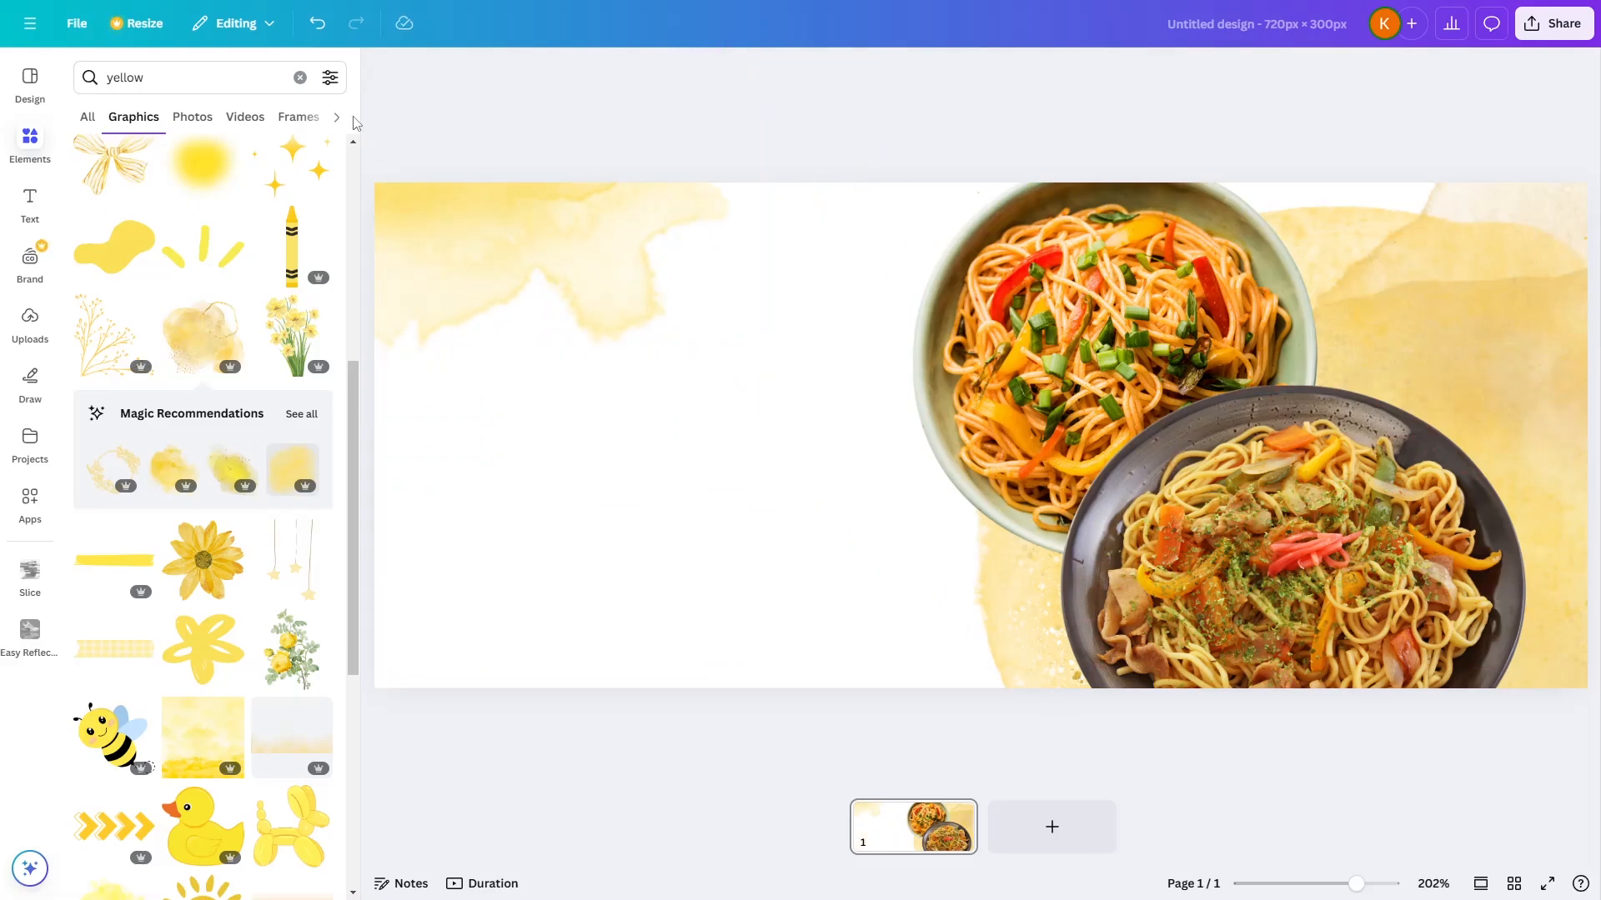
Replace the element search with "circular elements" and show all matching graphics
{"action": "left_click", "coordinate": [300, 76]}
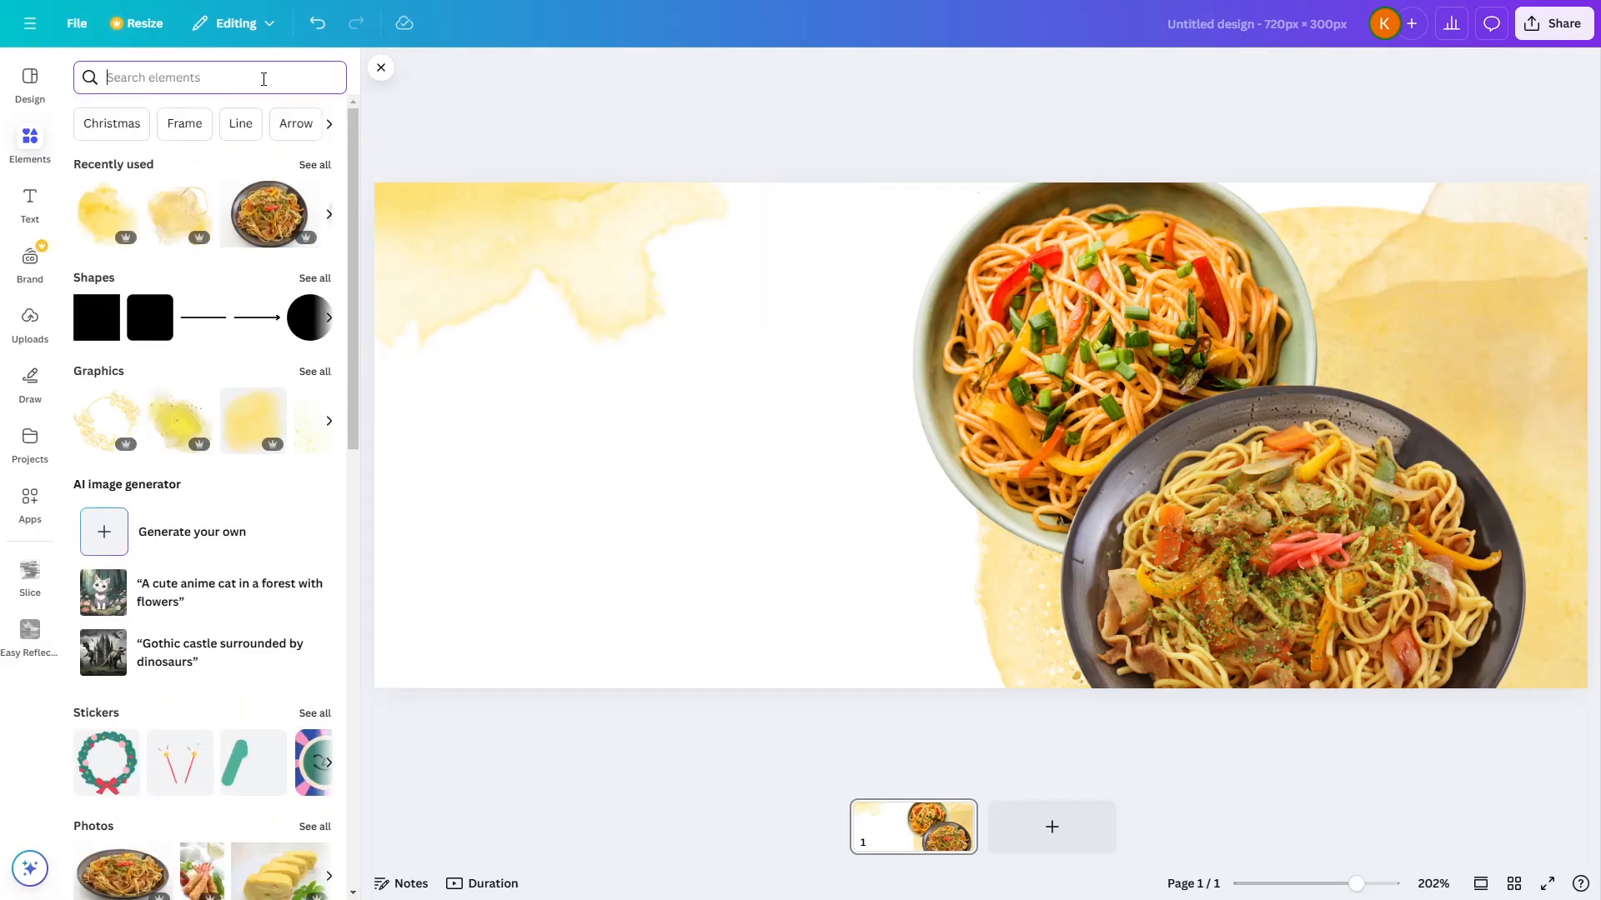
{"action": "type", "text": "circular e"}
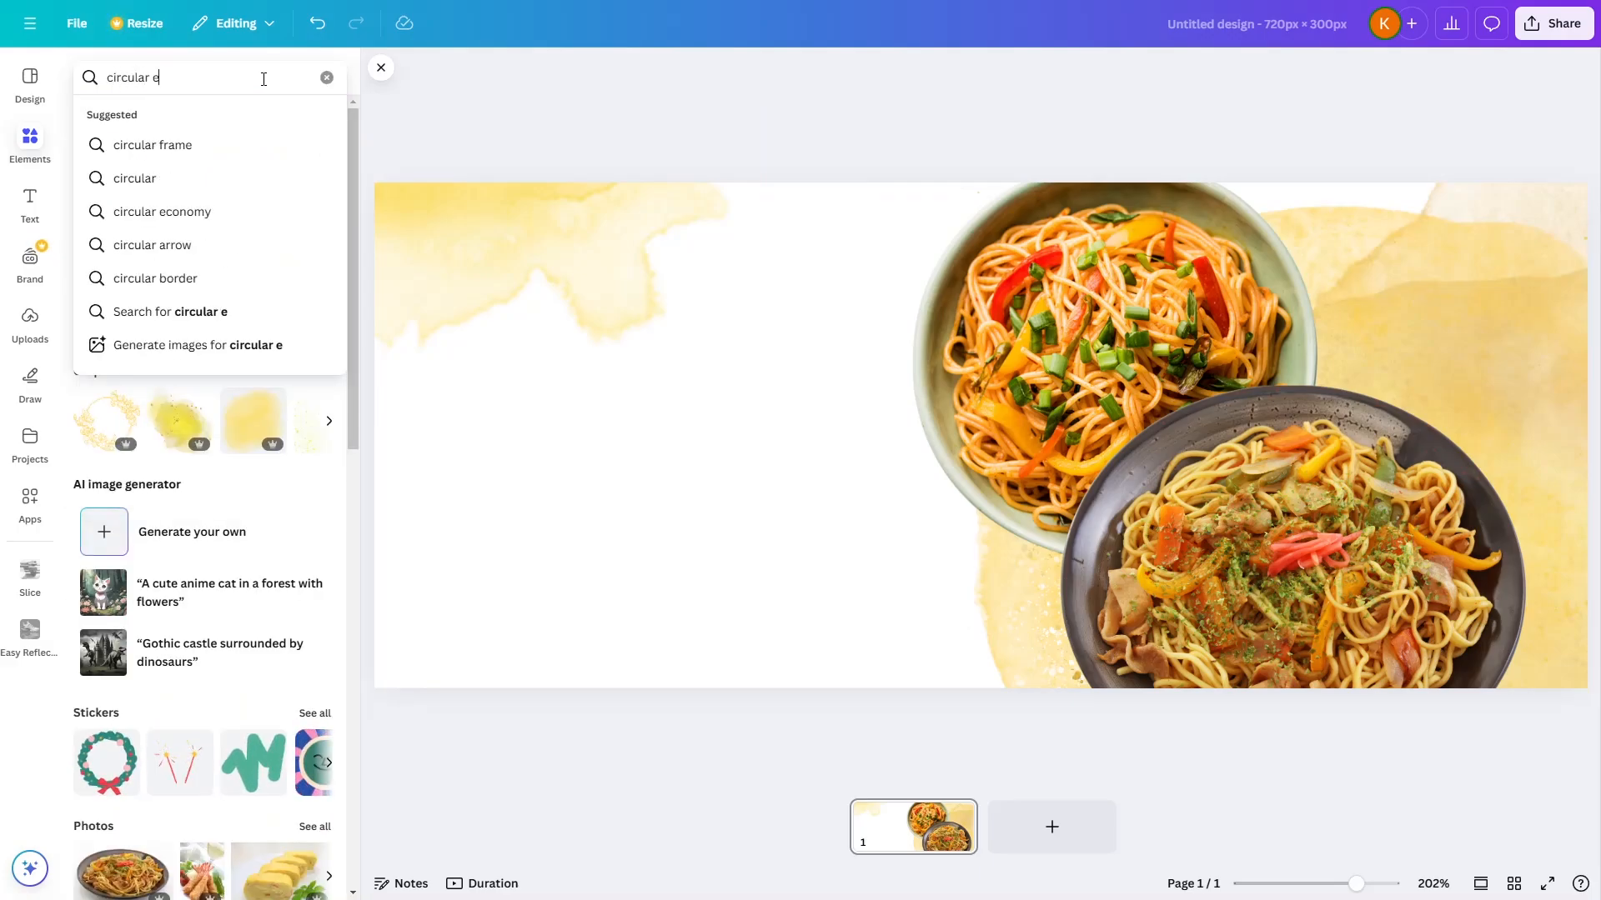
{"action": "type", "text": "lements"}
{"action": "key", "text": "Return"}
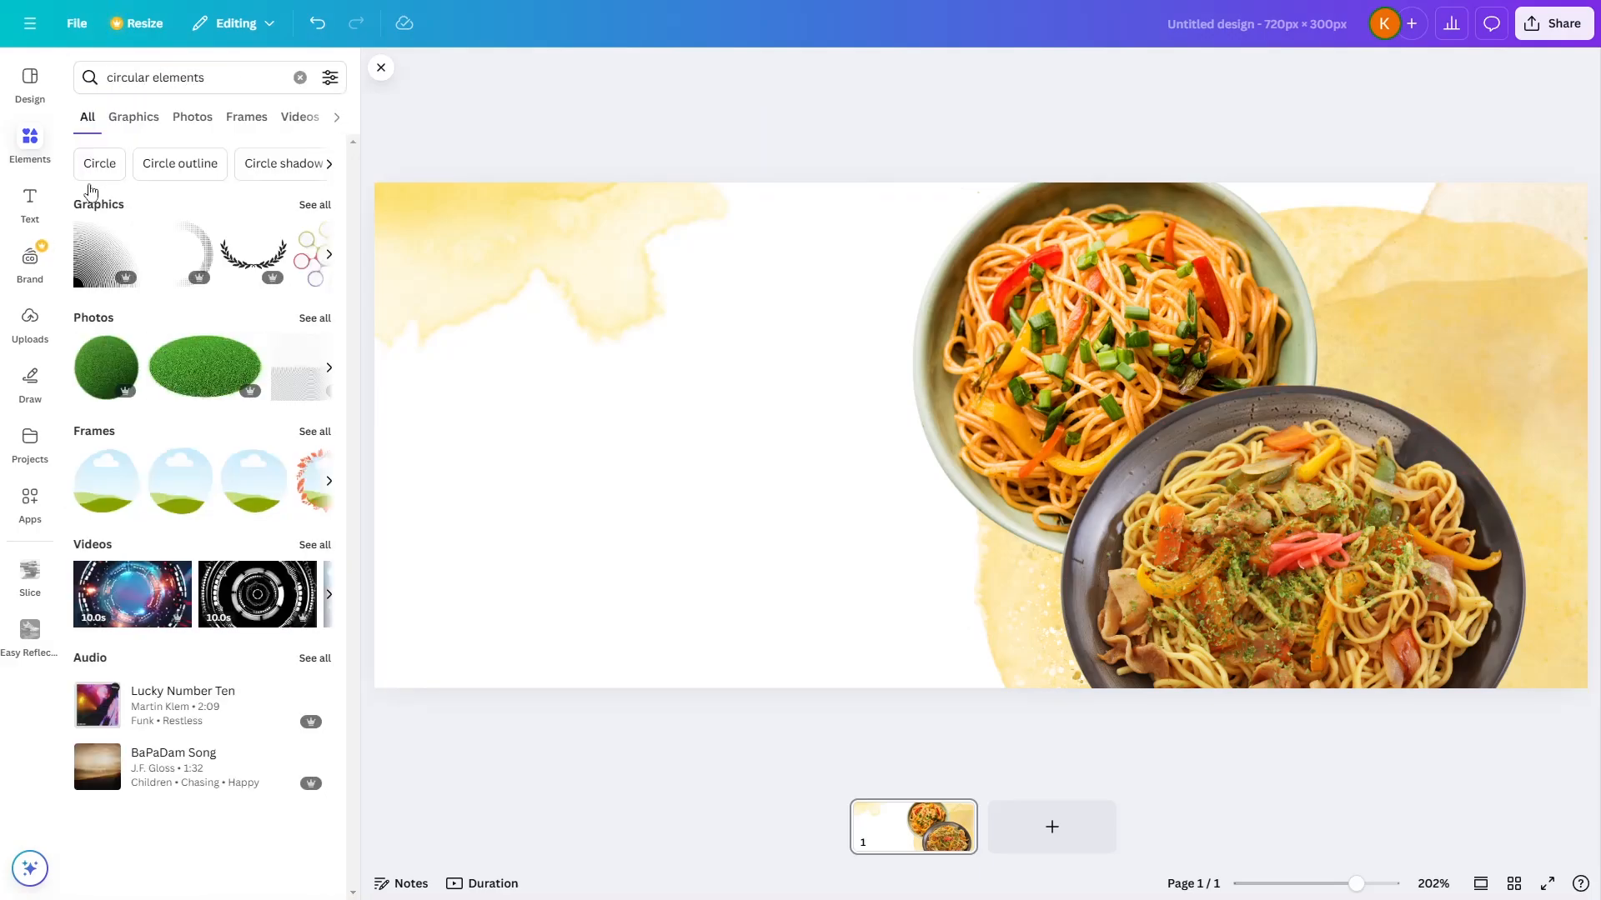
{"action": "left_click", "coordinate": [322, 207]}
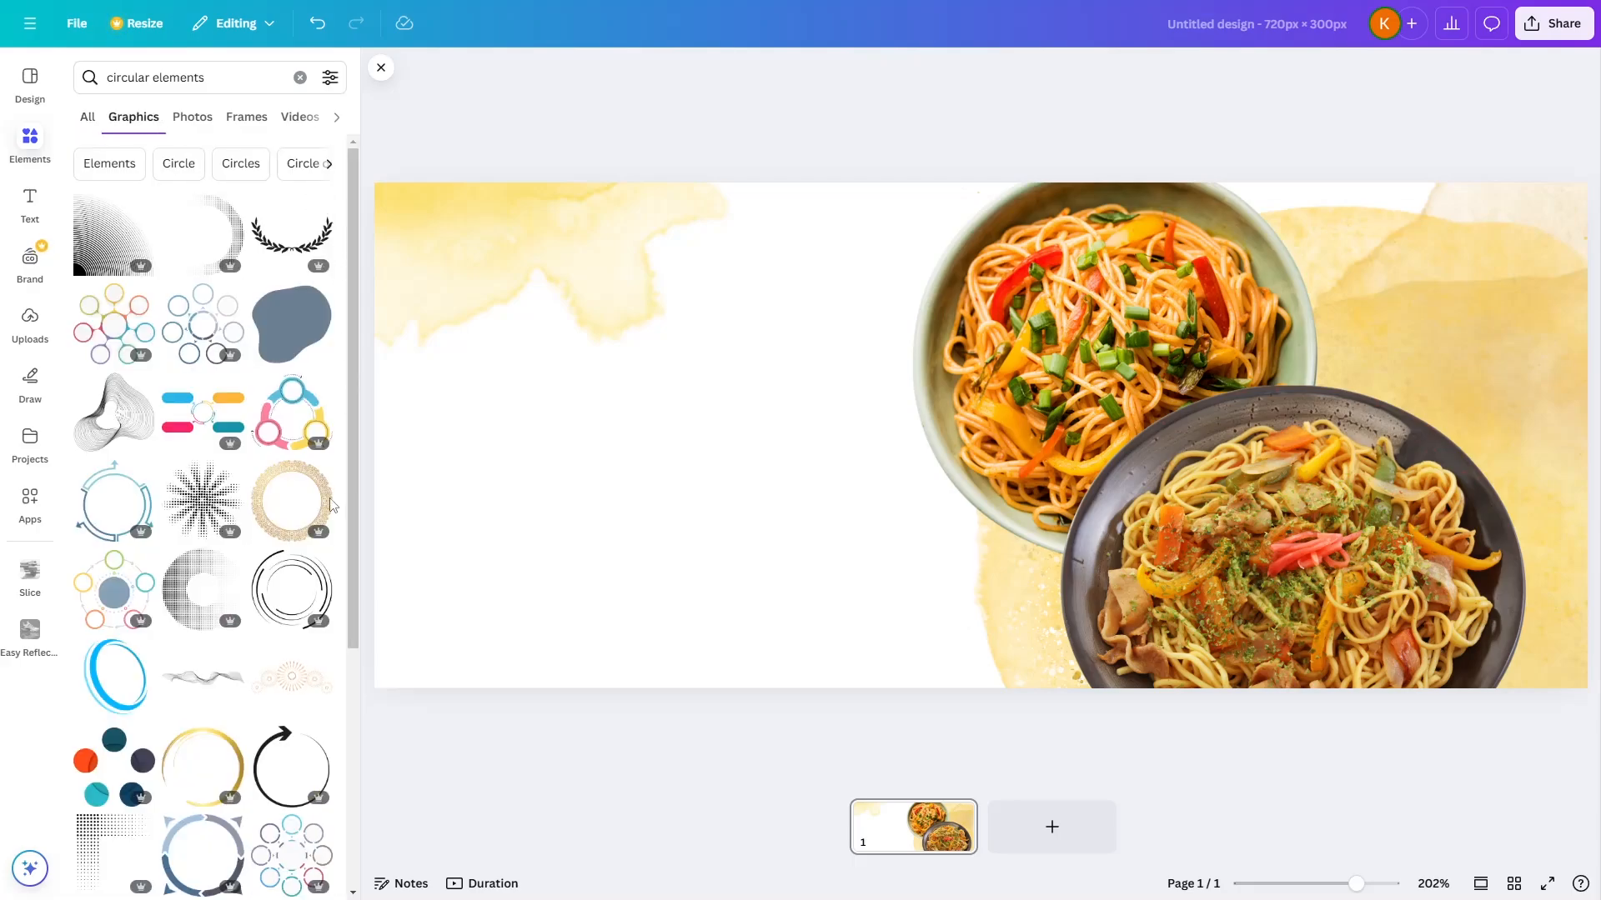
Add the gold brush-stroke ring graphic, enlarge it, and position it around the upper noodle bowl
{"action": "scroll", "coordinate": [269, 521], "scroll_direction": "down", "scroll_amount": 4}
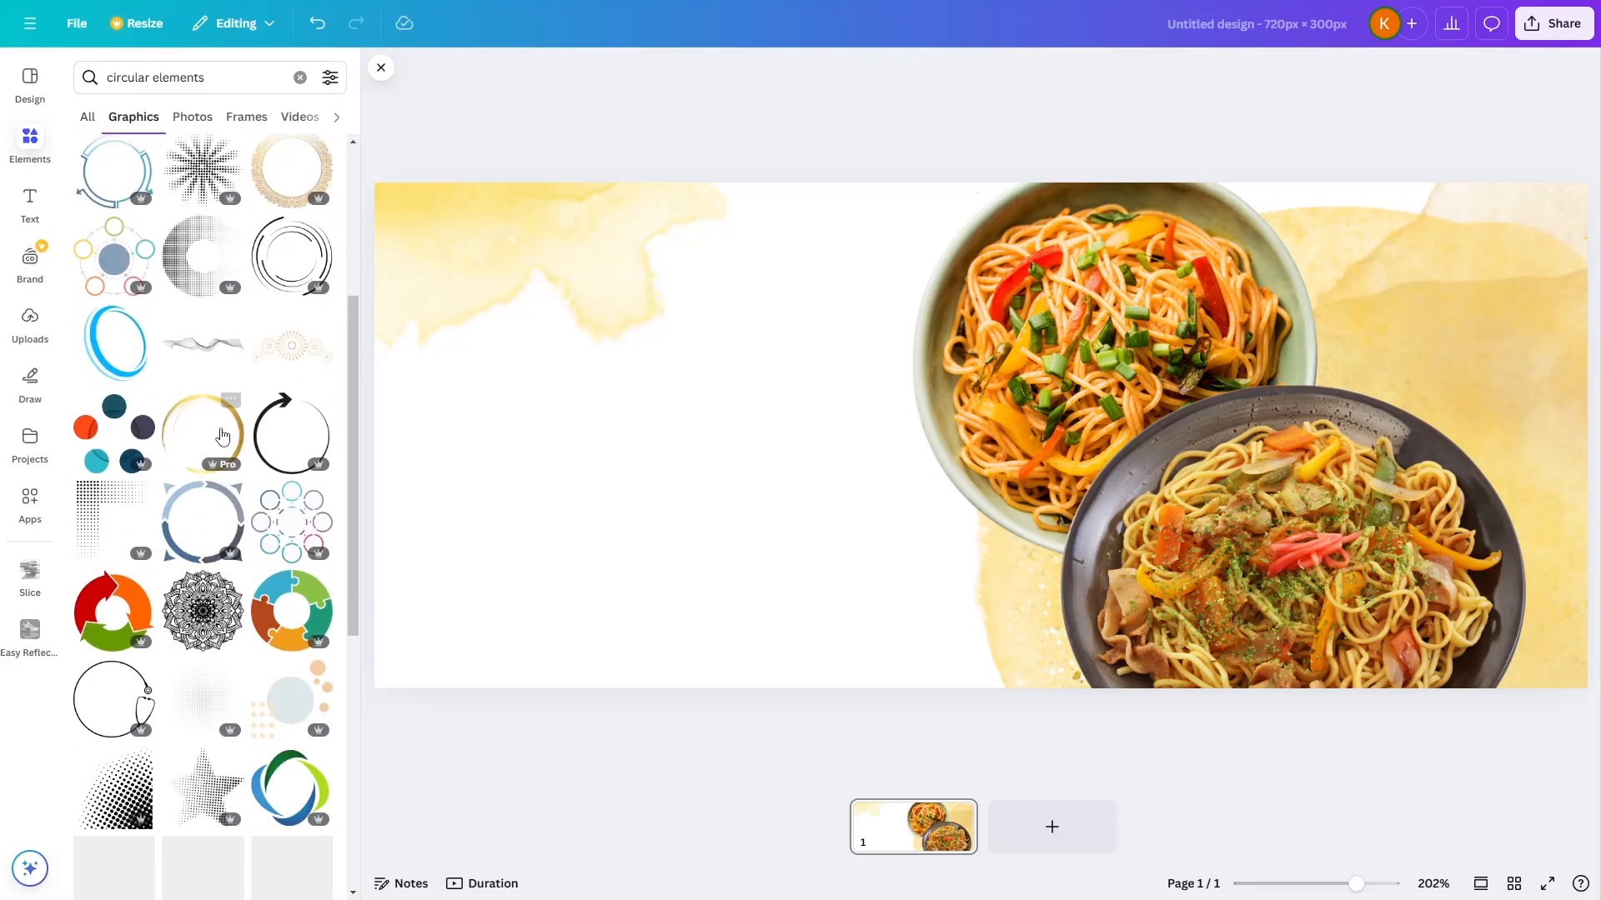
{"action": "left_click", "coordinate": [221, 435]}
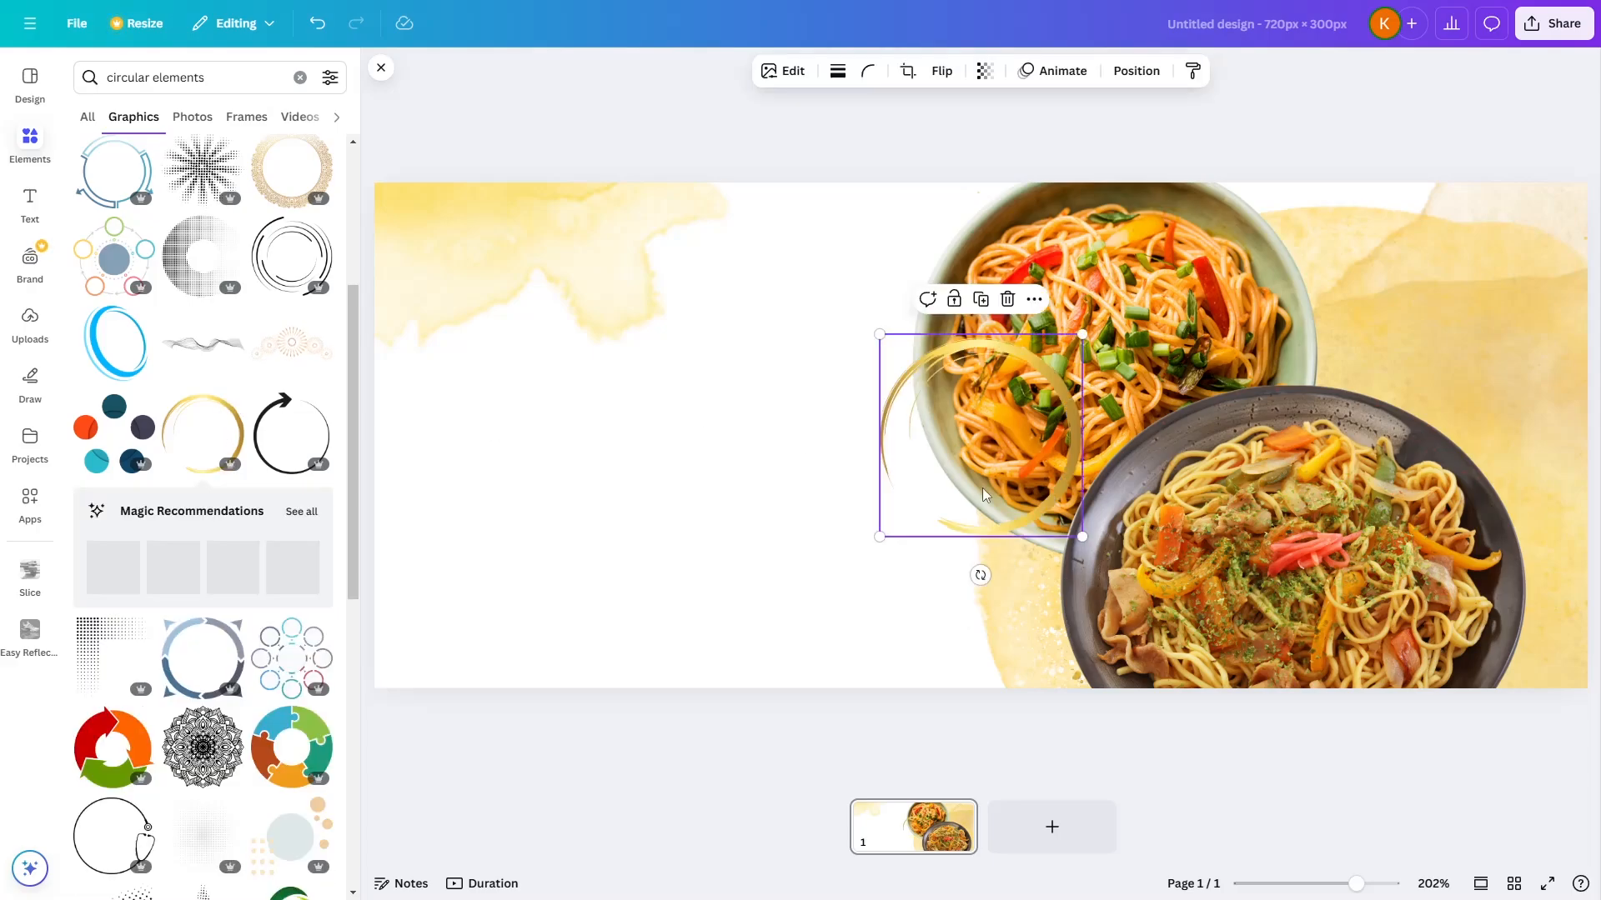
{"action": "left_click_drag", "start_coordinate": [1082, 536], "coordinate": [1418, 843]}
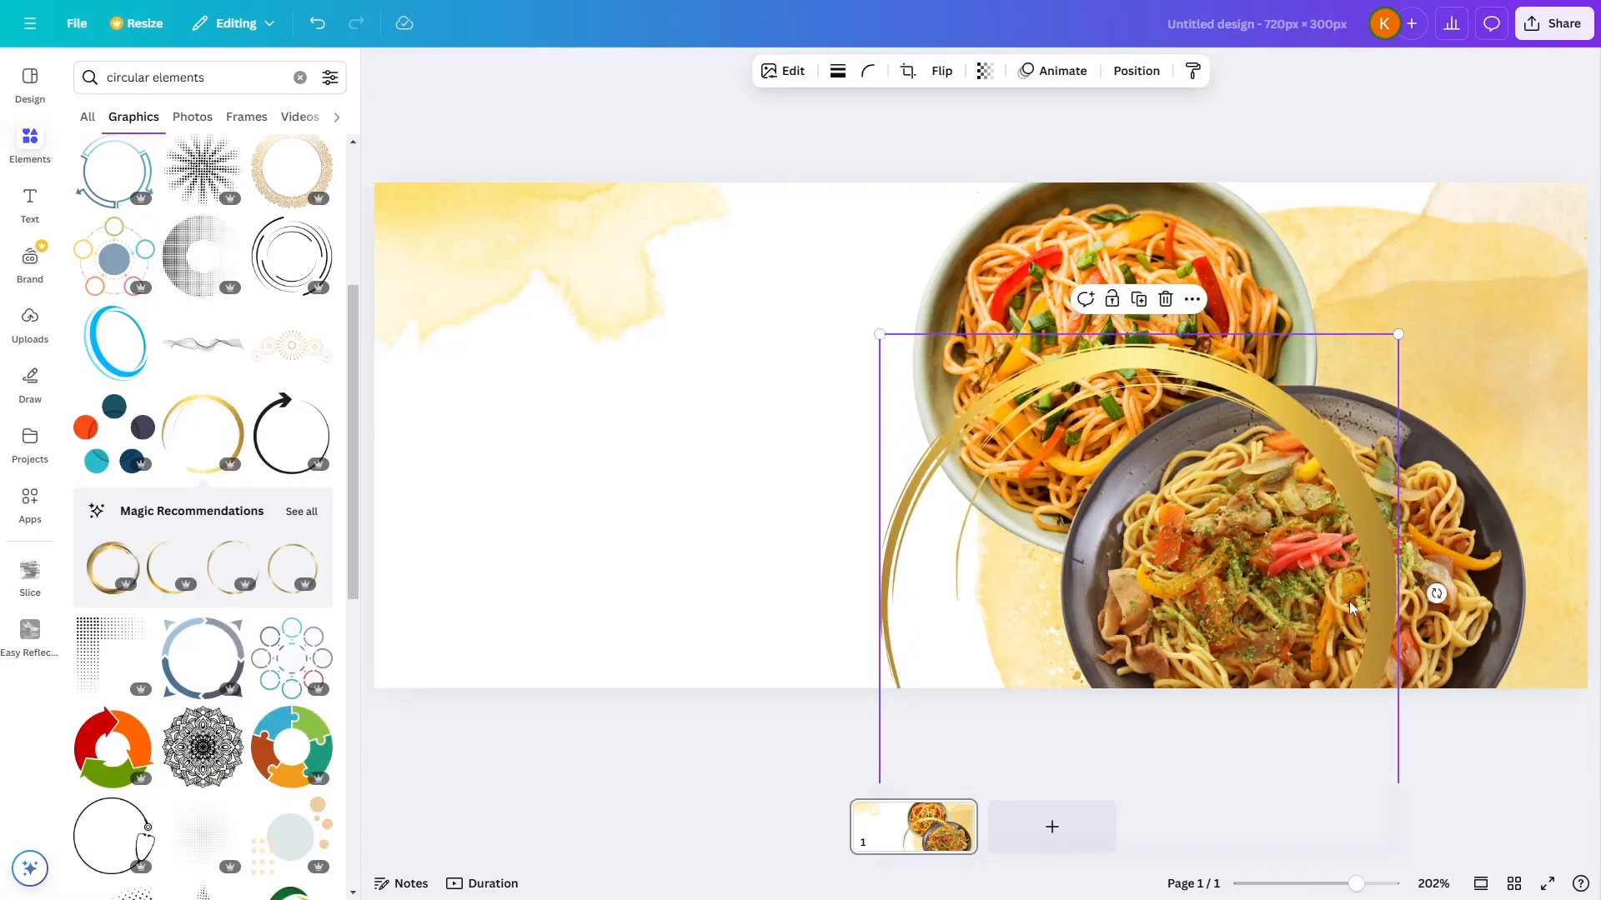
{"action": "left_click_drag", "start_coordinate": [1376, 562], "coordinate": [1351, 334]}
Bring the dark noodle bowl to the front so it overlaps the gold ring
{"action": "left_click", "coordinate": [1485, 594]}
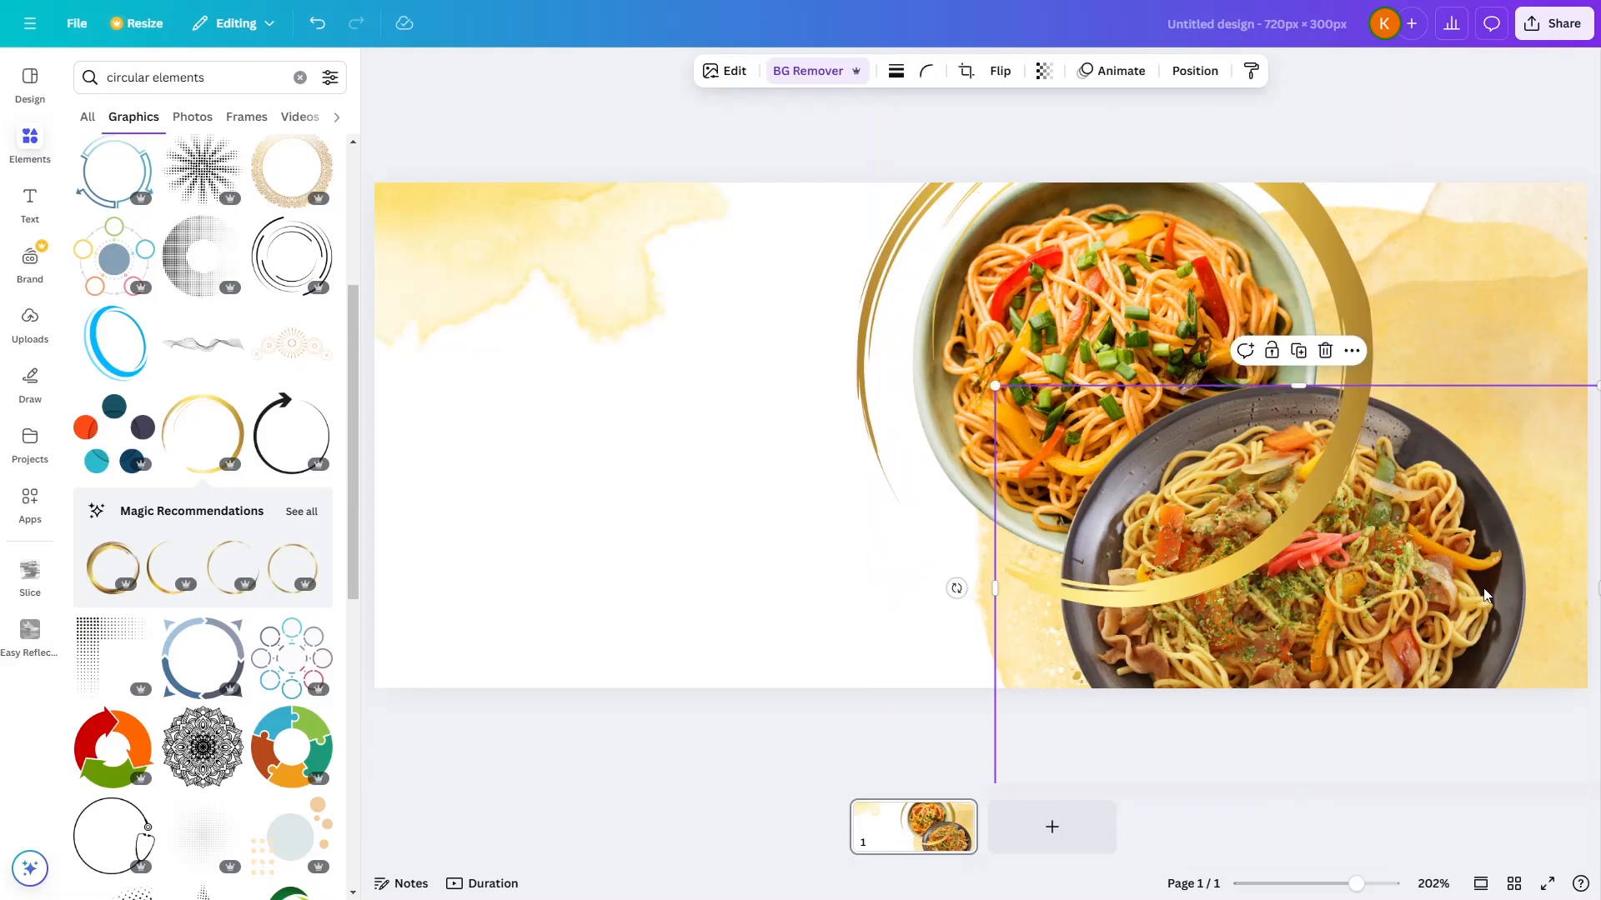
{"action": "right_click", "coordinate": [1457, 586]}
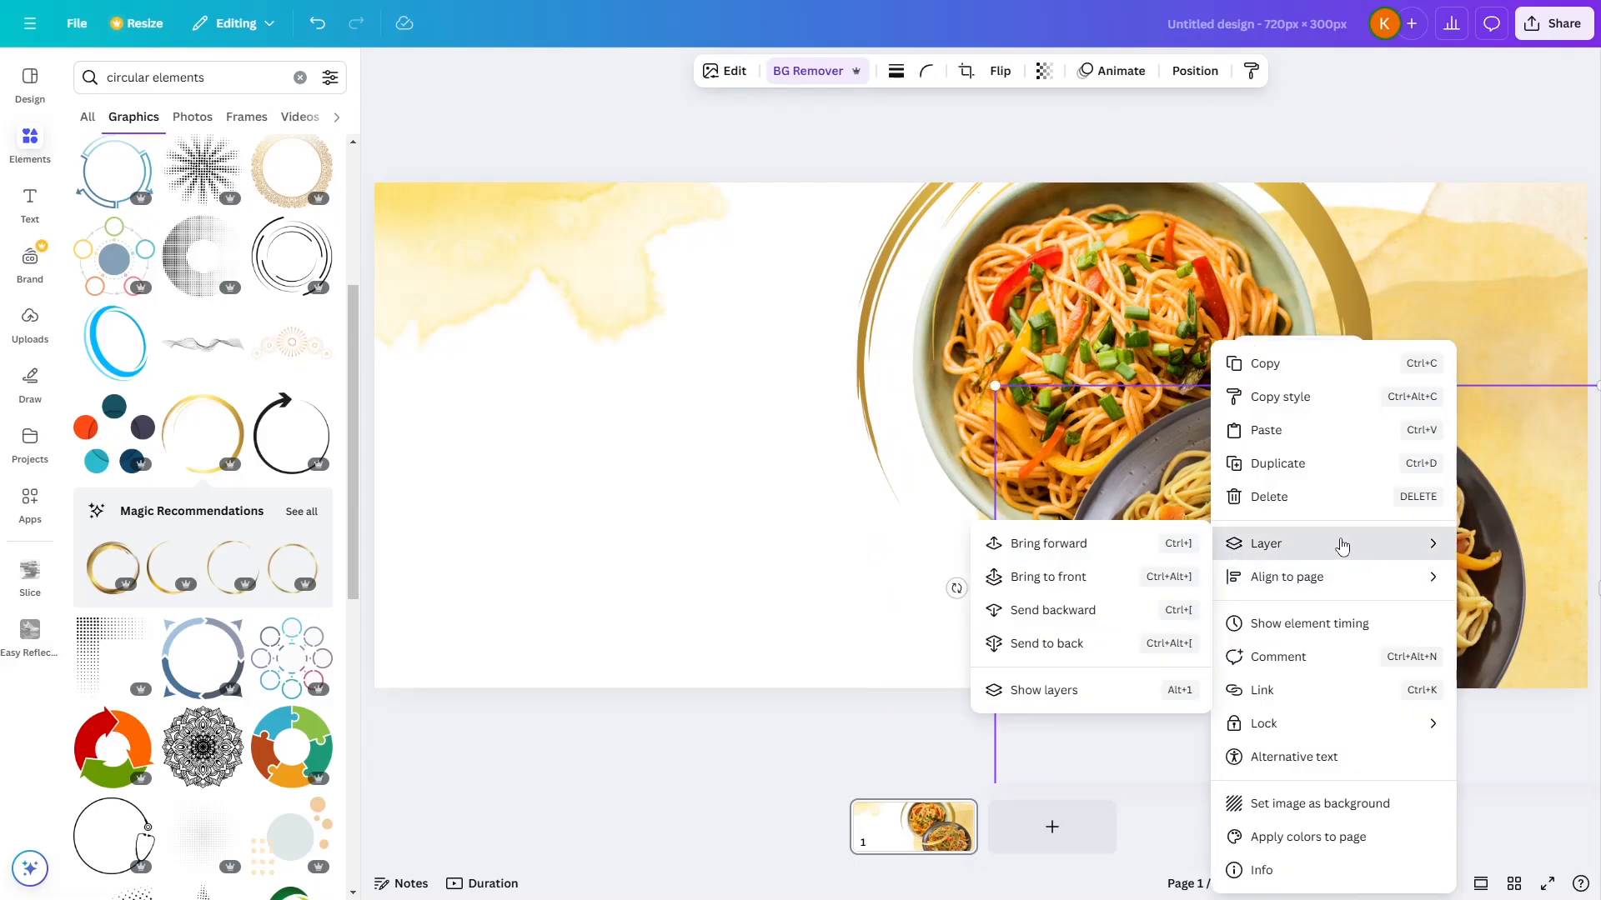
{"action": "left_click", "coordinate": [1098, 576]}
{"action": "left_click", "coordinate": [739, 614]}
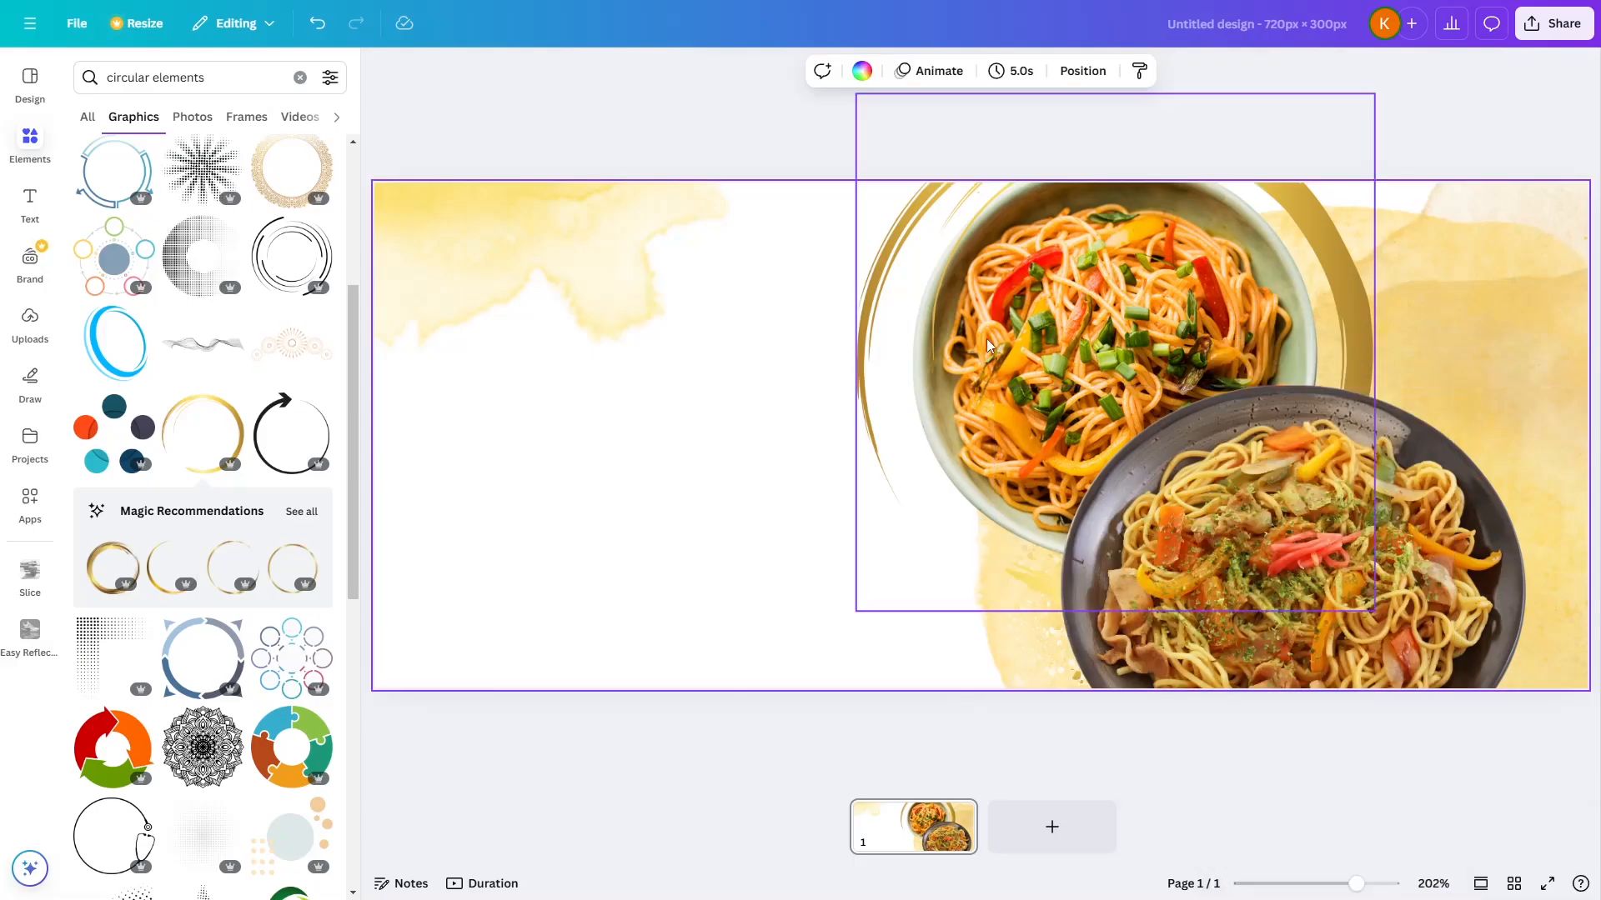
Apply a Drop shadow to the upper noodle bowl, moving the gold ring off it and back around it
{"action": "left_click", "coordinate": [960, 368]}
{"action": "left_click_drag", "start_coordinate": [1069, 353], "coordinate": [596, 438]}
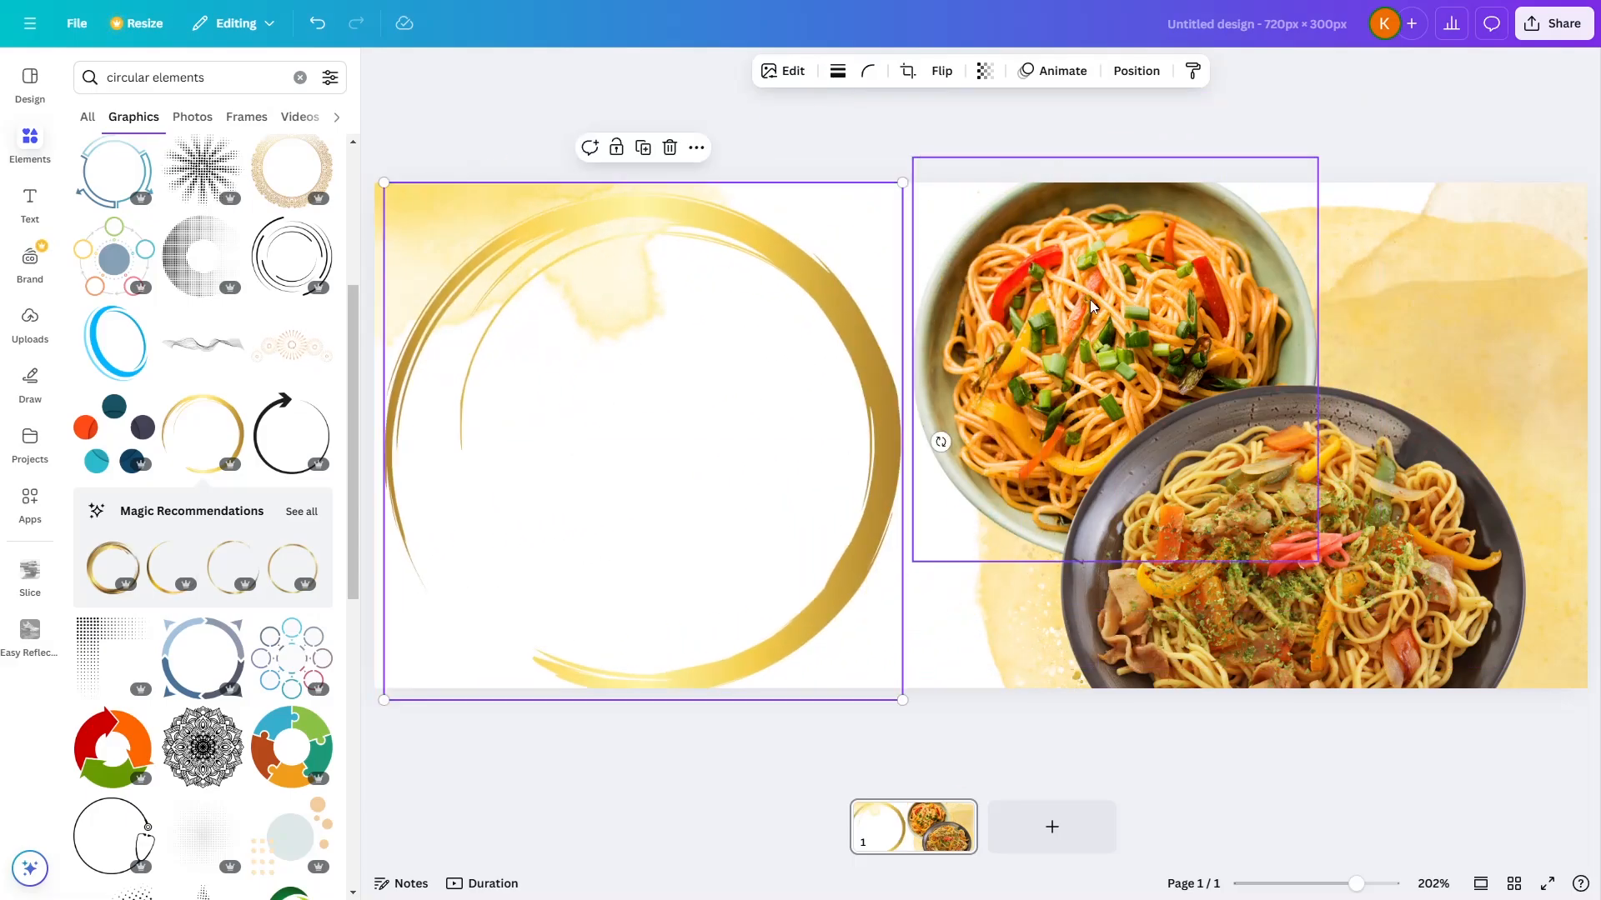
{"action": "left_click", "coordinate": [1093, 300]}
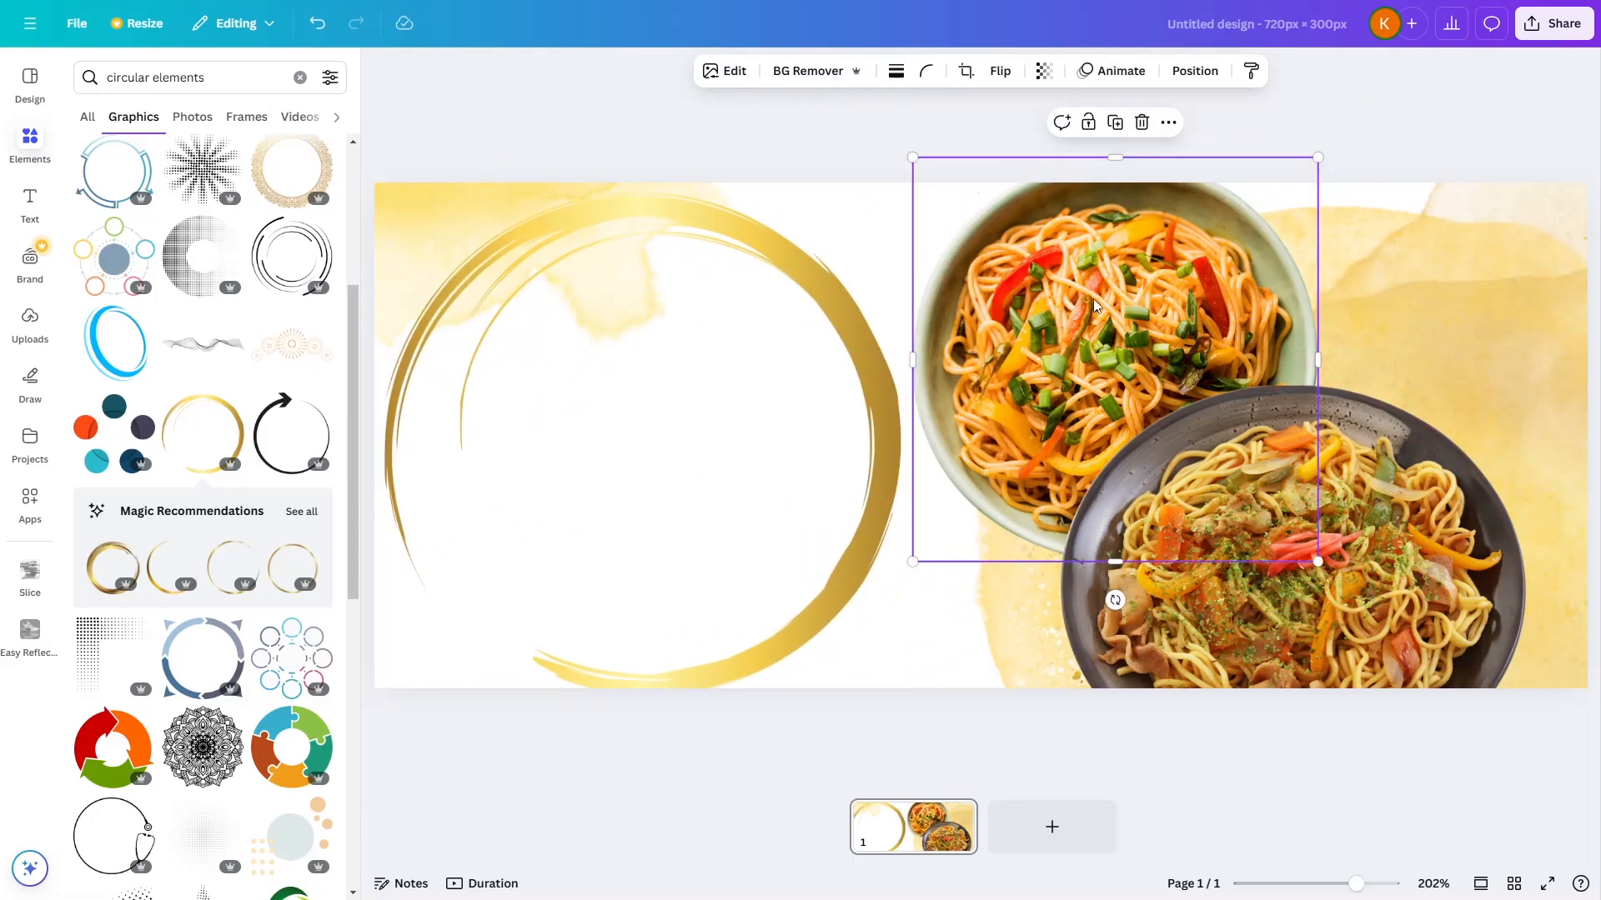
{"action": "left_click", "coordinate": [728, 73]}
{"action": "left_click", "coordinate": [138, 553]}
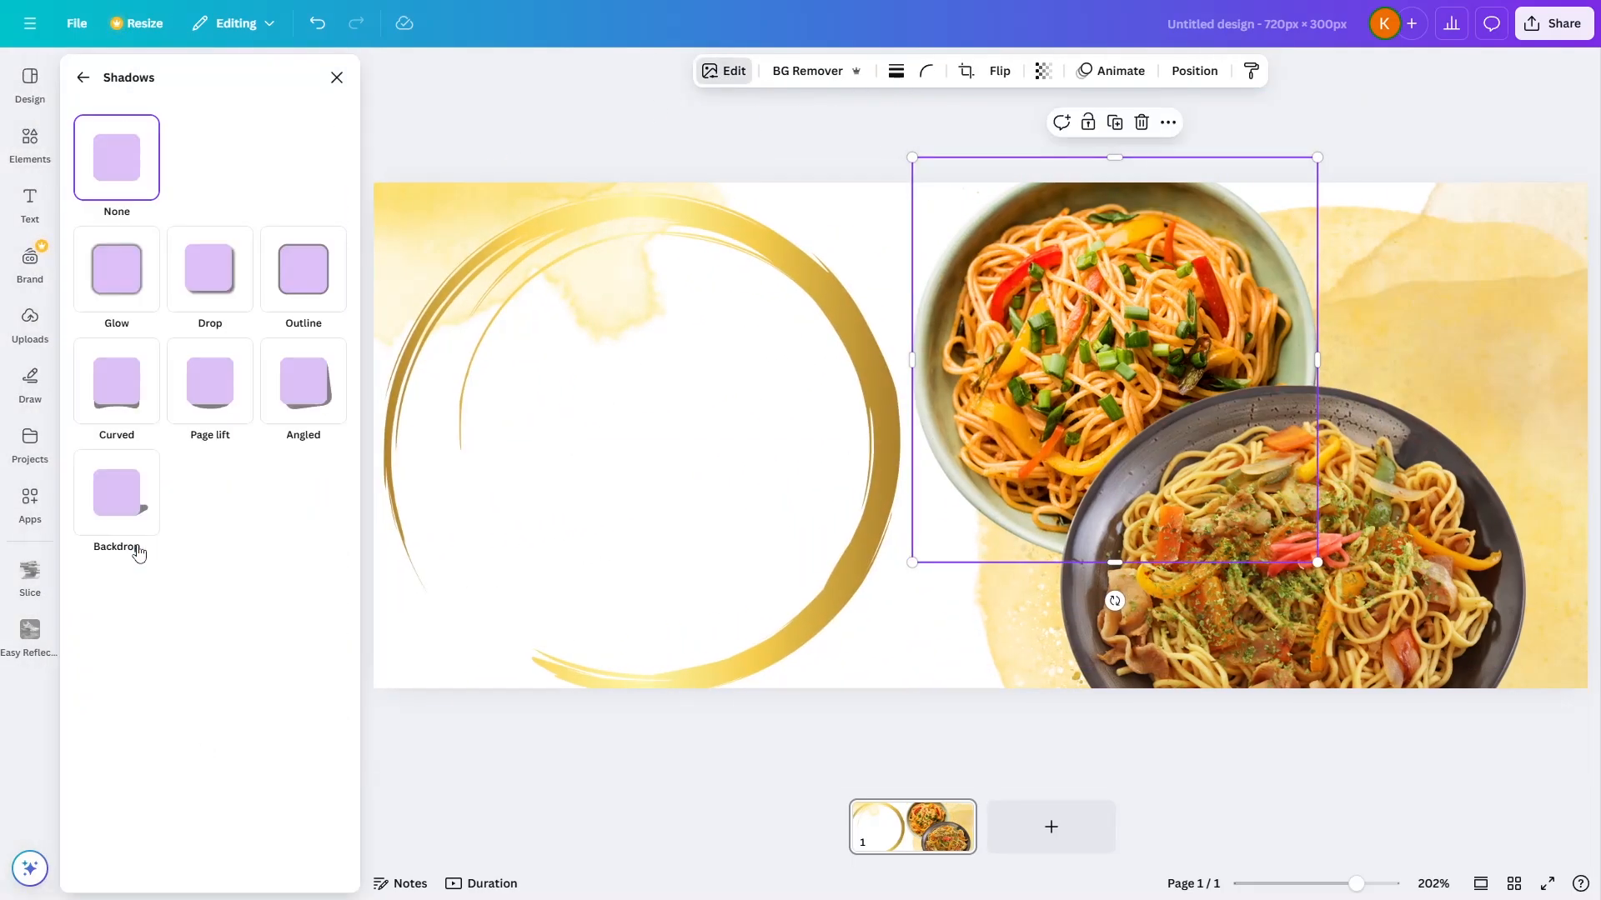
{"action": "left_click", "coordinate": [225, 286]}
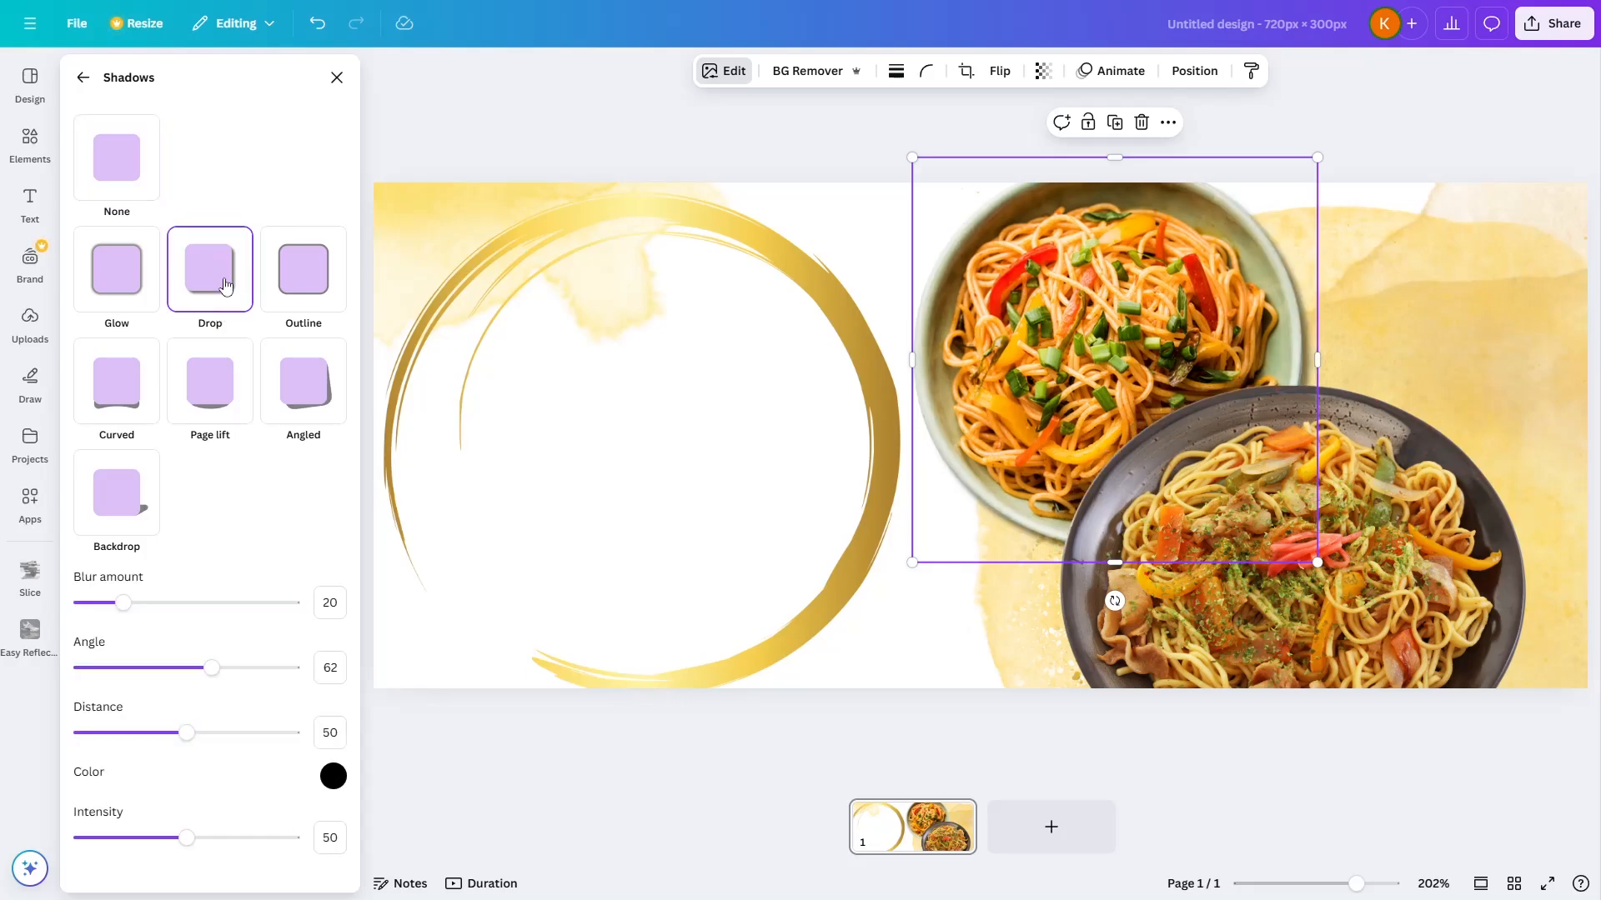
{"action": "left_click_drag", "start_coordinate": [888, 472], "coordinate": [1351, 366]}
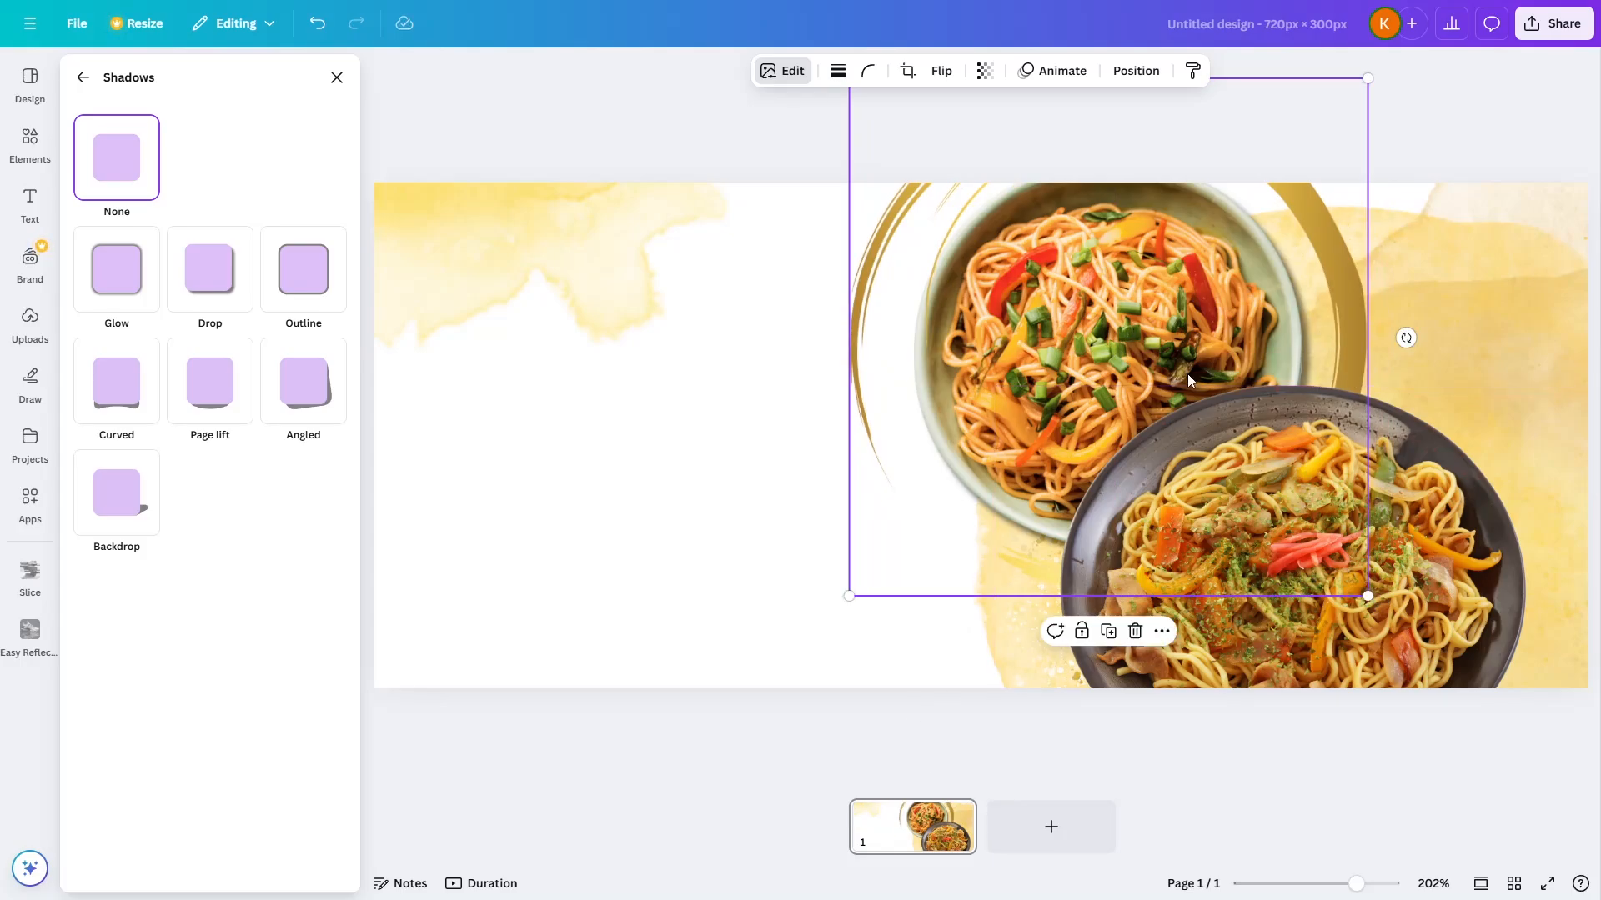
{"action": "left_click_drag", "start_coordinate": [1343, 288], "coordinate": [1352, 300]}
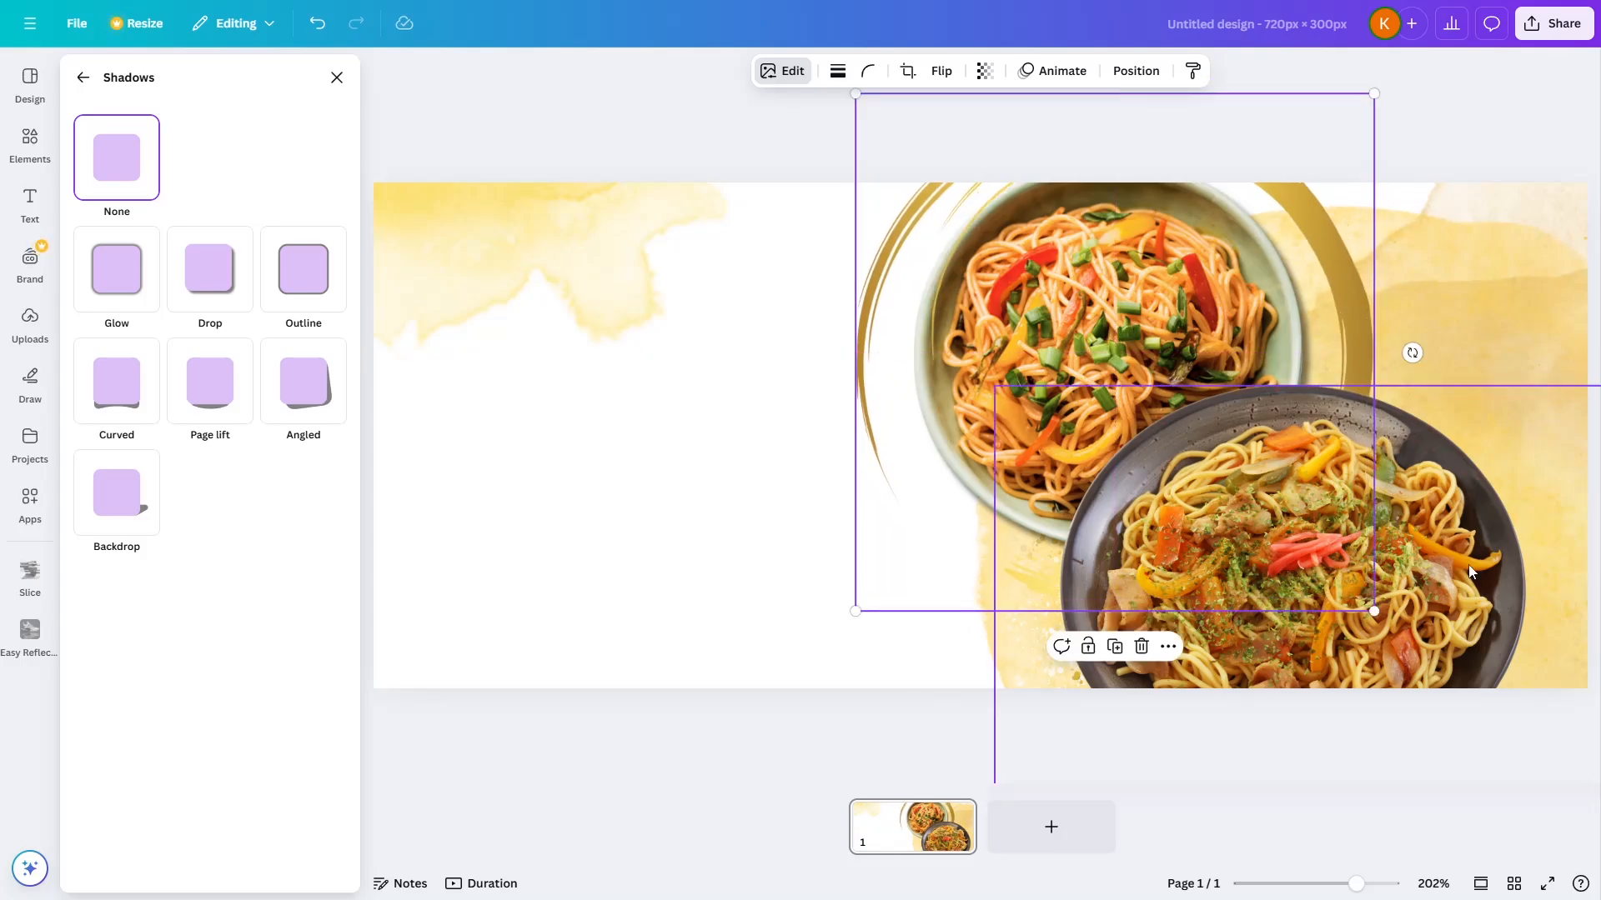
Apply a Drop shadow to the dark noodle bowl with its distance set to 20
{"action": "left_click", "coordinate": [1470, 570]}
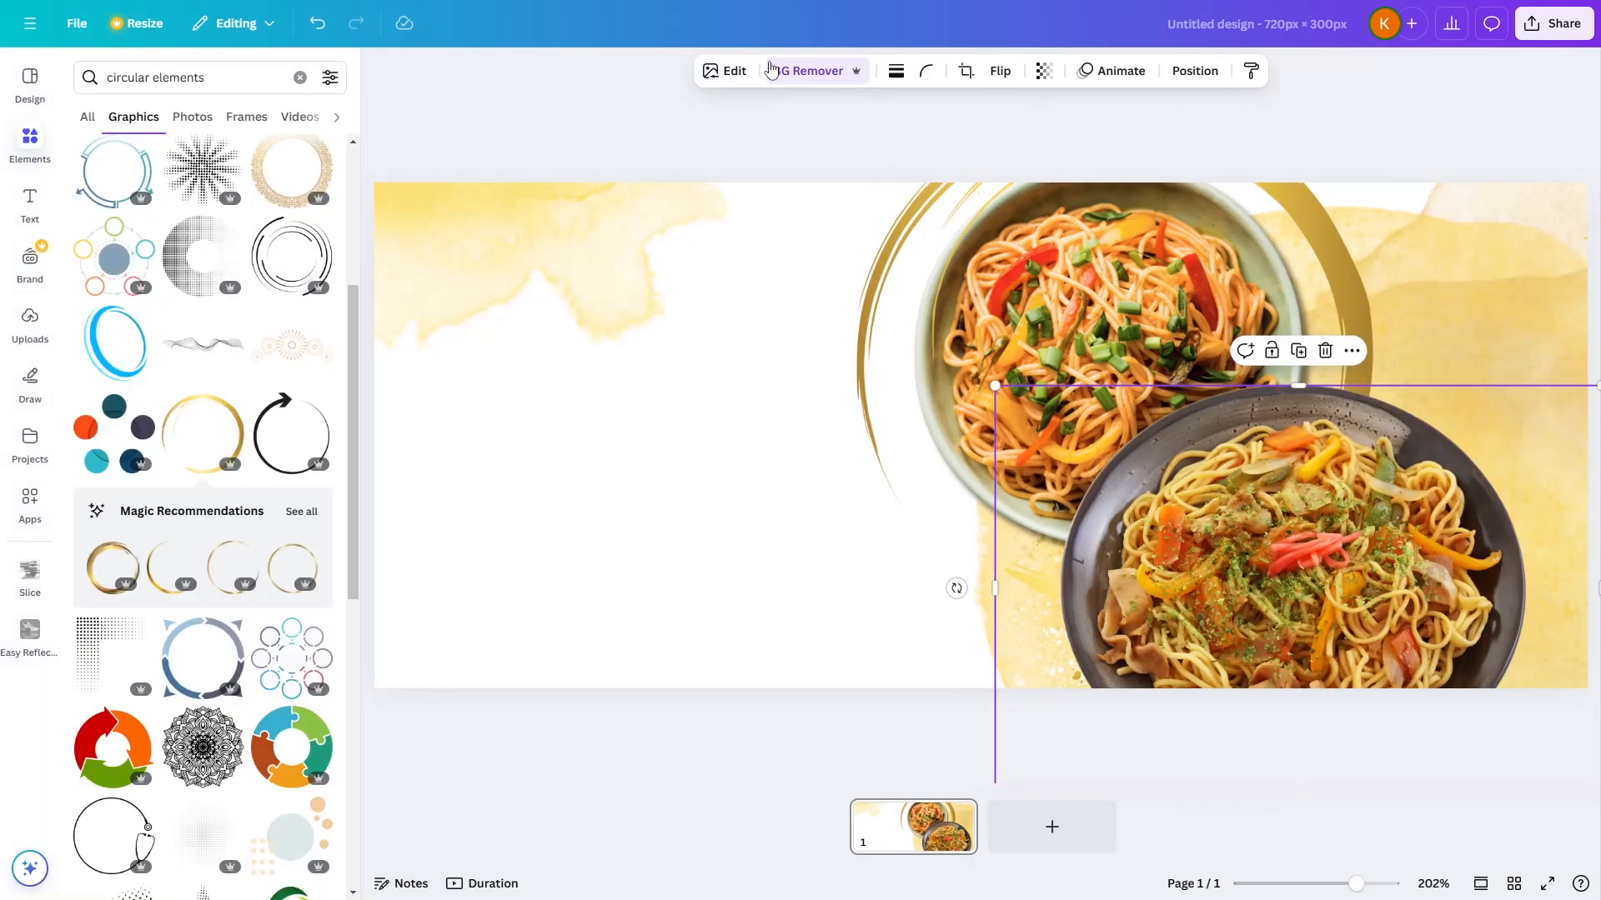
{"action": "left_click", "coordinate": [724, 70]}
{"action": "left_click", "coordinate": [115, 544]}
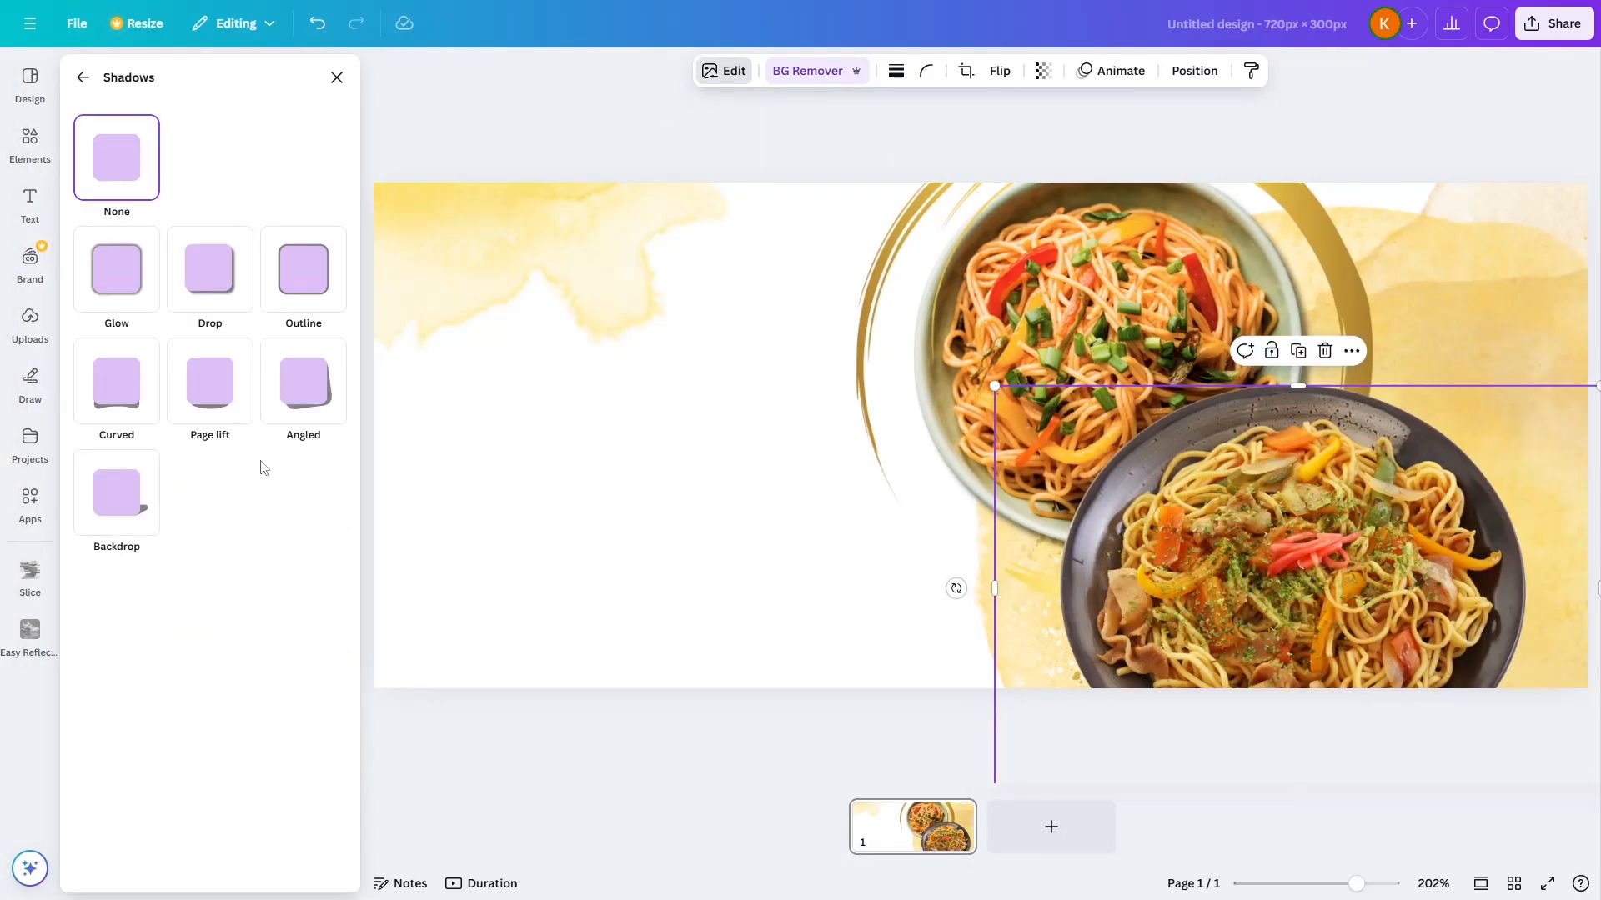
{"action": "left_click", "coordinate": [207, 300]}
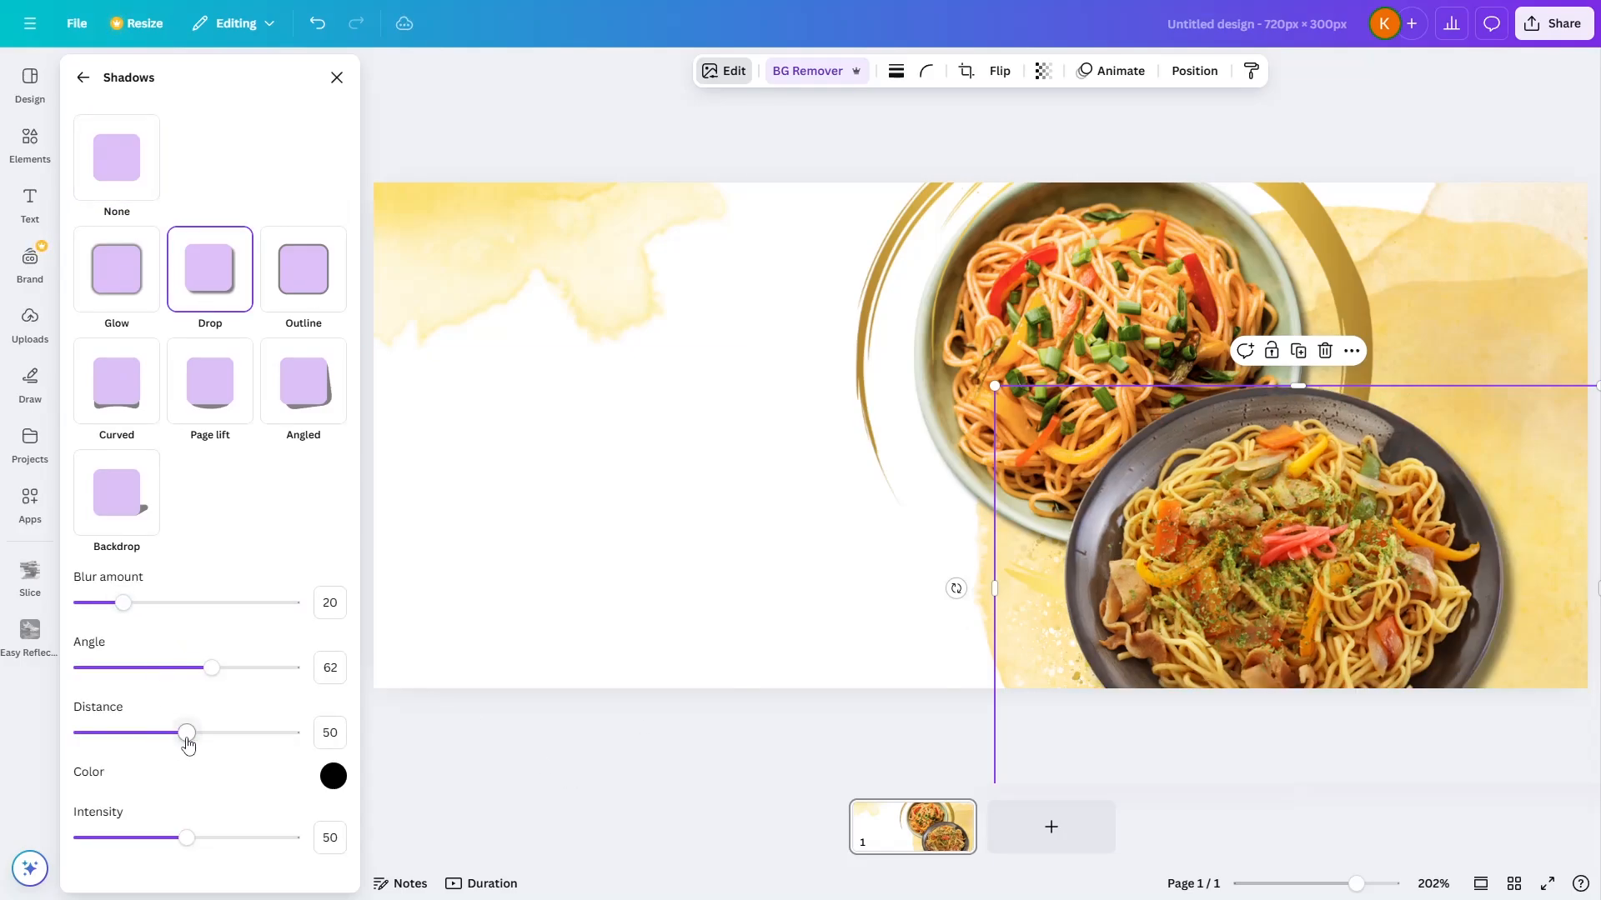
{"action": "left_click_drag", "start_coordinate": [187, 739], "coordinate": [124, 739]}
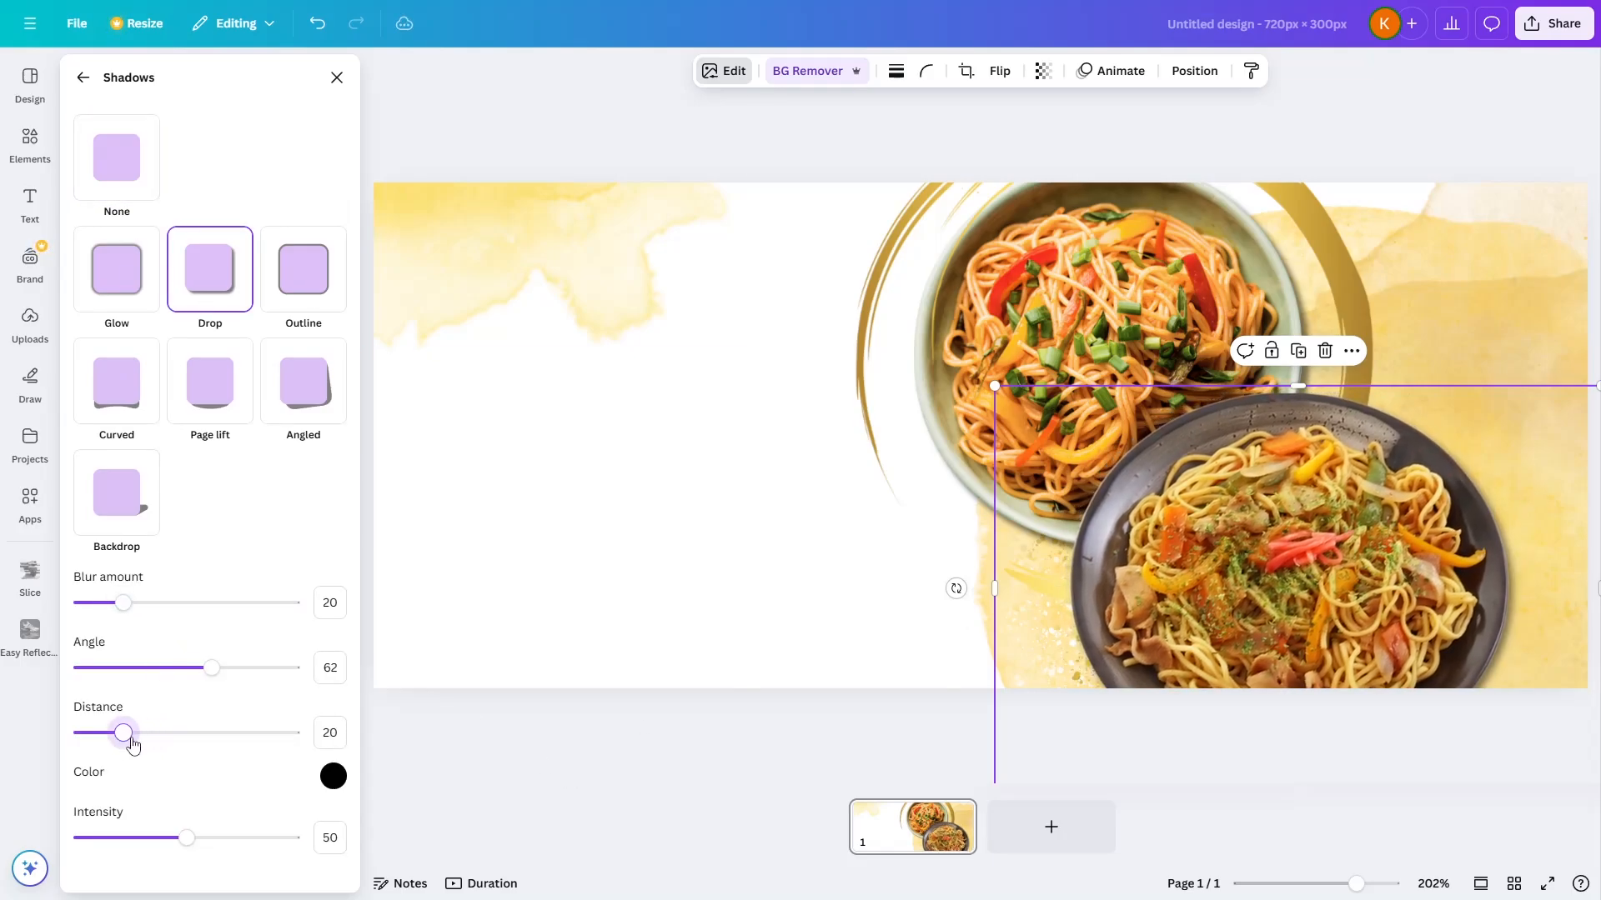
{"action": "left_click", "coordinate": [337, 78]}
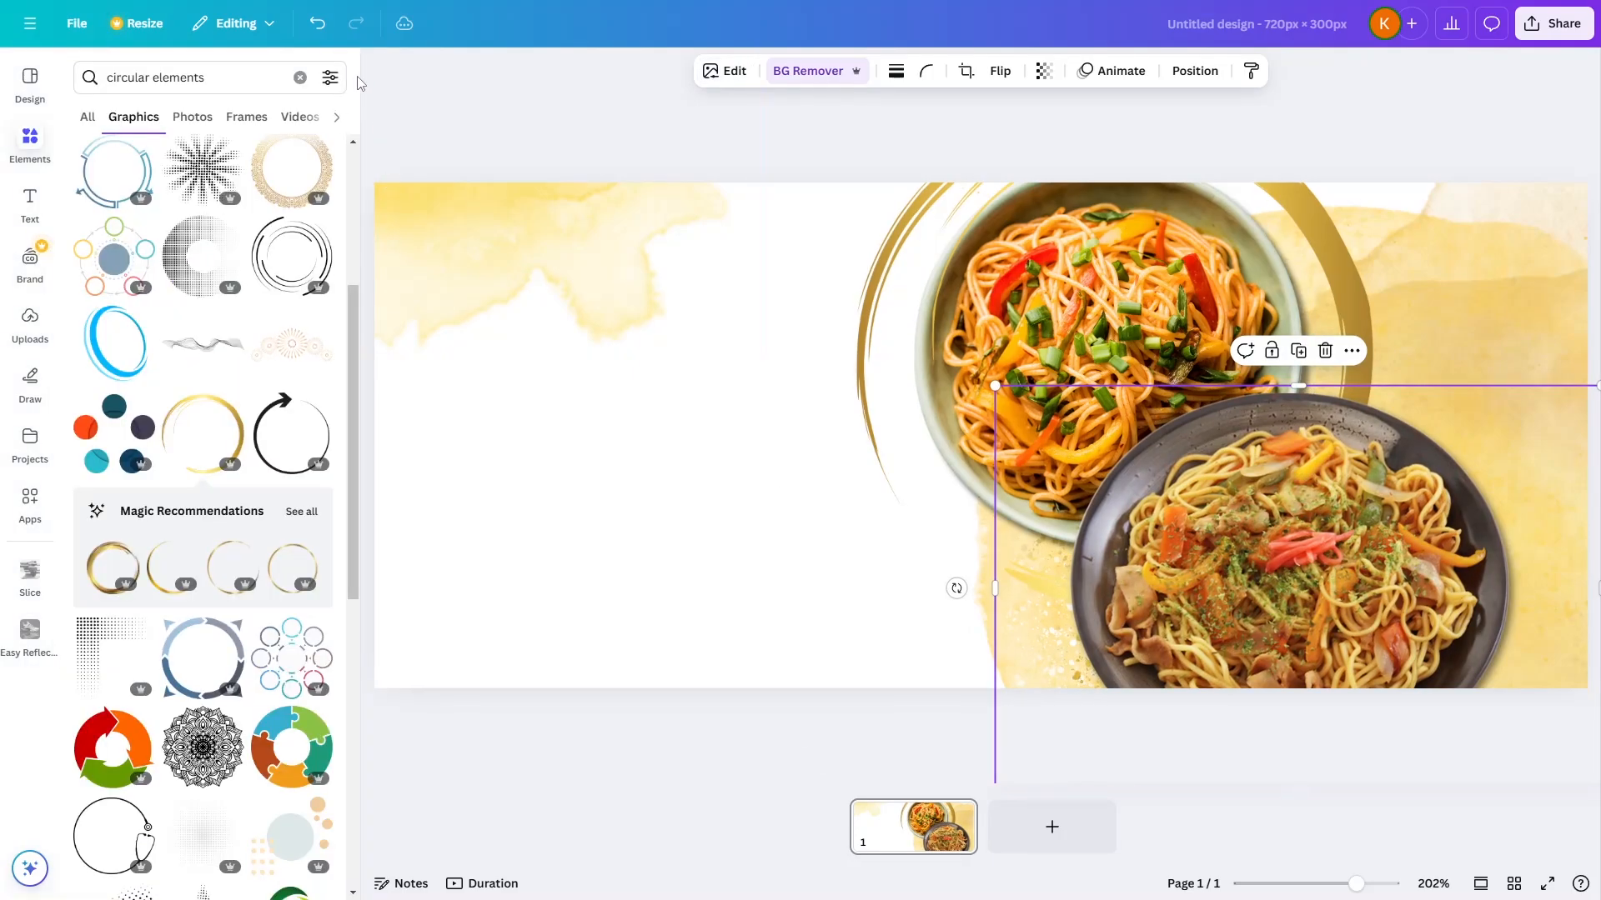
{"action": "left_click", "coordinate": [382, 73]}
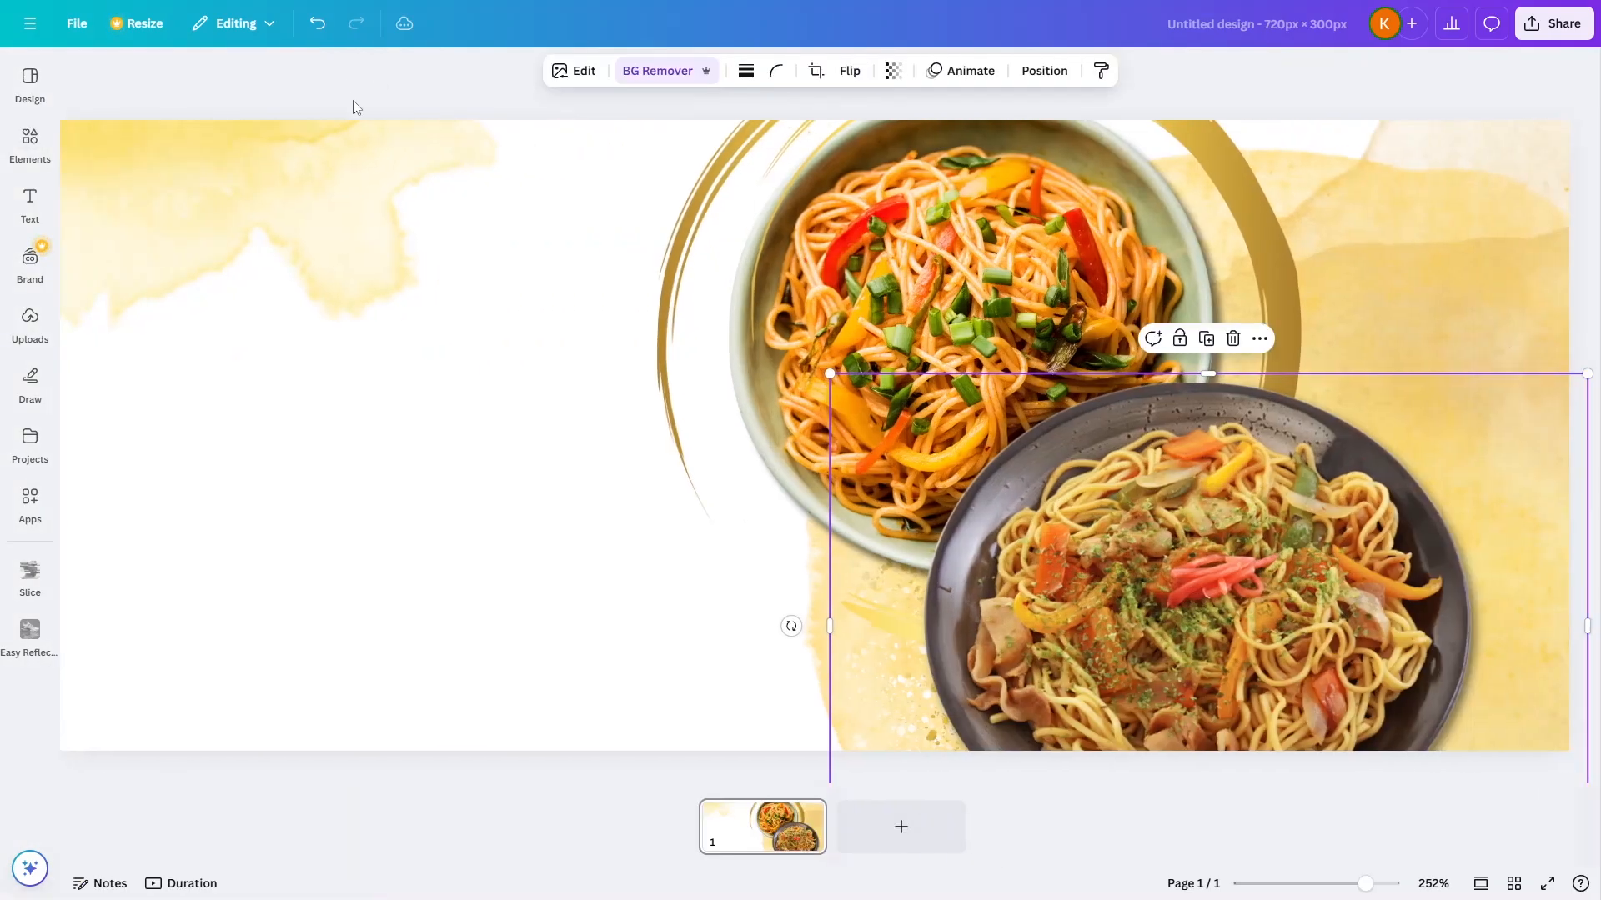
Add a heading text box reading "Exquisite noodles"
{"action": "left_click", "coordinate": [30, 202]}
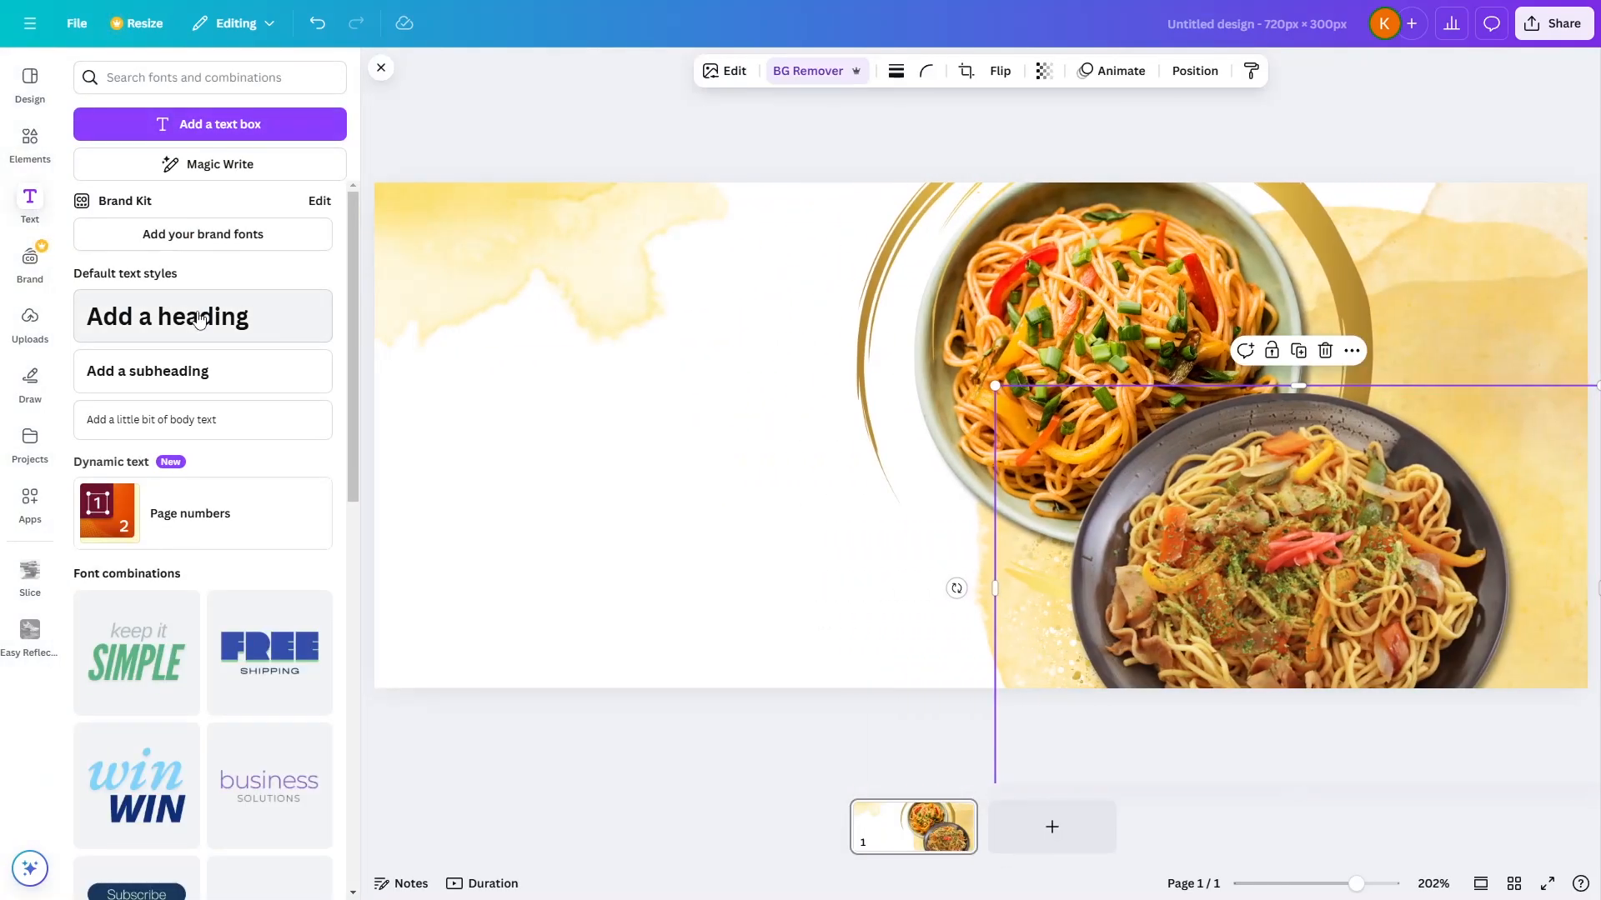
{"action": "left_click", "coordinate": [167, 319]}
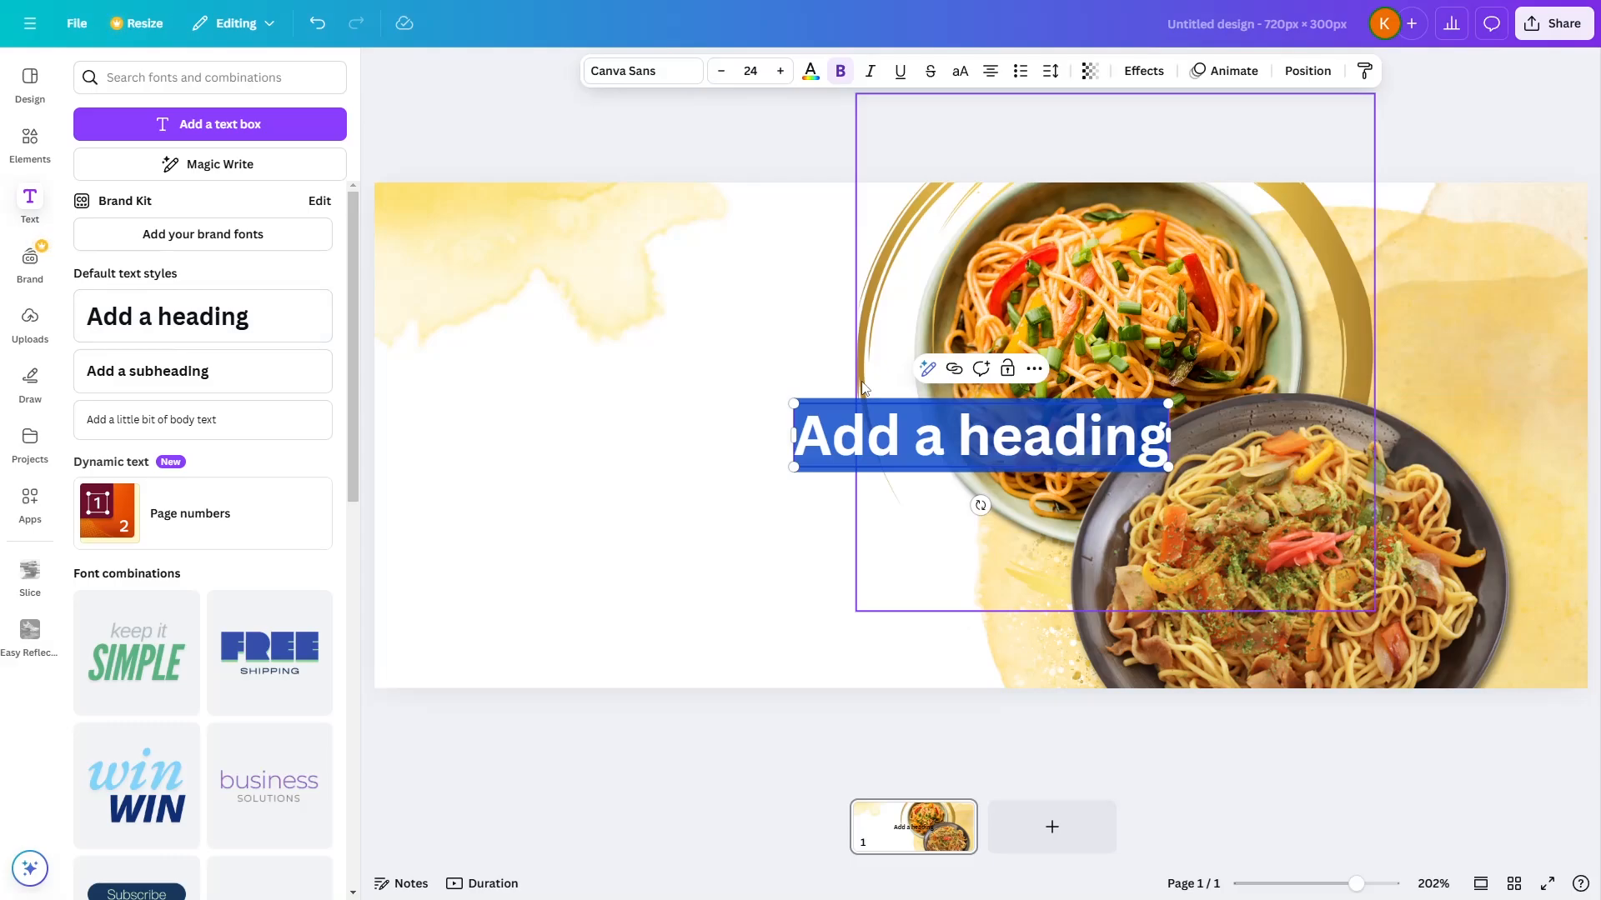
{"action": "type", "text": "Tasty"}
{"action": "key", "text": "BackSpace"}
{"action": "key", "text": "BackSpace"}
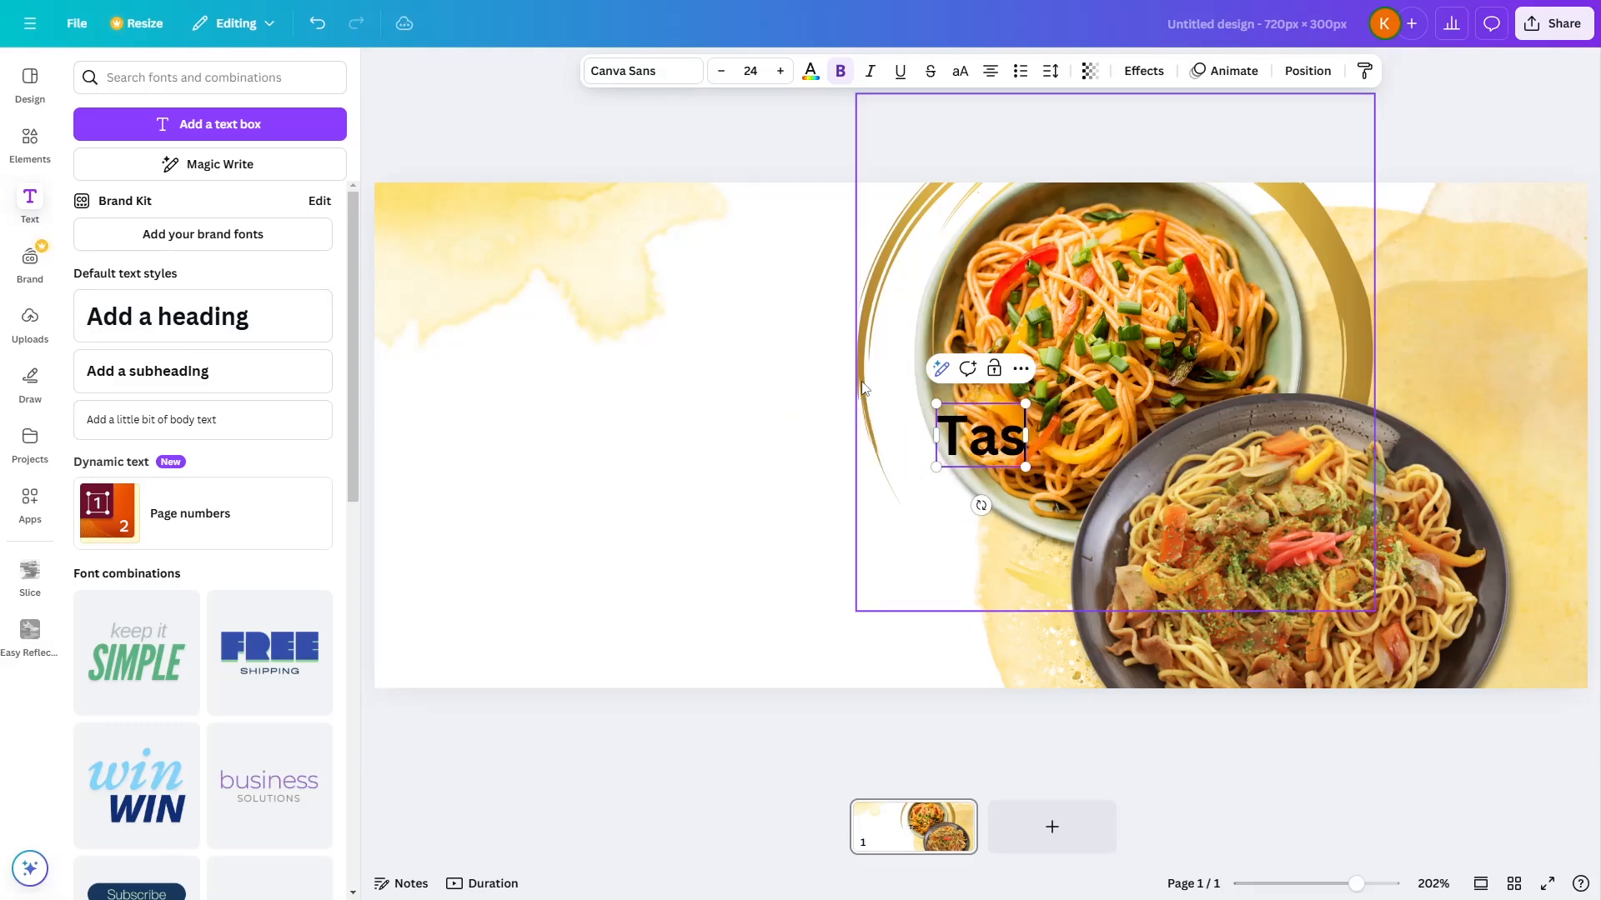
{"action": "key", "text": "BackSpace"}
{"action": "type", "text": "ty"}
{"action": "key", "text": "BackSpace"}
{"action": "key", "text": "BackSpace"}
{"action": "key", "text": "BackSpace"}
{"action": "key", "text": "BackSpace"}
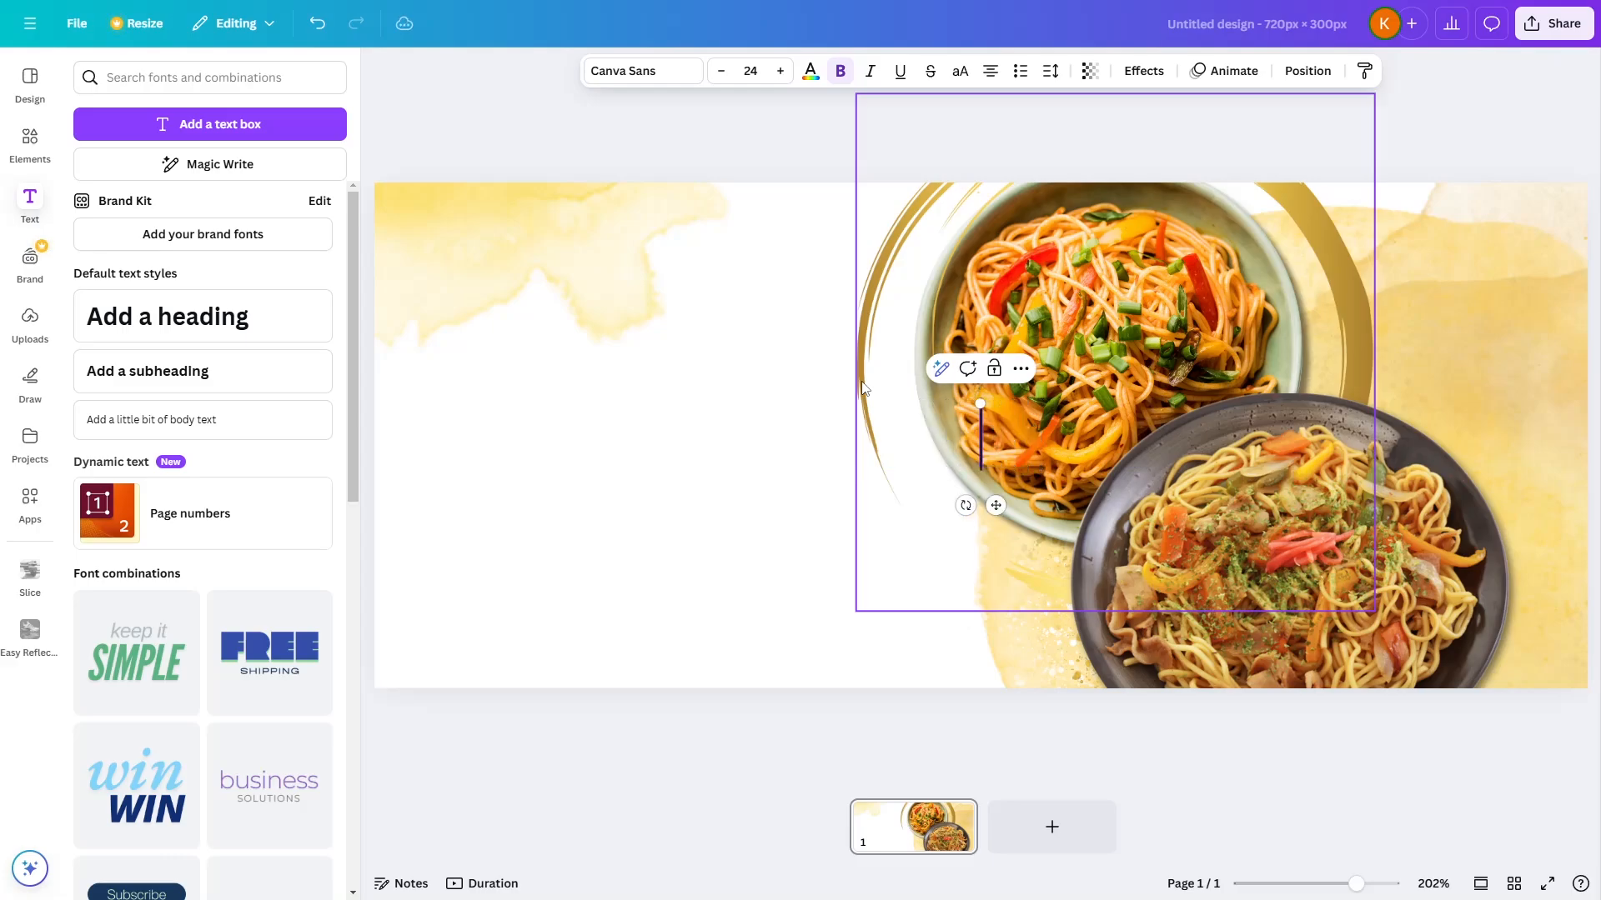
{"action": "type", "text": "Exquisi"}
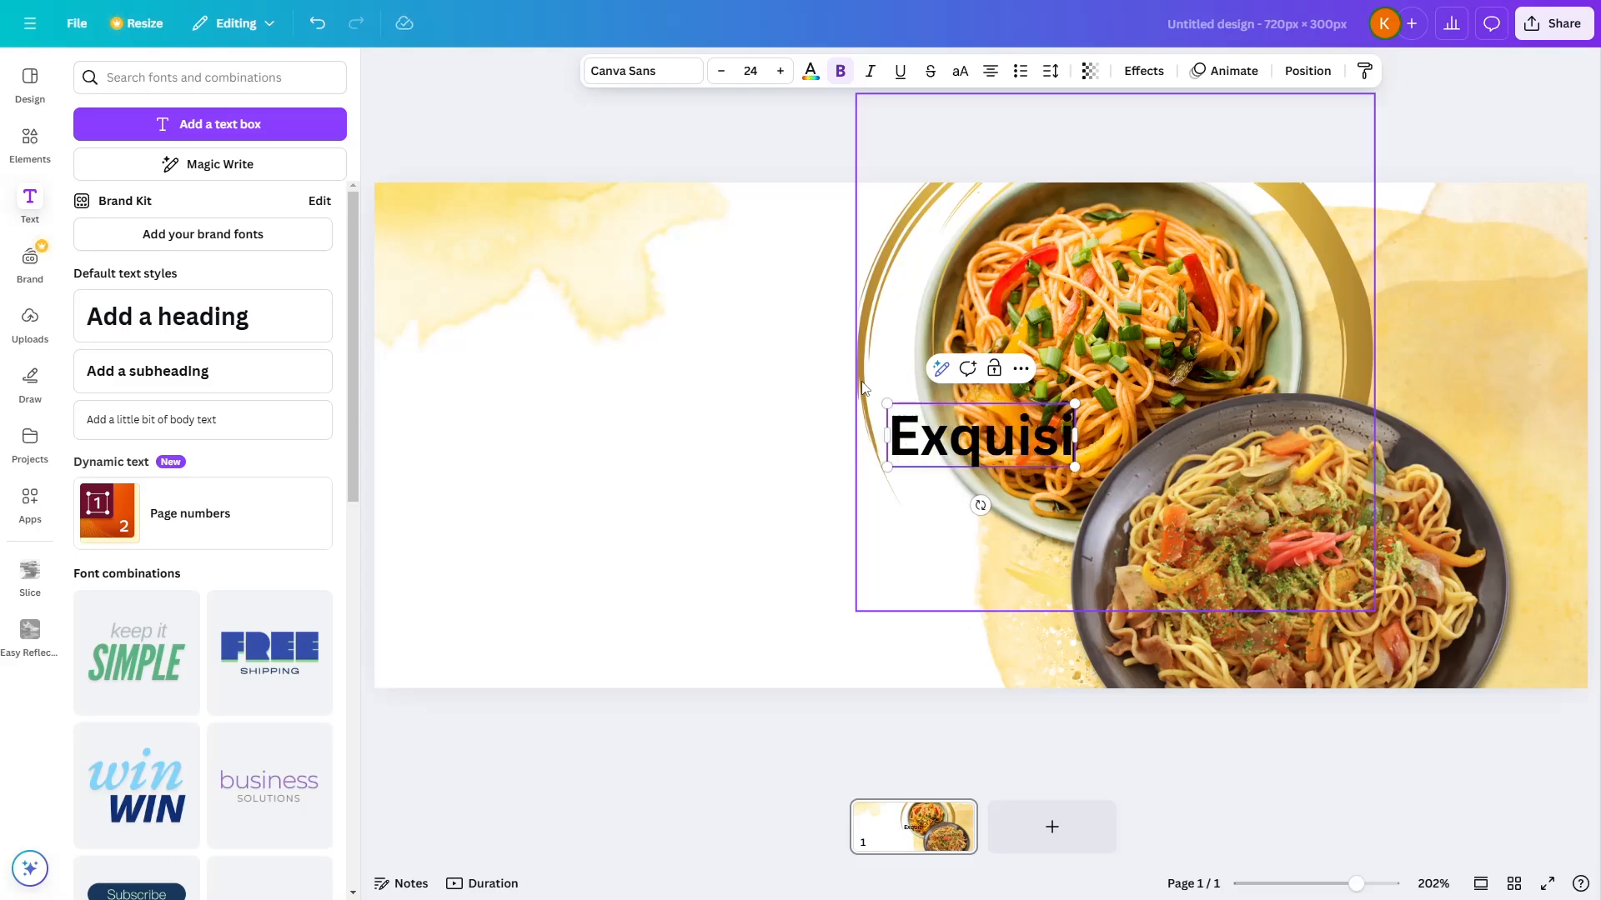
{"action": "type", "text": "te noodles"}
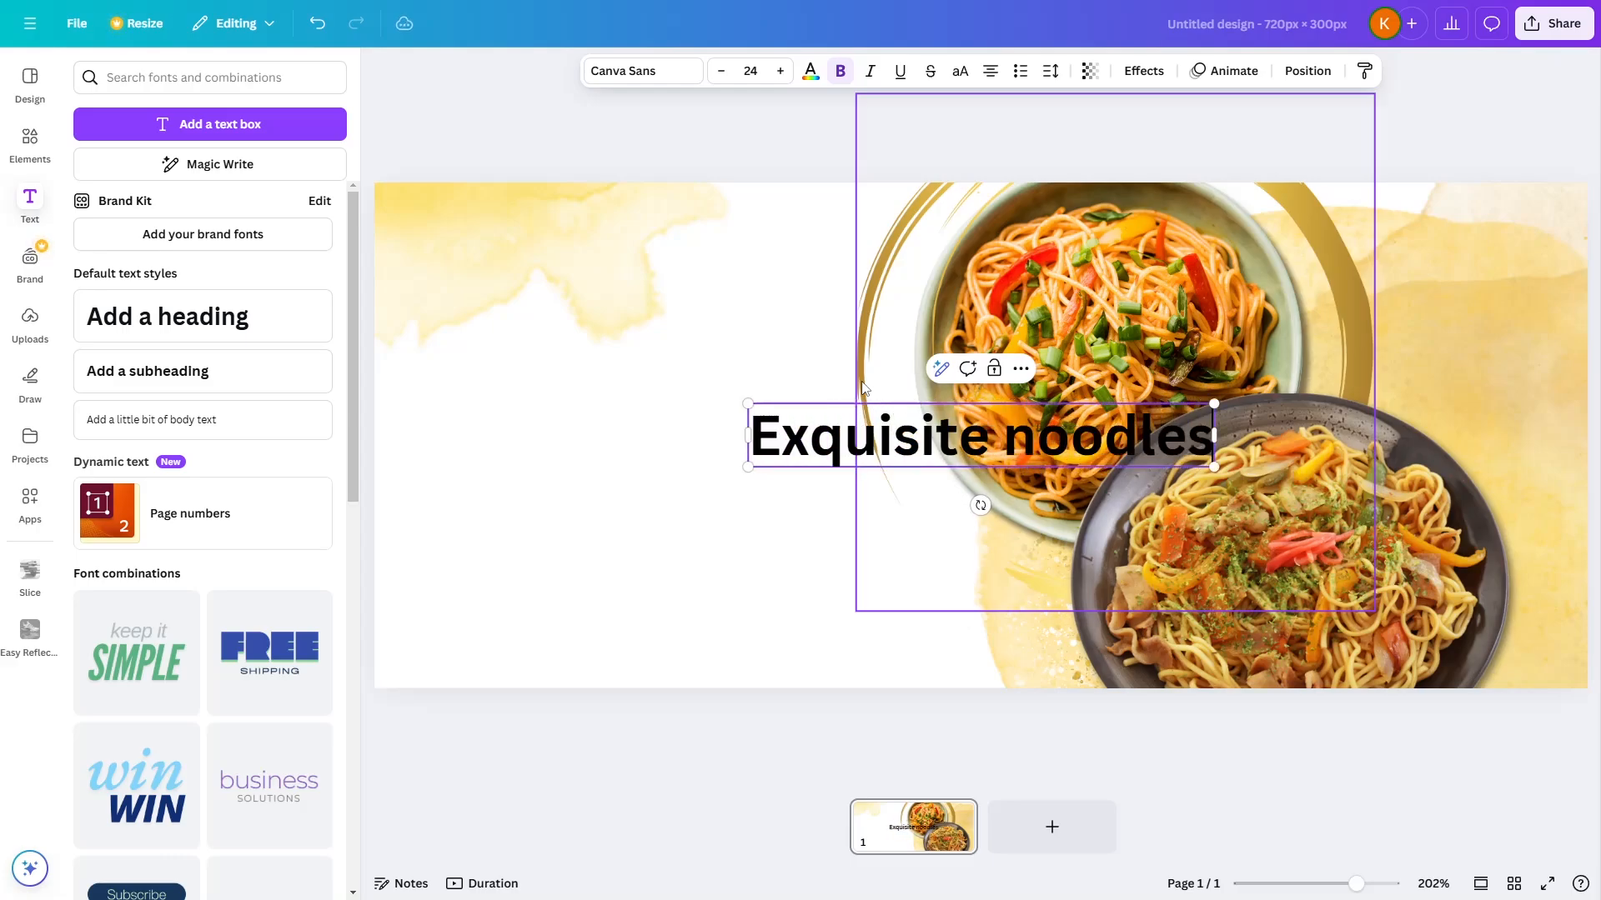
Try Arimo, Open Sans, Poppins and Lora on the whole heading, then set its font to The Seasons
{"action": "key", "text": "ctrl+a"}
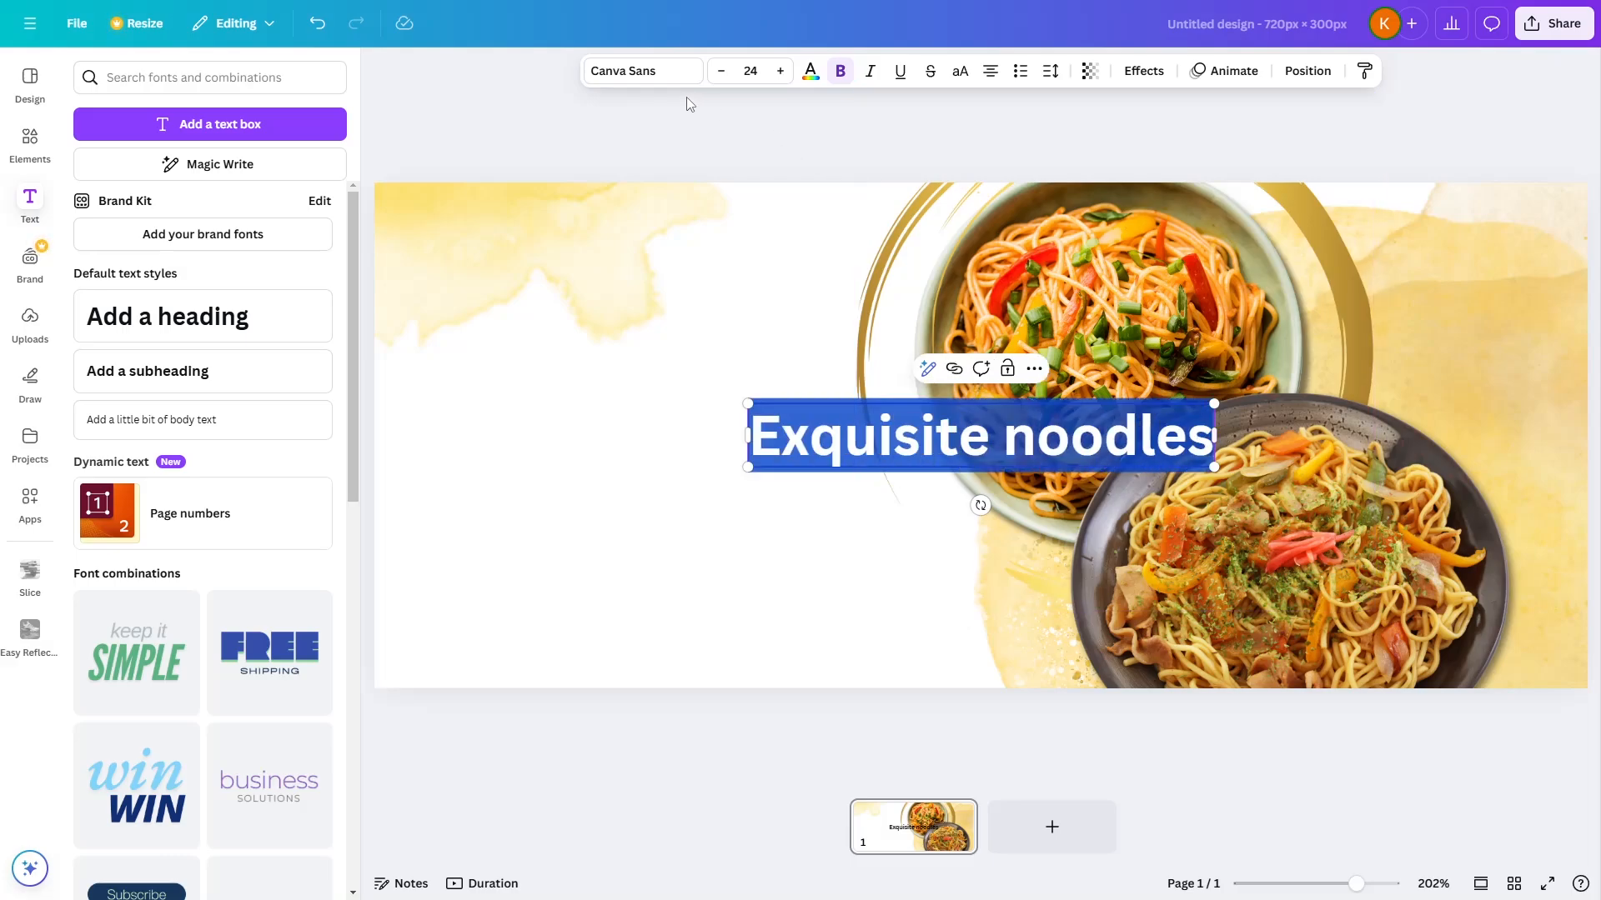
{"action": "left_click", "coordinate": [664, 81]}
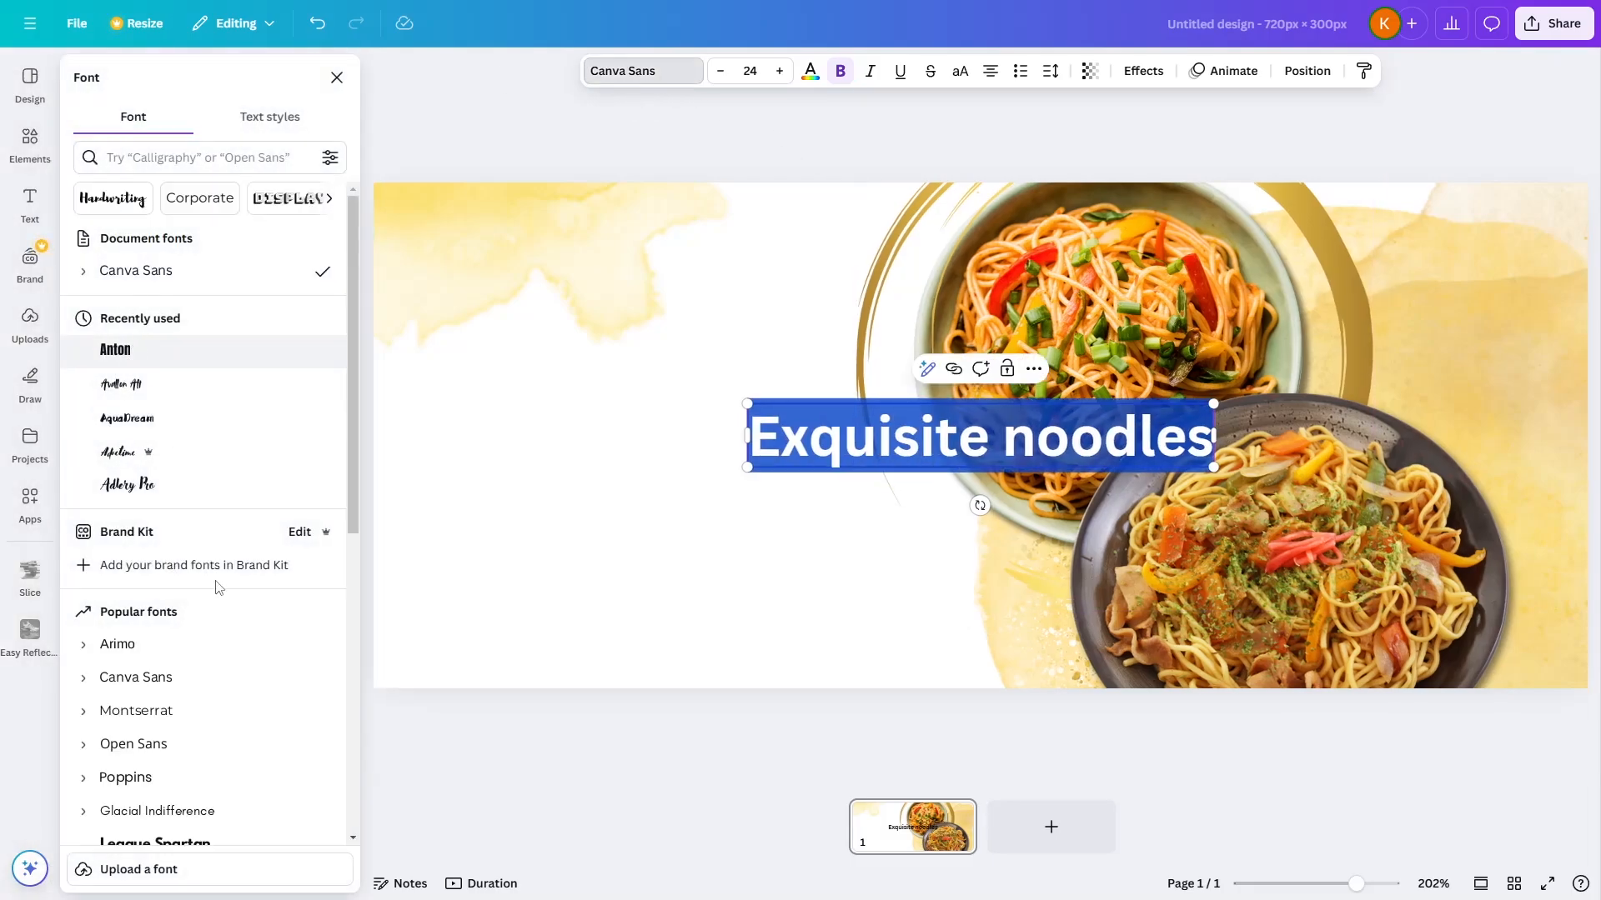
{"action": "scroll", "coordinate": [221, 621], "scroll_direction": "down", "scroll_amount": 1}
{"action": "left_click", "coordinate": [121, 567]}
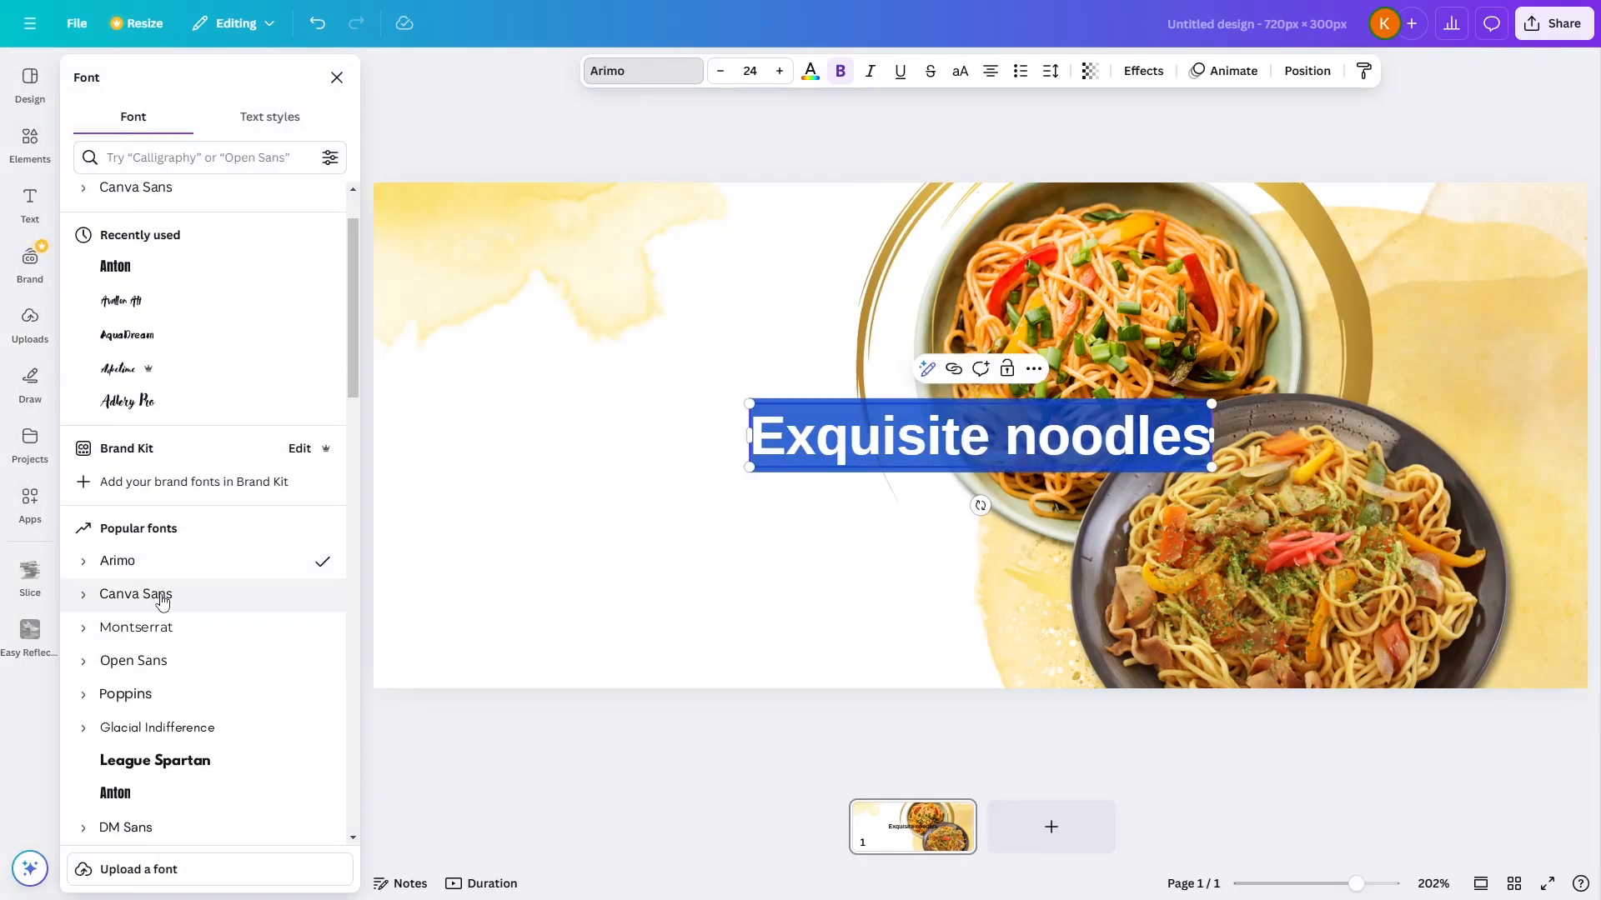
{"action": "left_click", "coordinate": [171, 662]}
{"action": "left_click", "coordinate": [173, 699]}
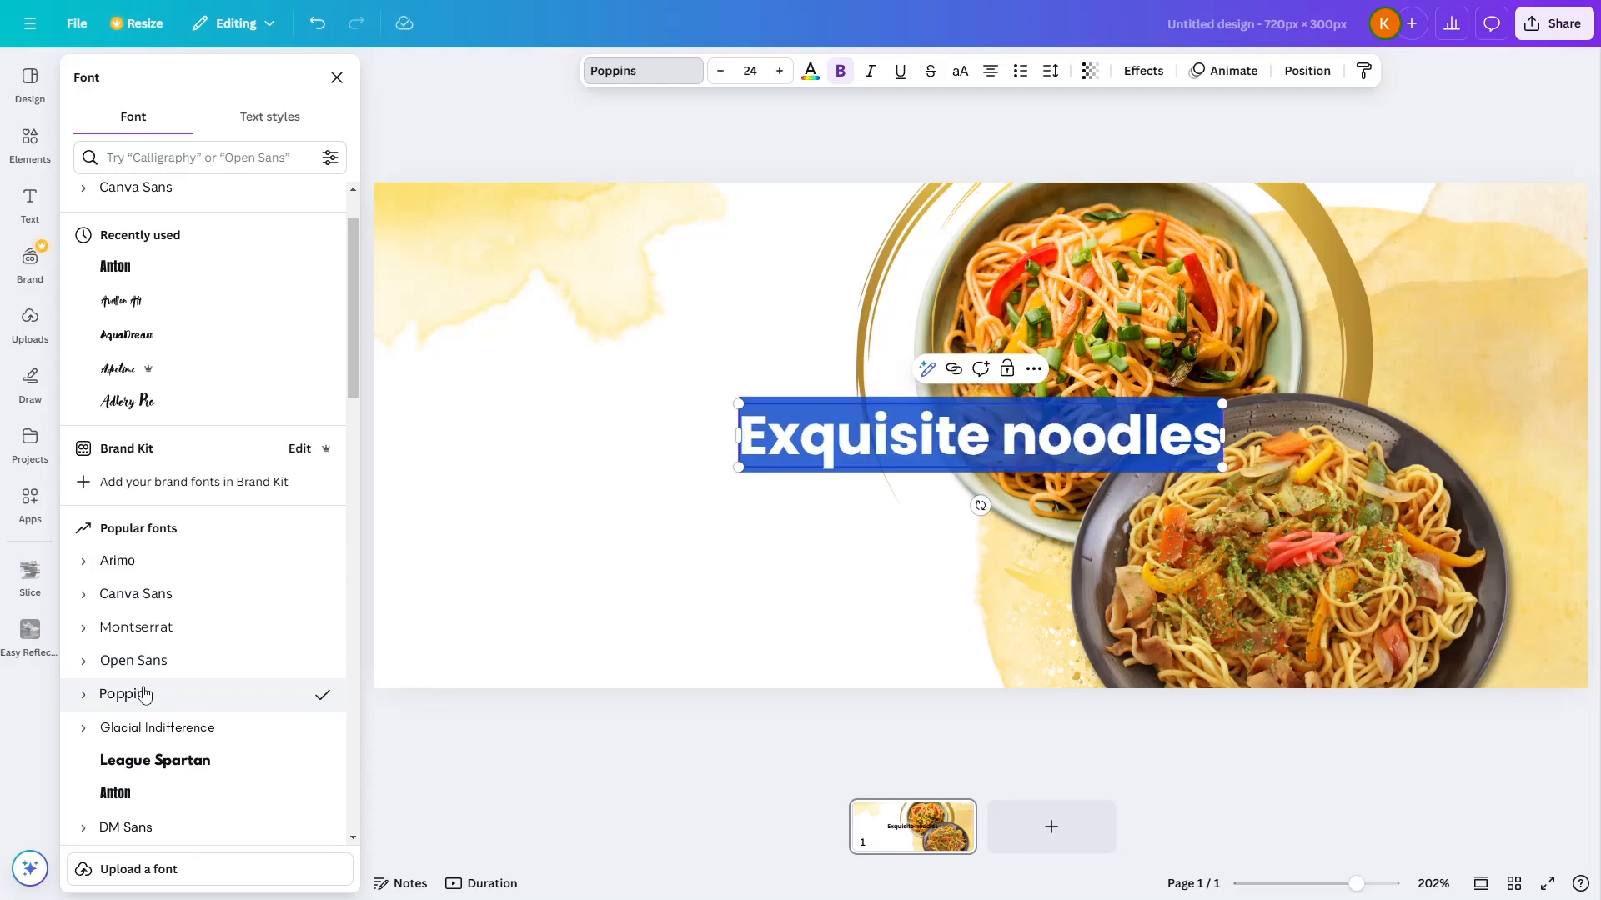
{"action": "scroll", "coordinate": [179, 734], "scroll_direction": "down", "scroll_amount": 7}
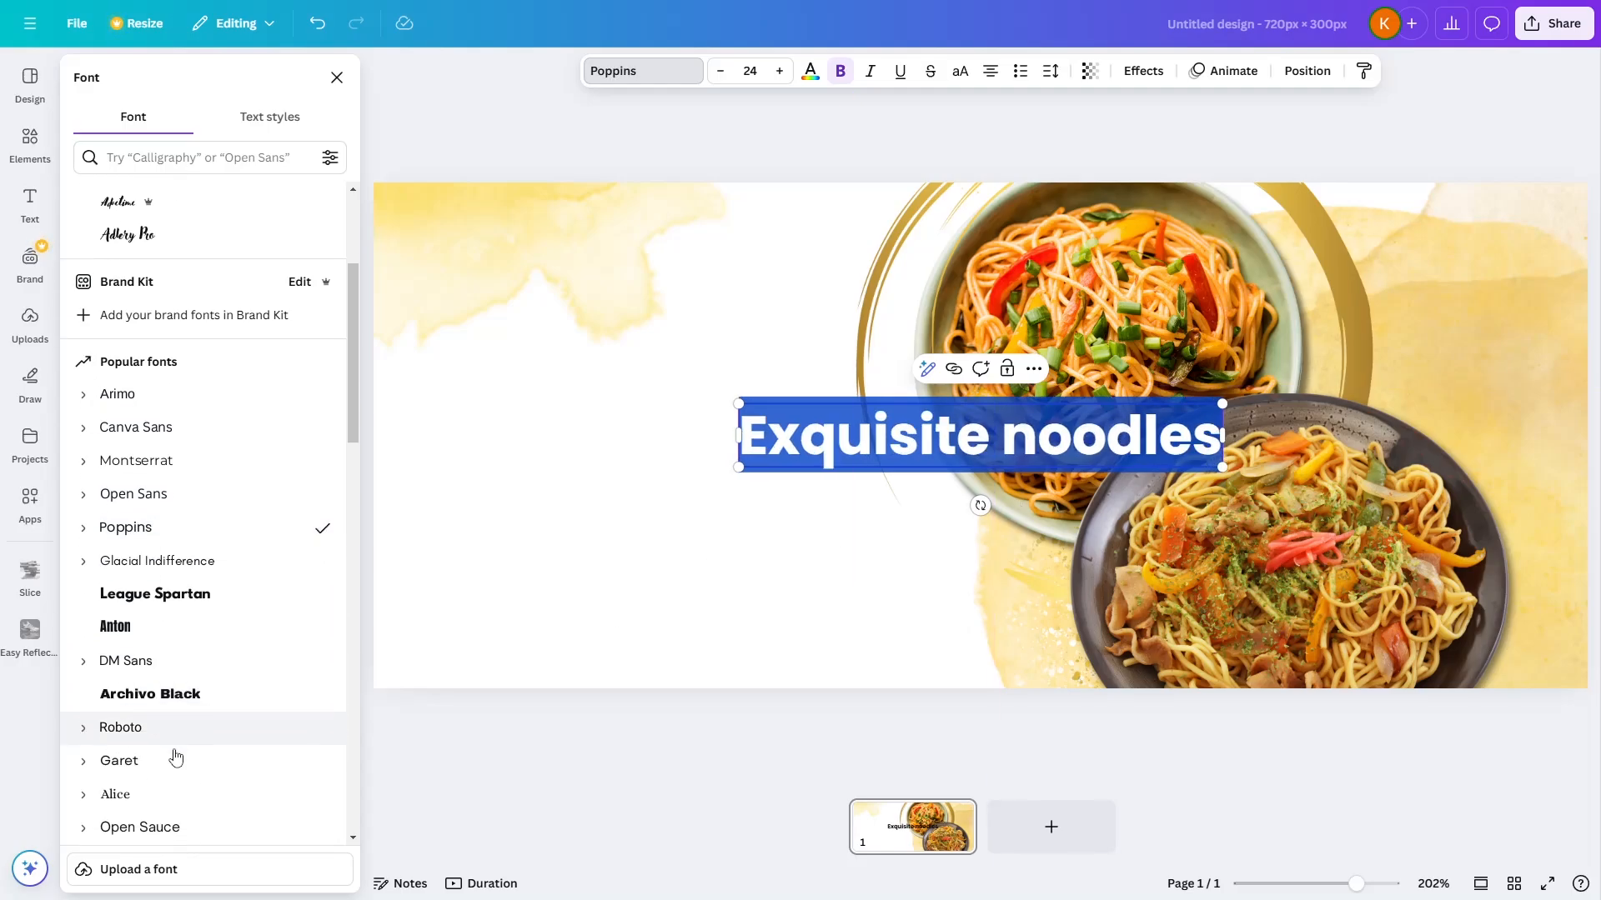
{"action": "left_click", "coordinate": [158, 585]}
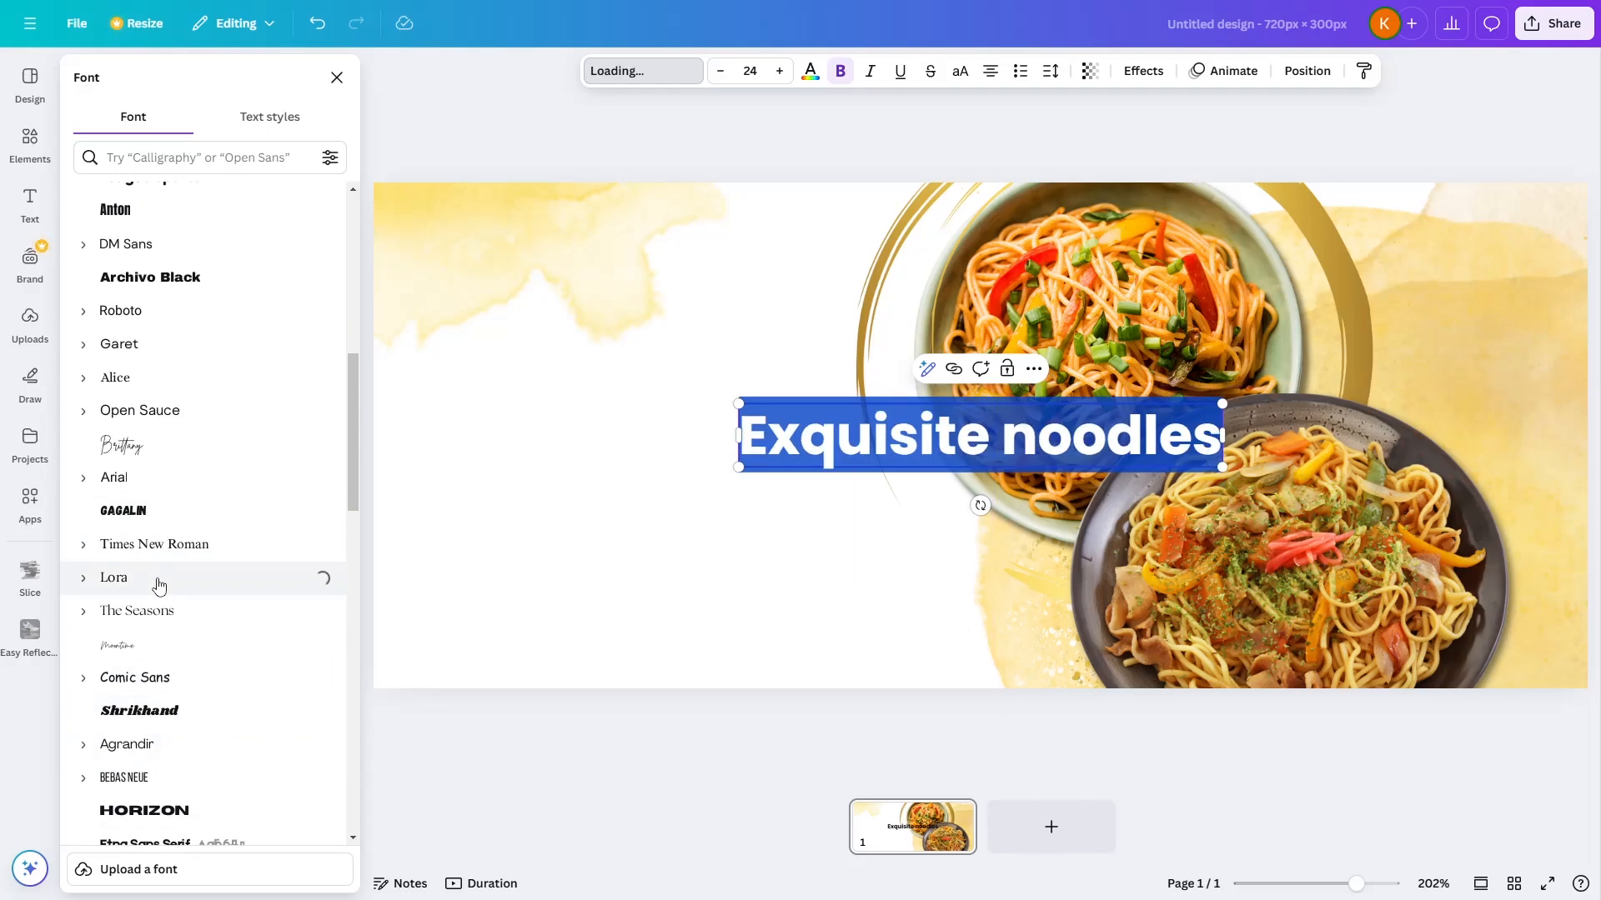
{"action": "left_click", "coordinate": [139, 614]}
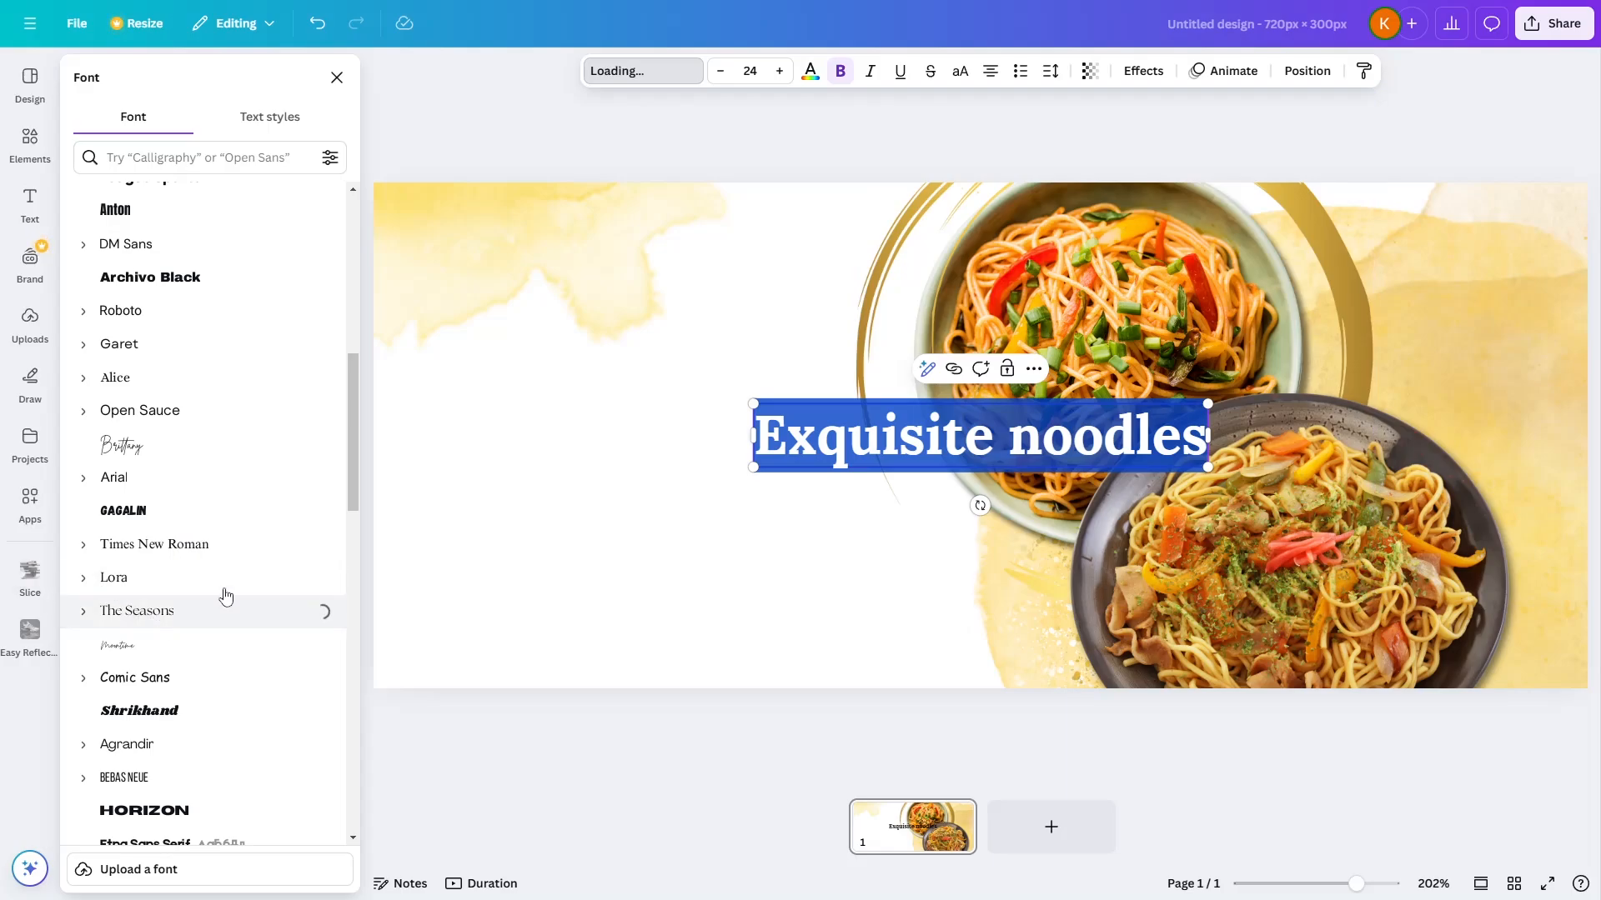
{"action": "left_click", "coordinate": [813, 215]}
Move the heading to the blank area beside the bowls and break it into two lines before "noodles"
{"action": "left_click_drag", "start_coordinate": [823, 449], "coordinate": [468, 316]}
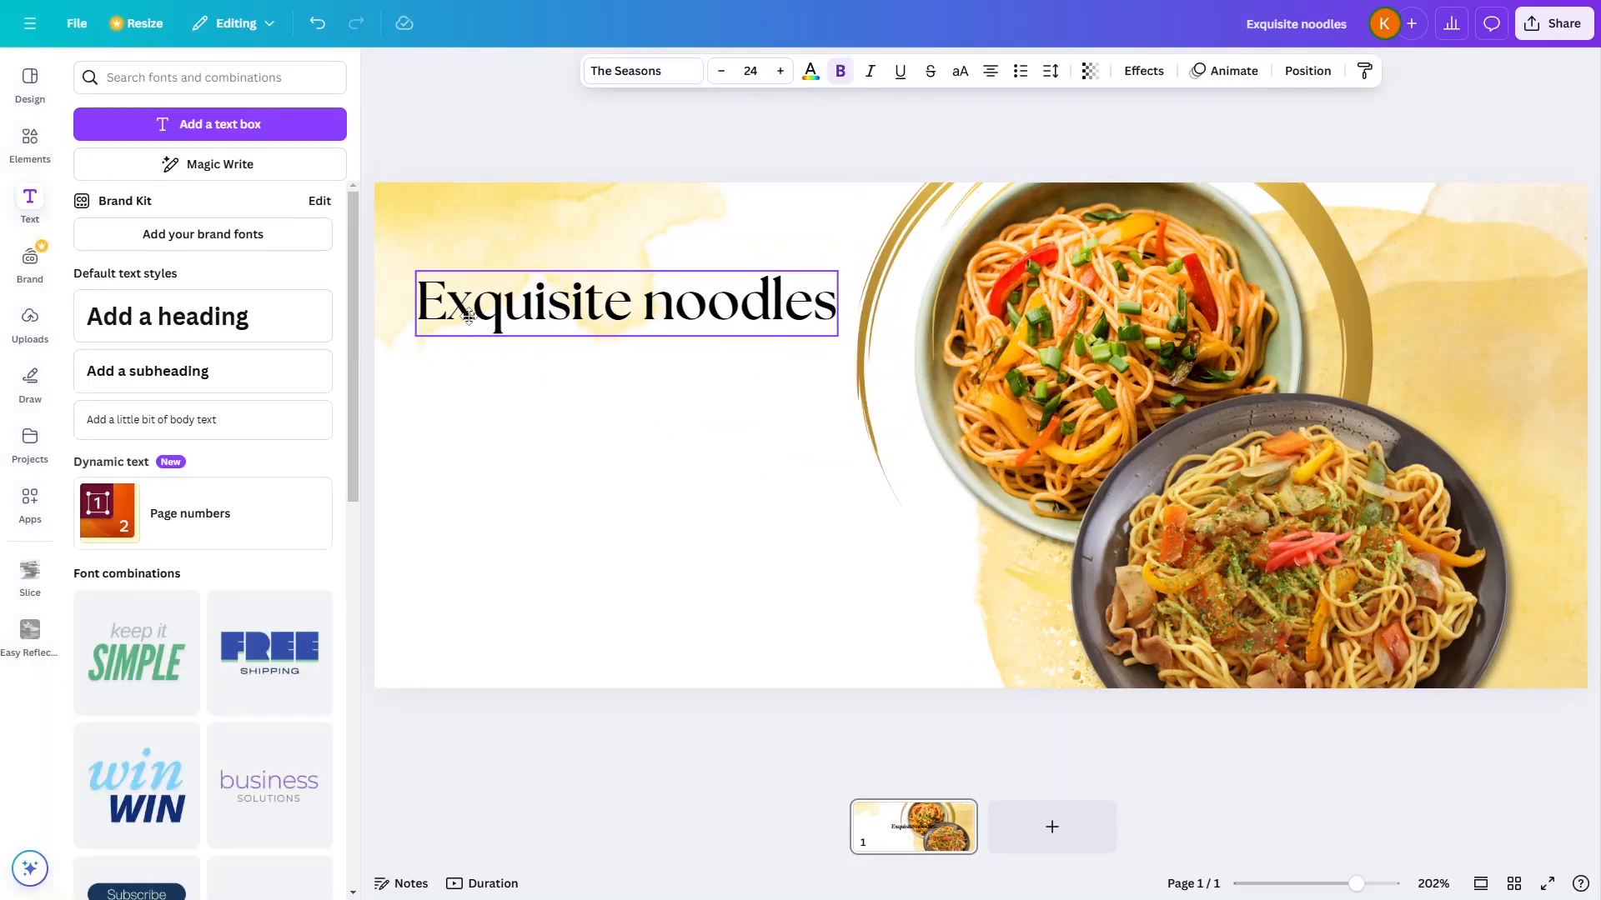
{"action": "left_click", "coordinate": [646, 301]}
{"action": "key", "text": "Return"}
Tighten the two-line heading's line spacing to 0.91 and its letter spacing to -36
{"action": "mouse_move", "coordinate": [723, 379]}
{"action": "left_mouse_down"}
{"action": "mouse_move", "coordinate": [501, 293]}
{"action": "mouse_move", "coordinate": [700, 382]}
{"action": "left_mouse_up"}
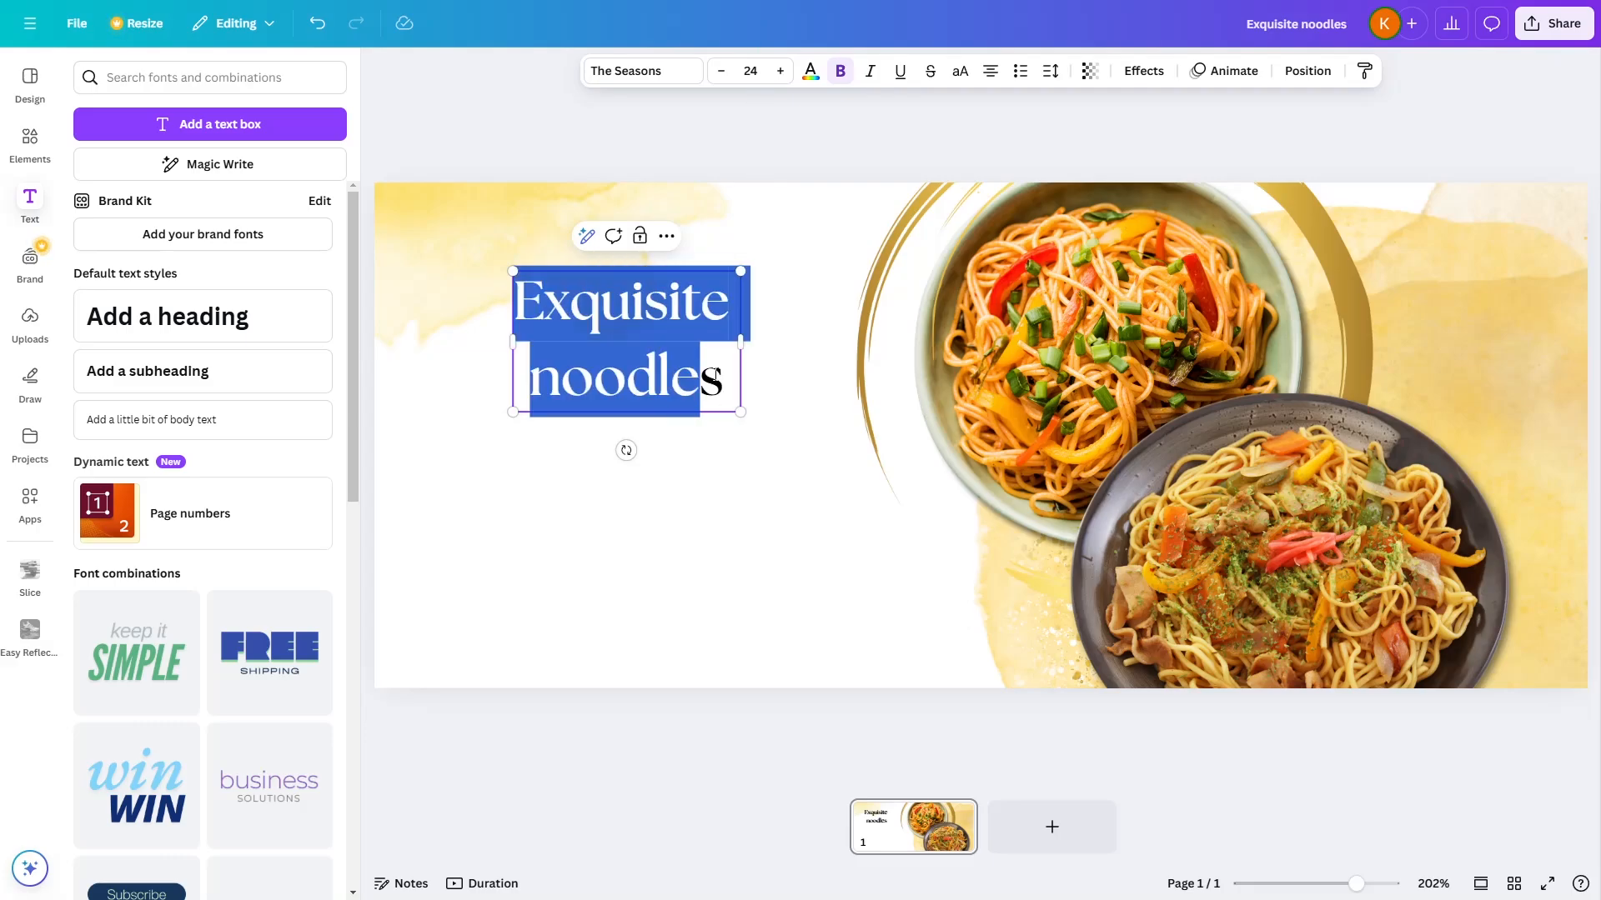
{"action": "left_click", "coordinate": [1052, 73]}
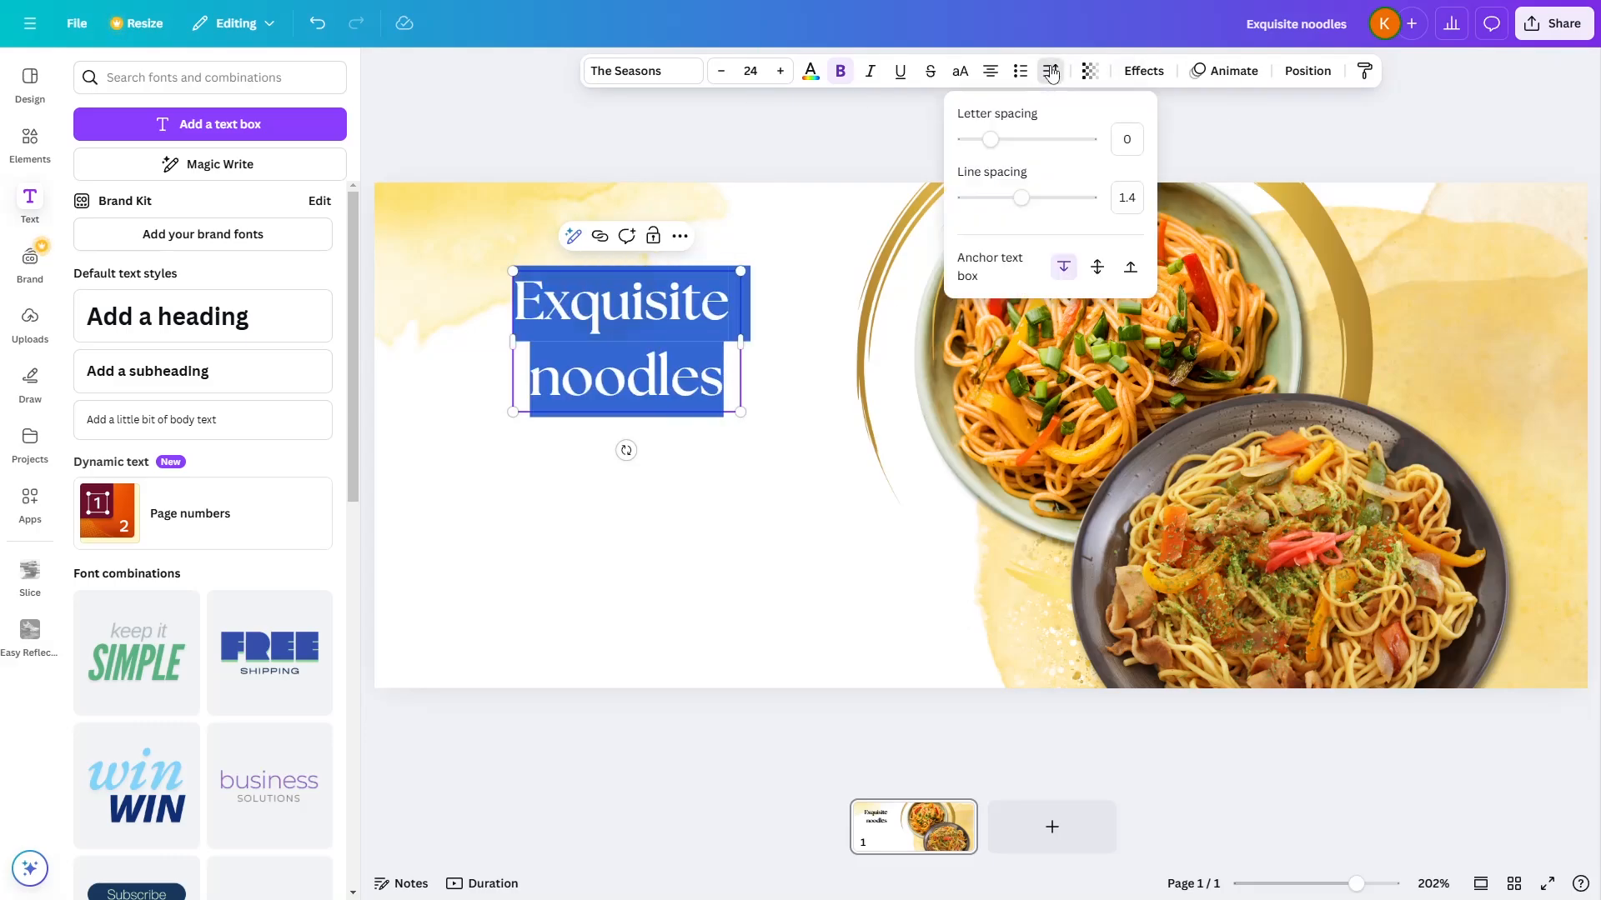
{"action": "left_click_drag", "start_coordinate": [1021, 197], "coordinate": [991, 198]}
{"action": "left_click_drag", "start_coordinate": [989, 140], "coordinate": [985, 143]}
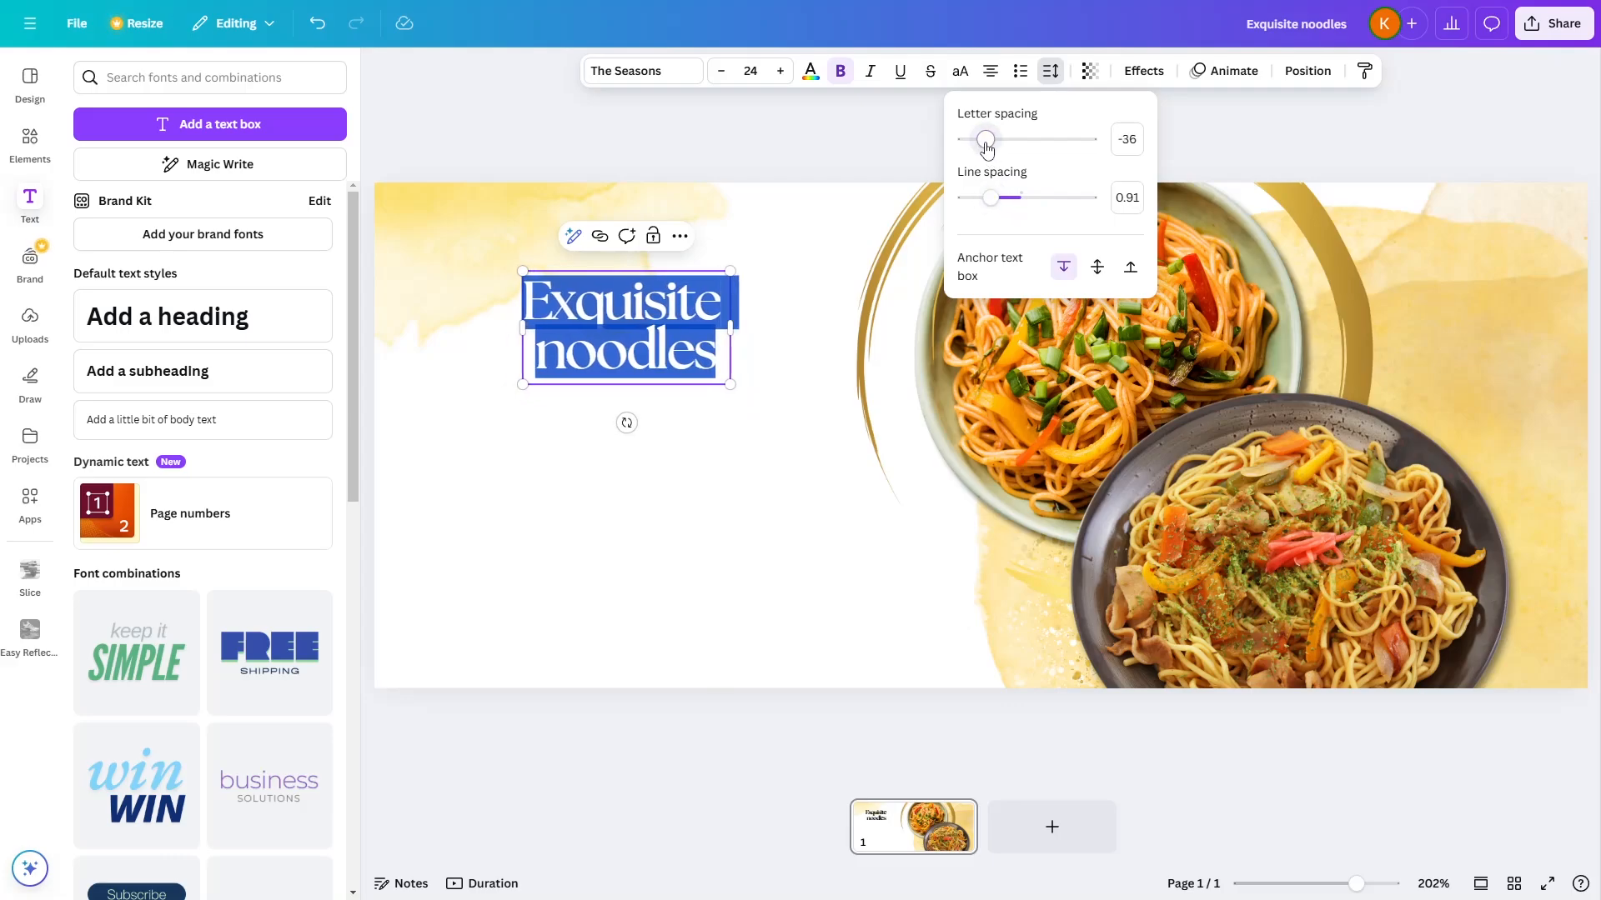
Enlarge the "Exquisite noodles" heading to about size 31.7 and move it higher in the blank area beside the bowls
{"action": "left_click", "coordinate": [799, 464]}
{"action": "left_click", "coordinate": [667, 350]}
{"action": "left_click_drag", "start_coordinate": [730, 385], "coordinate": [842, 485]}
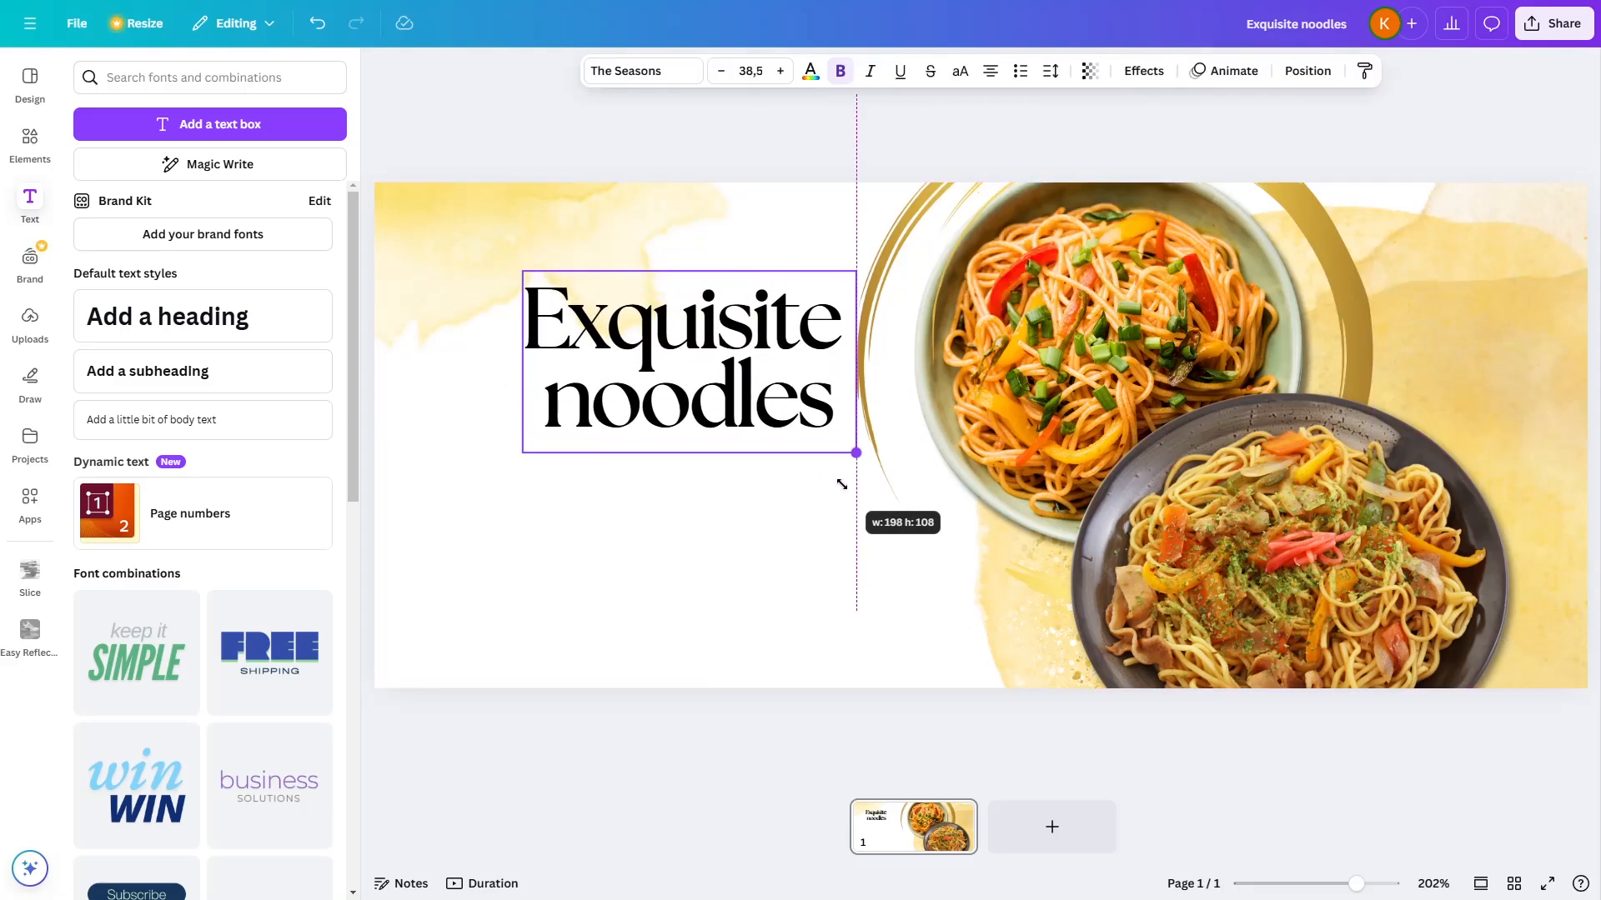
{"action": "left_click_drag", "start_coordinate": [788, 427], "coordinate": [783, 350]}
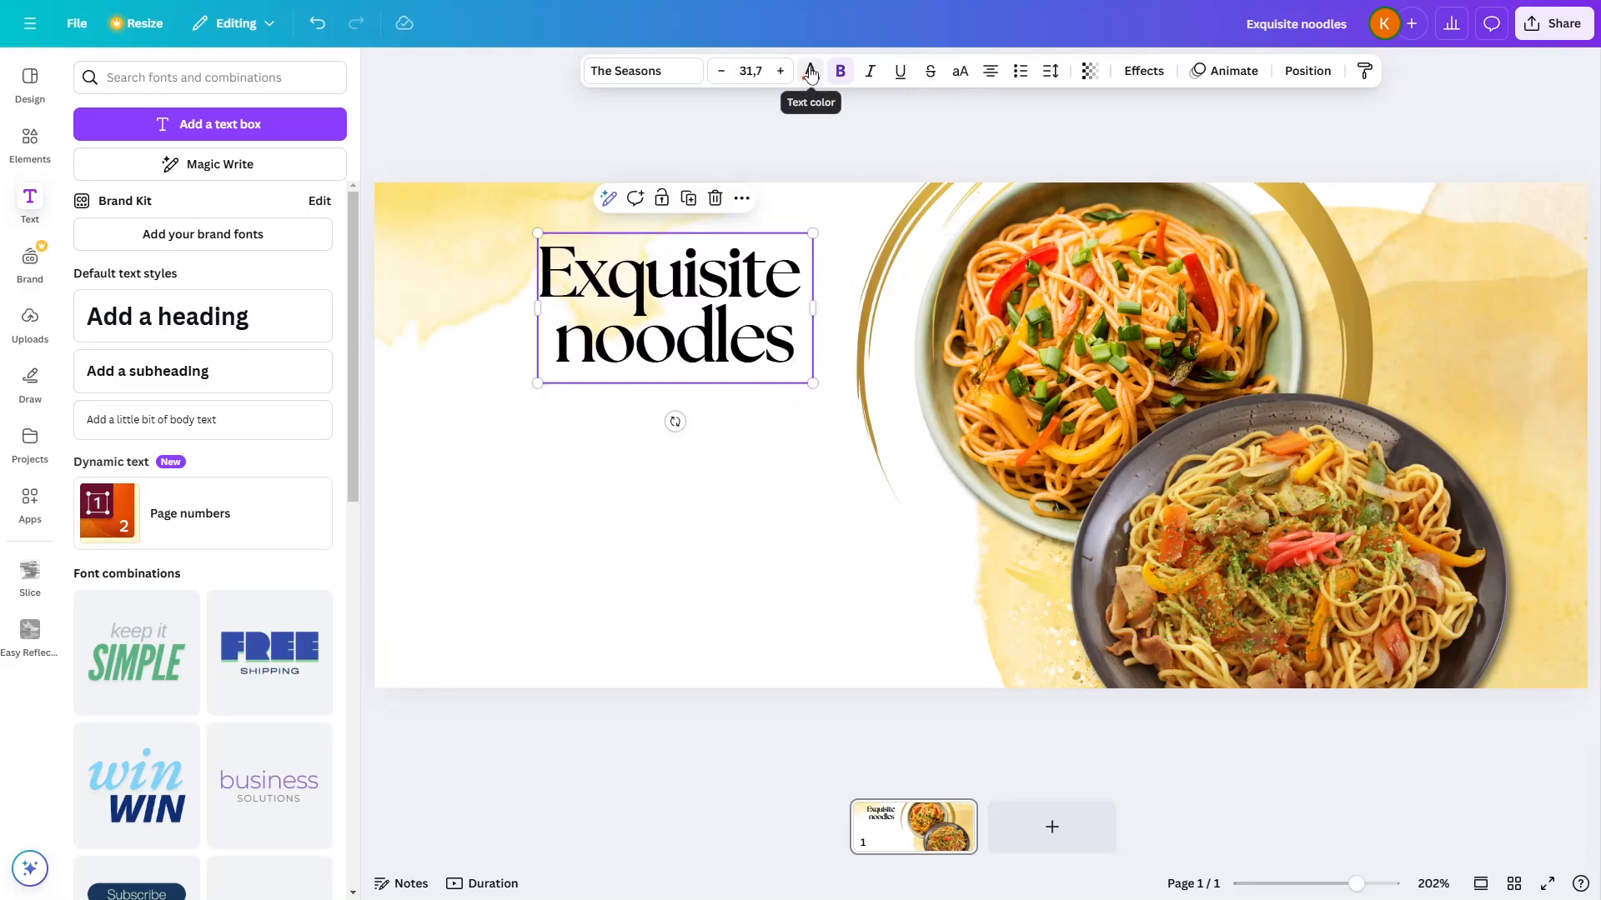
Try beige and dark brown on the heading, then color it golden yellow from the photo colors and shift it slightly left
{"action": "left_click", "coordinate": [809, 74]}
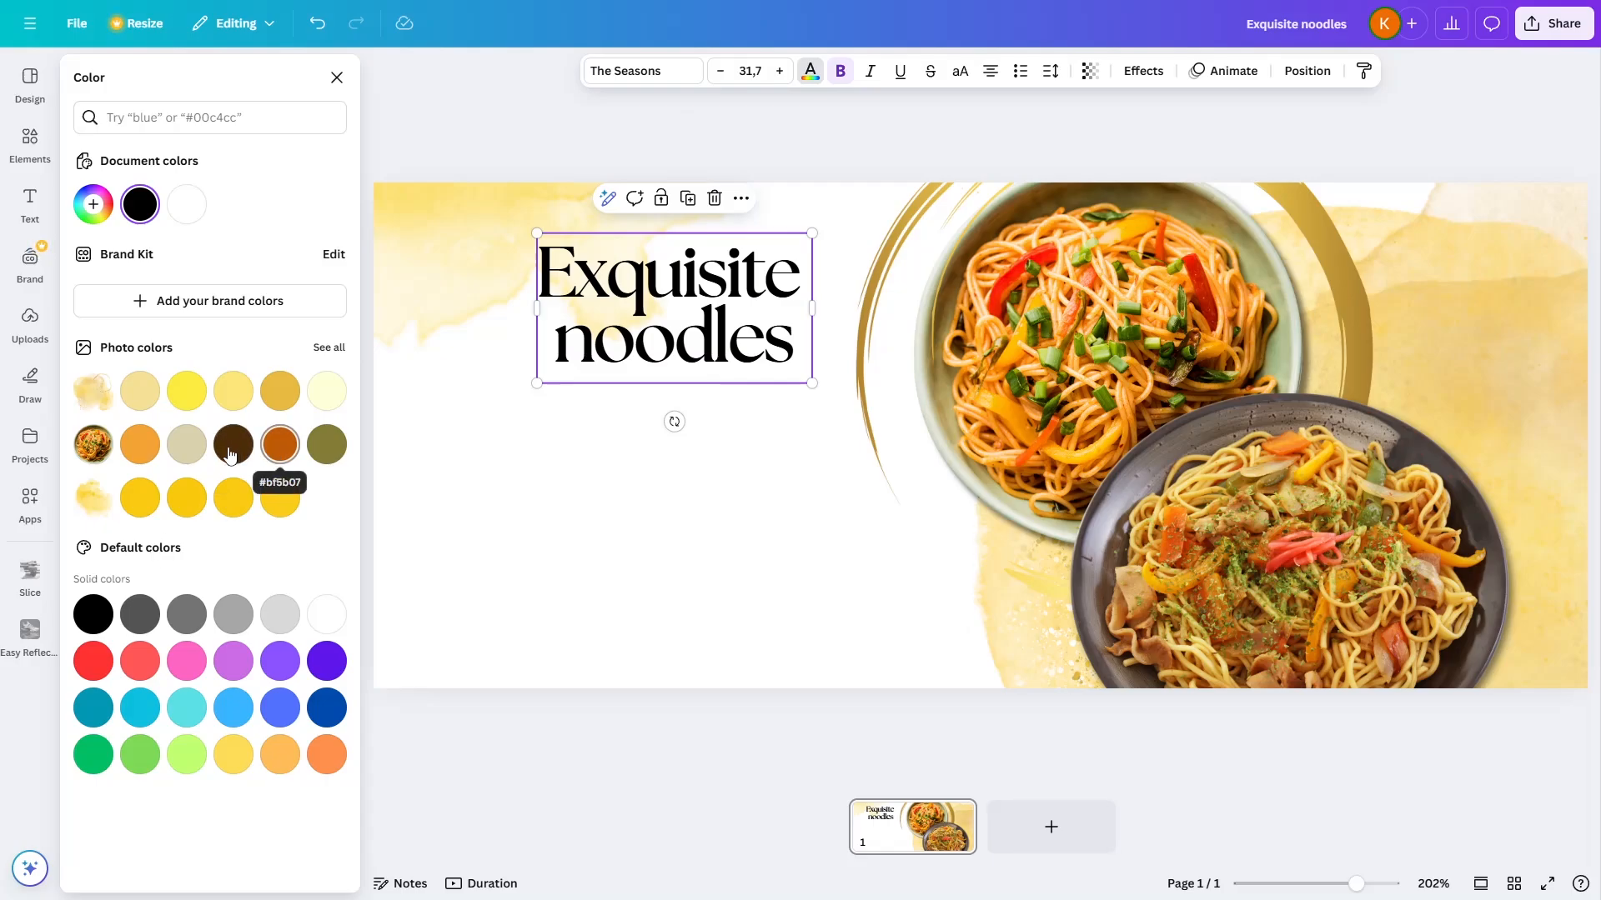
{"action": "left_click", "coordinate": [191, 453]}
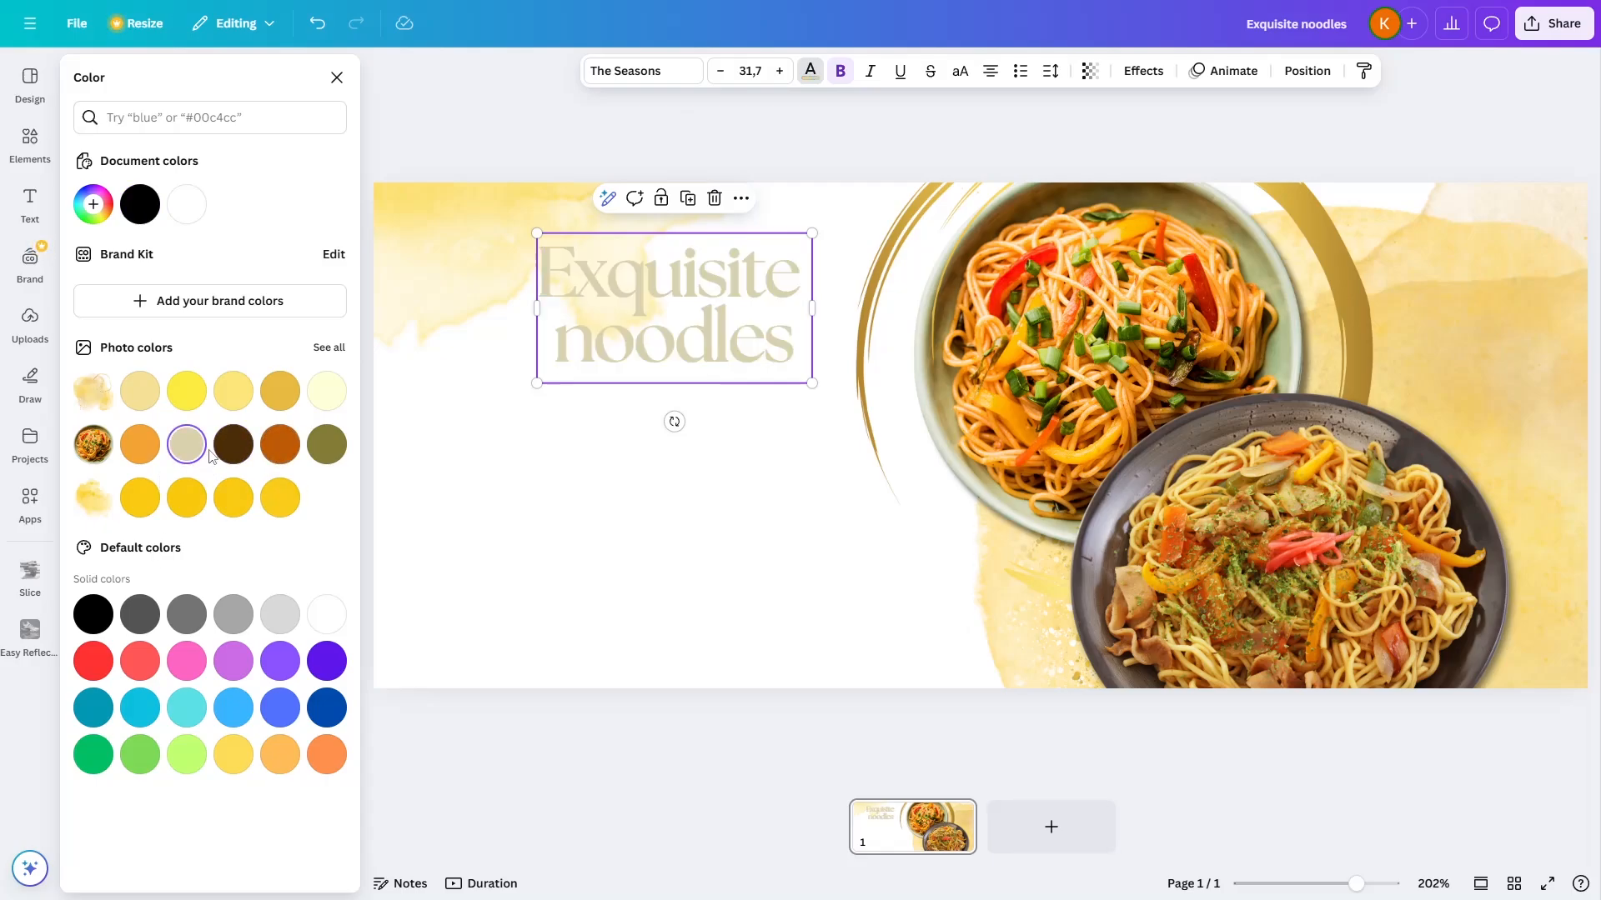
{"action": "left_click", "coordinate": [237, 460]}
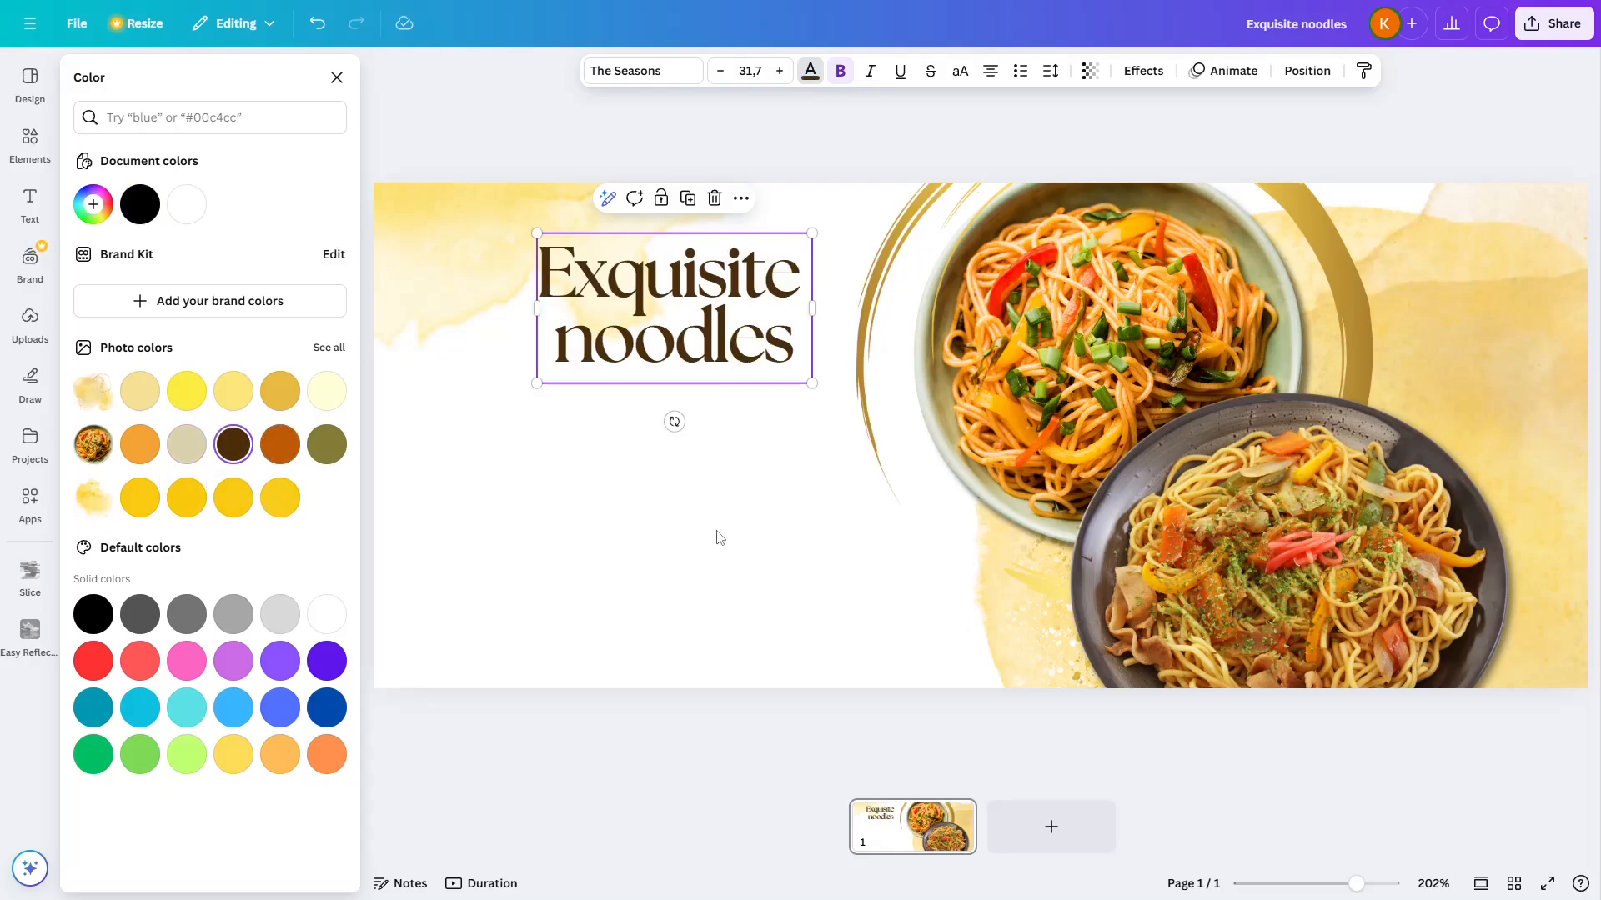
{"action": "left_click", "coordinate": [279, 411]}
{"action": "left_click", "coordinate": [564, 511]}
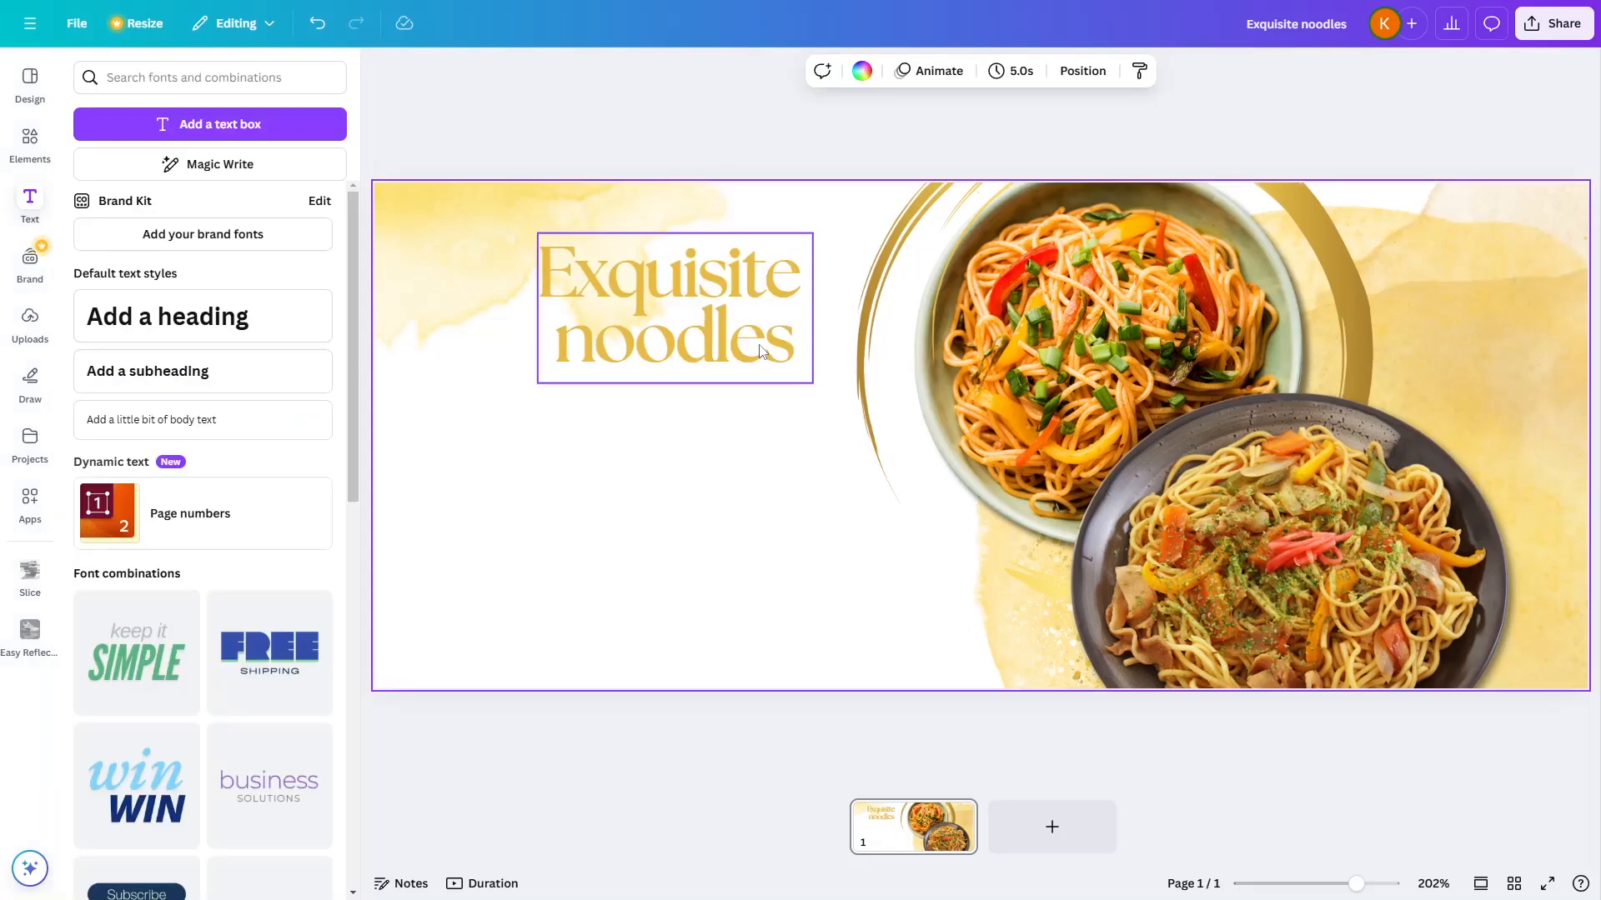
{"action": "mouse_move", "coordinate": [746, 331]}
{"action": "left_mouse_down"}
{"action": "mouse_move", "coordinate": [729, 353]}
{"action": "mouse_move", "coordinate": [729, 334]}
{"action": "left_mouse_up"}
{"action": "left_click", "coordinate": [804, 547]}
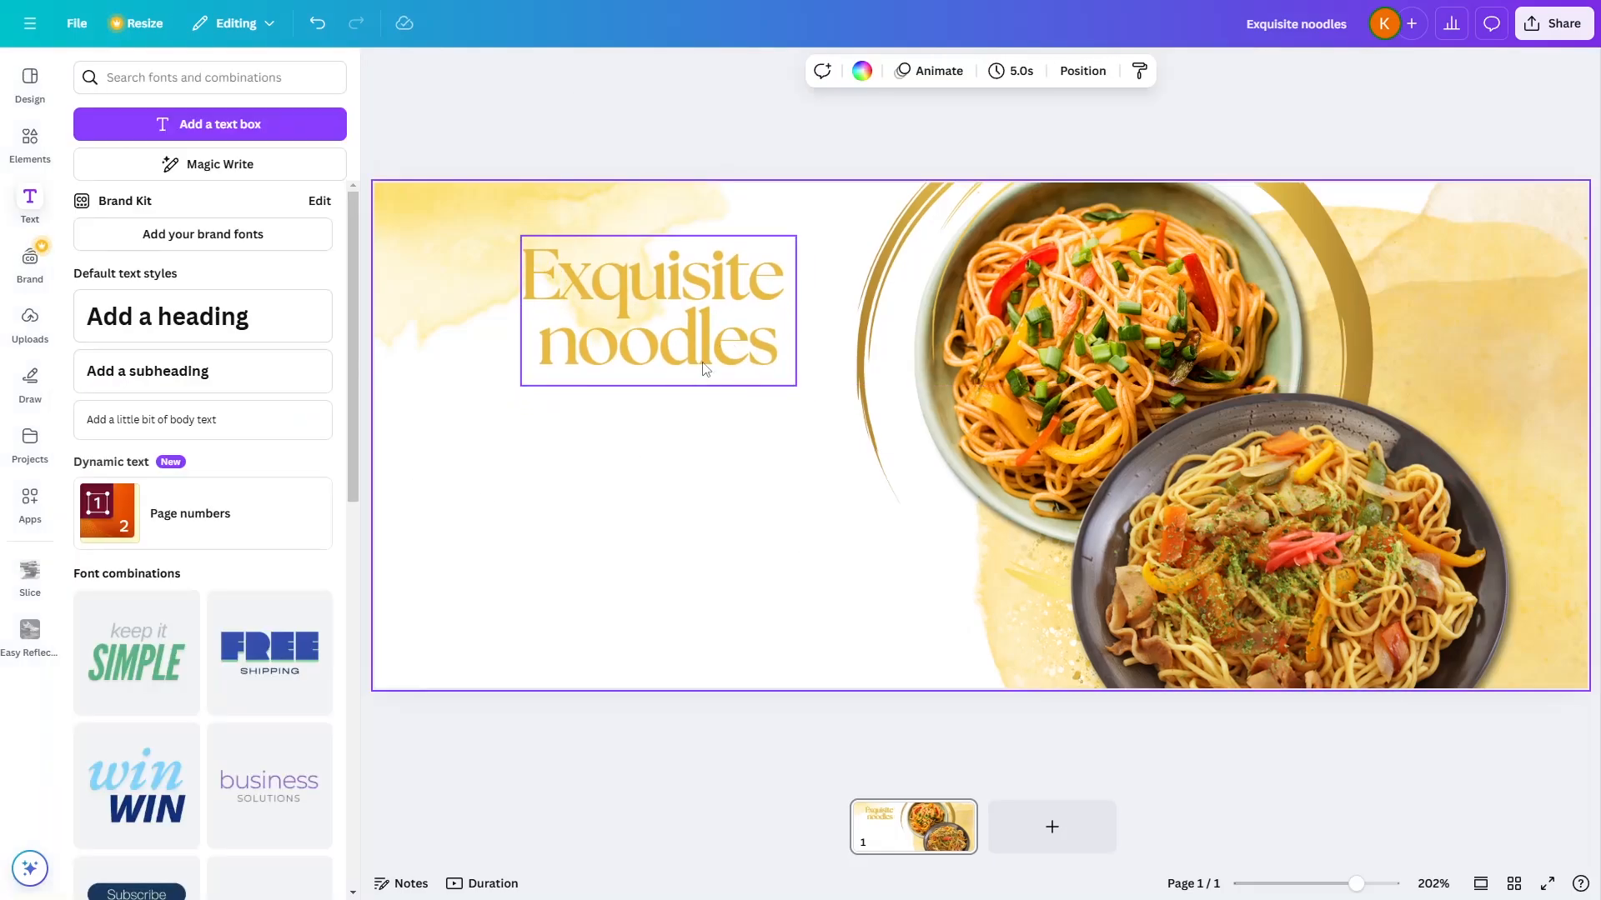
Color only the word "noodles" dark brown from the photo colors, then nudge the heading up and left and enlarge it slightly
{"action": "left_click", "coordinate": [704, 365]}
{"action": "left_click", "coordinate": [704, 364]}
{"action": "left_click_drag", "start_coordinate": [540, 343], "coordinate": [796, 334]}
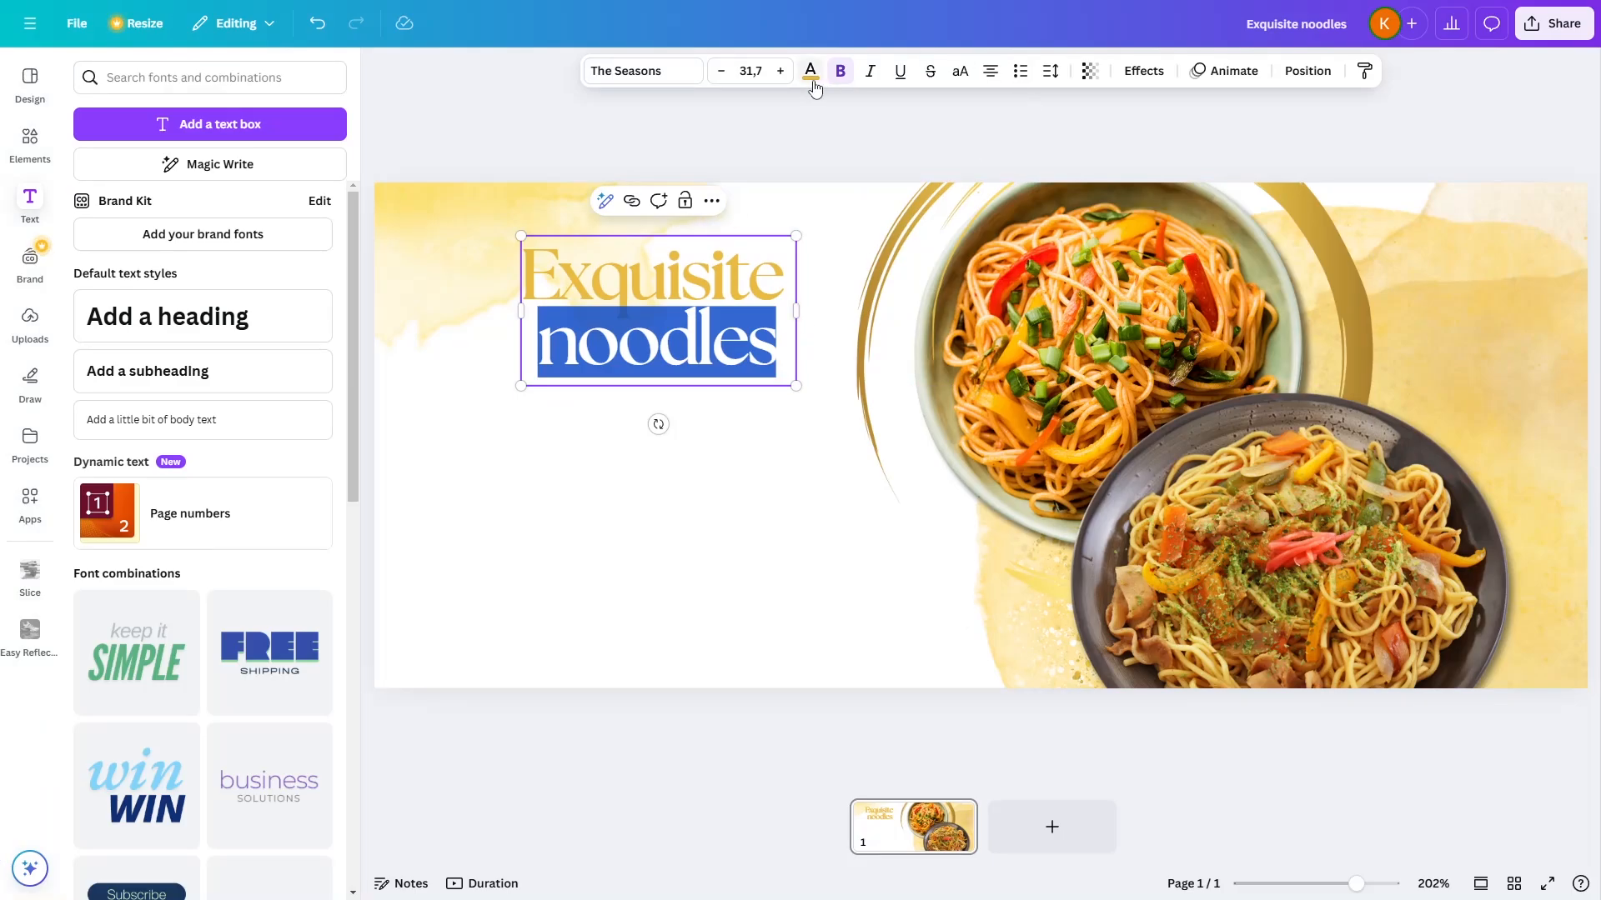
{"action": "left_click", "coordinate": [809, 73]}
{"action": "left_click", "coordinate": [230, 453]}
{"action": "left_click", "coordinate": [792, 509]}
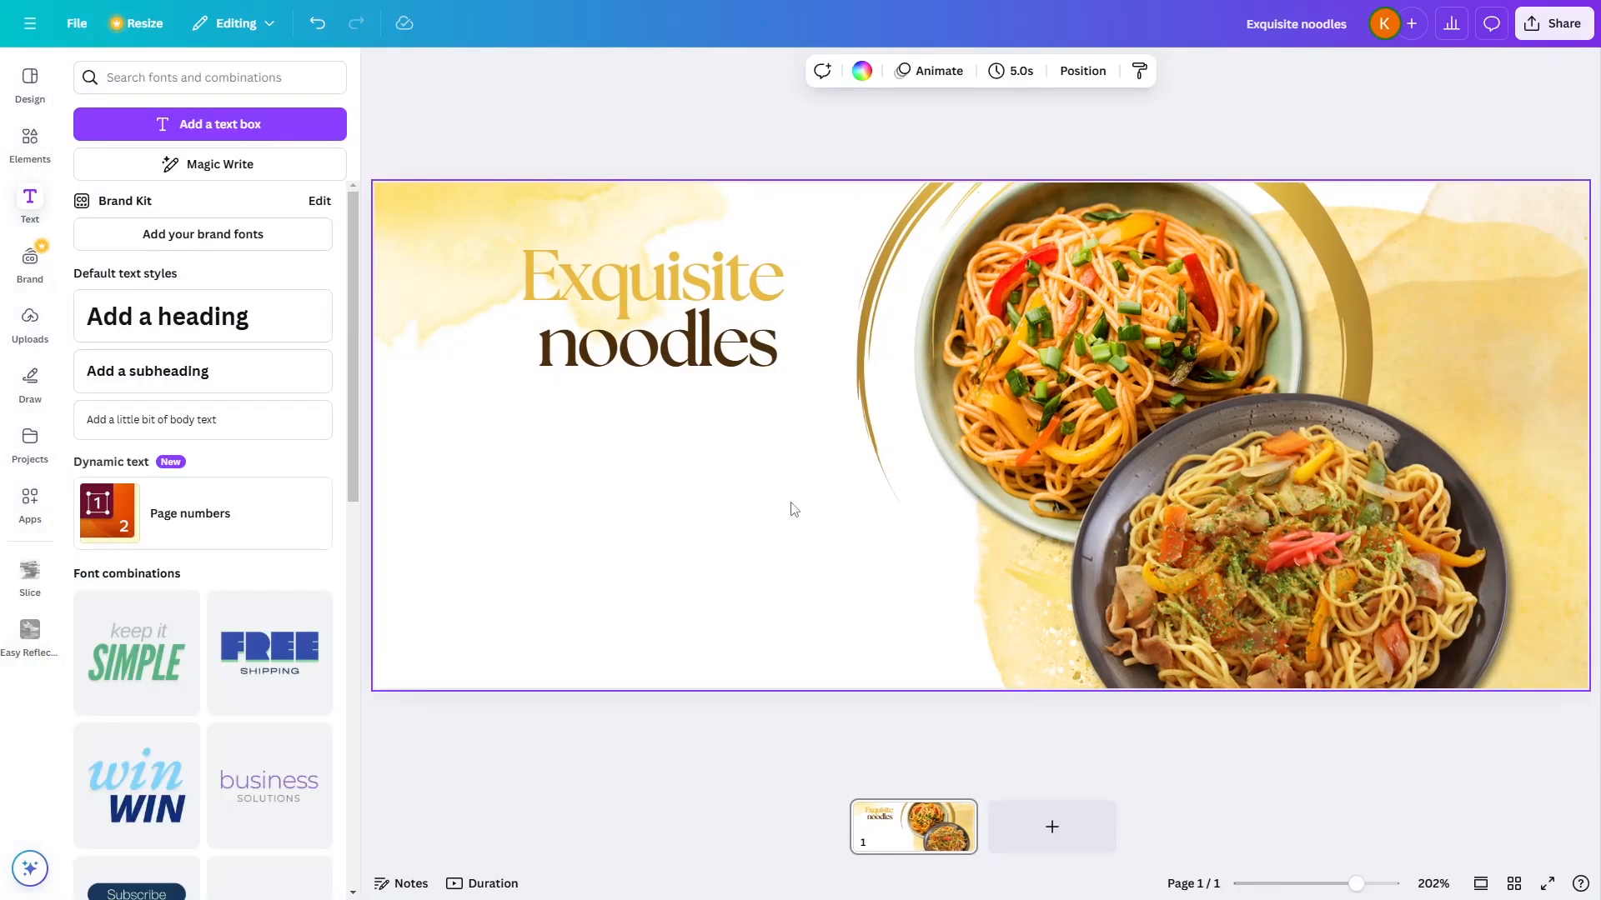
{"action": "mouse_move", "coordinate": [764, 363]}
{"action": "left_mouse_down"}
{"action": "mouse_move", "coordinate": [785, 352]}
{"action": "mouse_move", "coordinate": [750, 352]}
{"action": "left_mouse_up"}
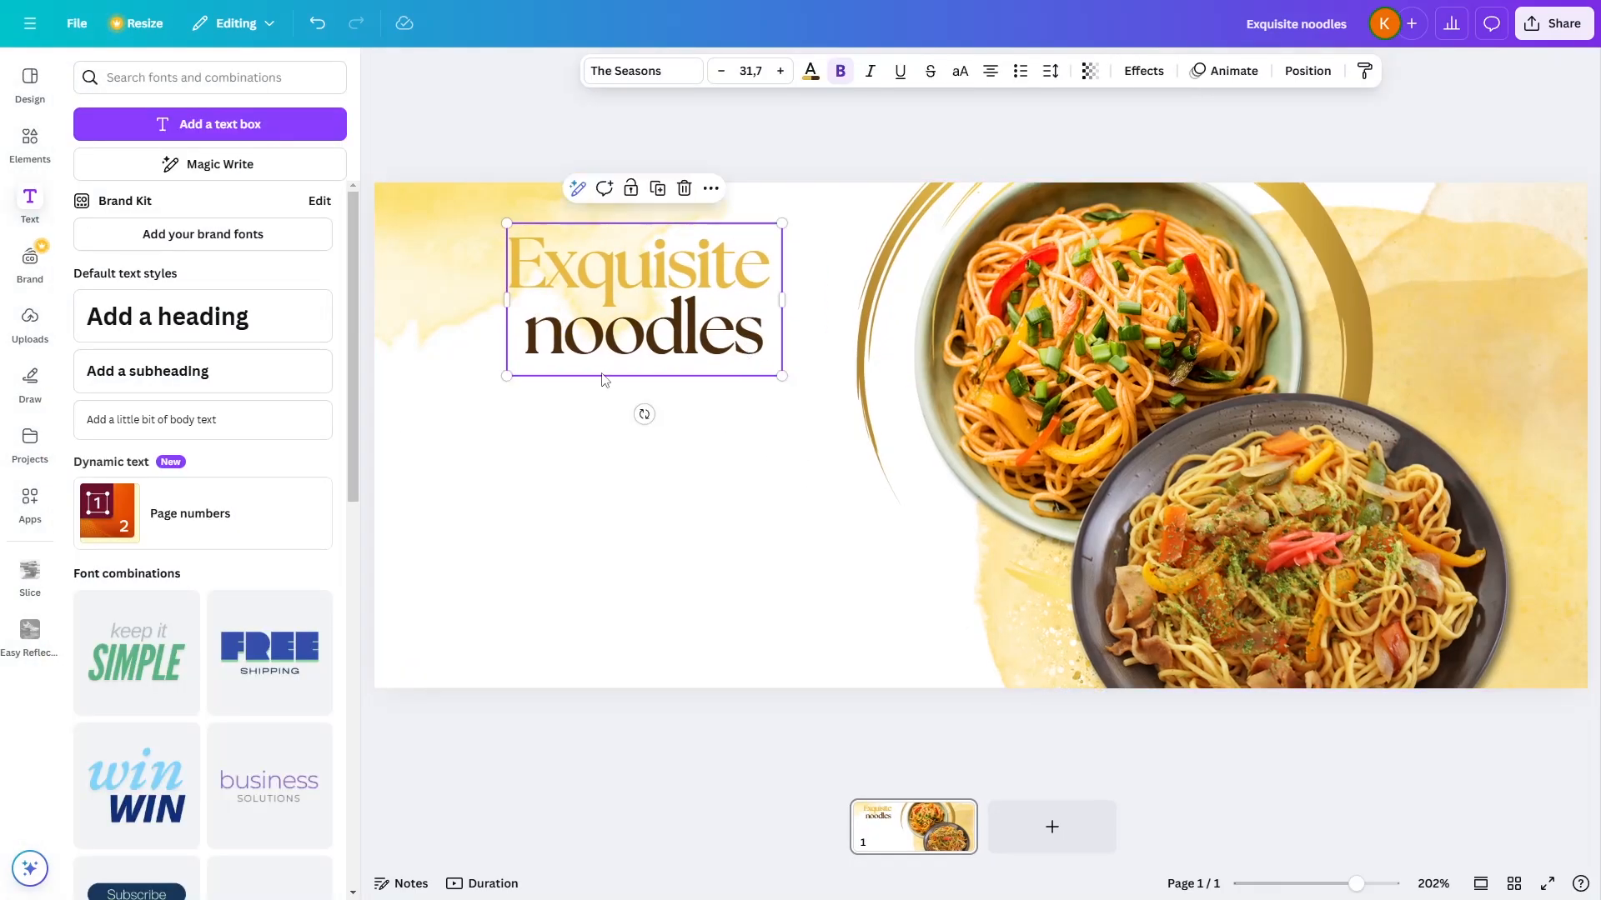
{"action": "left_click_drag", "start_coordinate": [507, 375], "coordinate": [490, 382]}
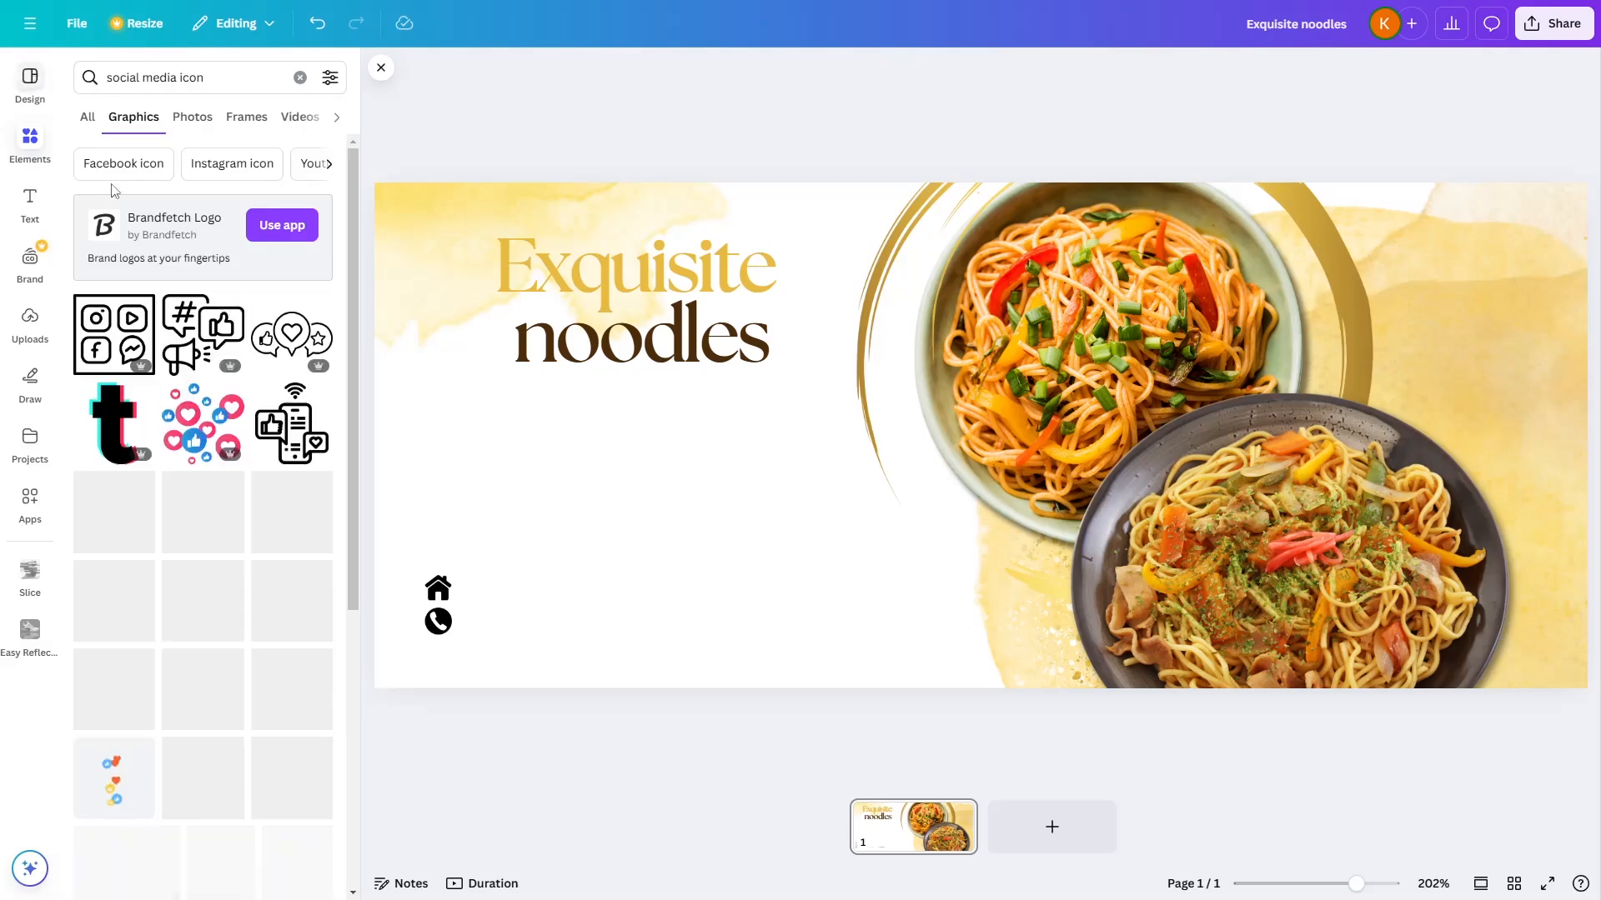
Add the black @ icon as a small graphic aligned directly below the phone icon
{"action": "left_click_drag", "start_coordinate": [203, 601], "coordinate": [659, 551]}
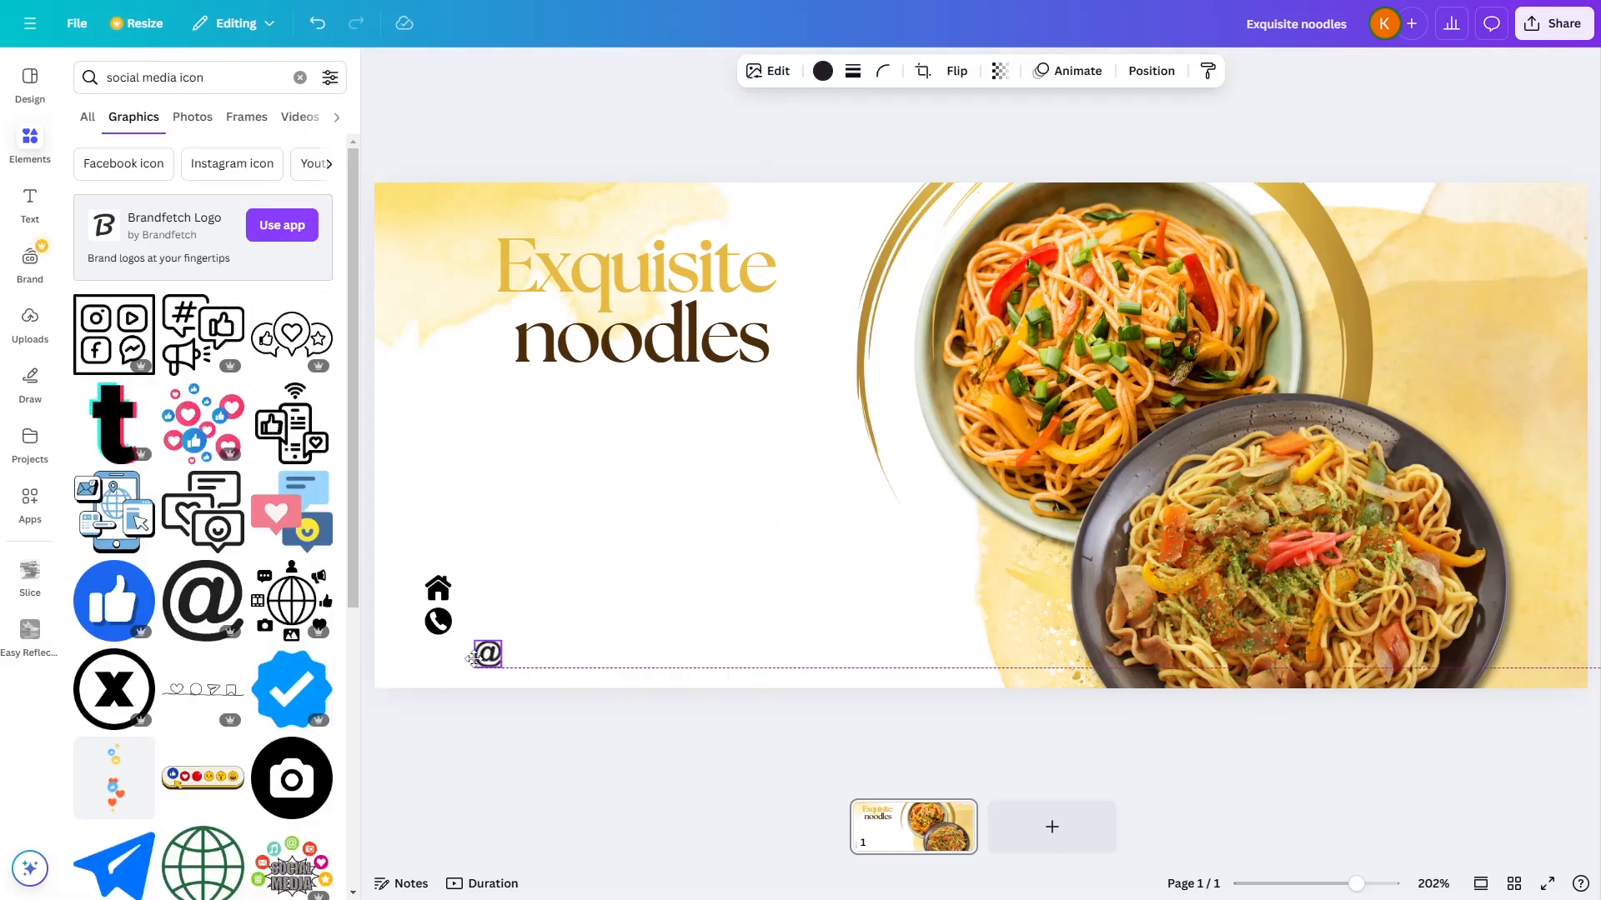
{"action": "left_click_drag", "start_coordinate": [473, 659], "coordinate": [424, 660]}
Add a subheading text box containing "Lorem ipsum dolor sit amet." repeated five times
{"action": "left_click", "coordinate": [30, 204]}
{"action": "left_click", "coordinate": [236, 371]}
{"action": "type", "text": "Lorem ipsum"}
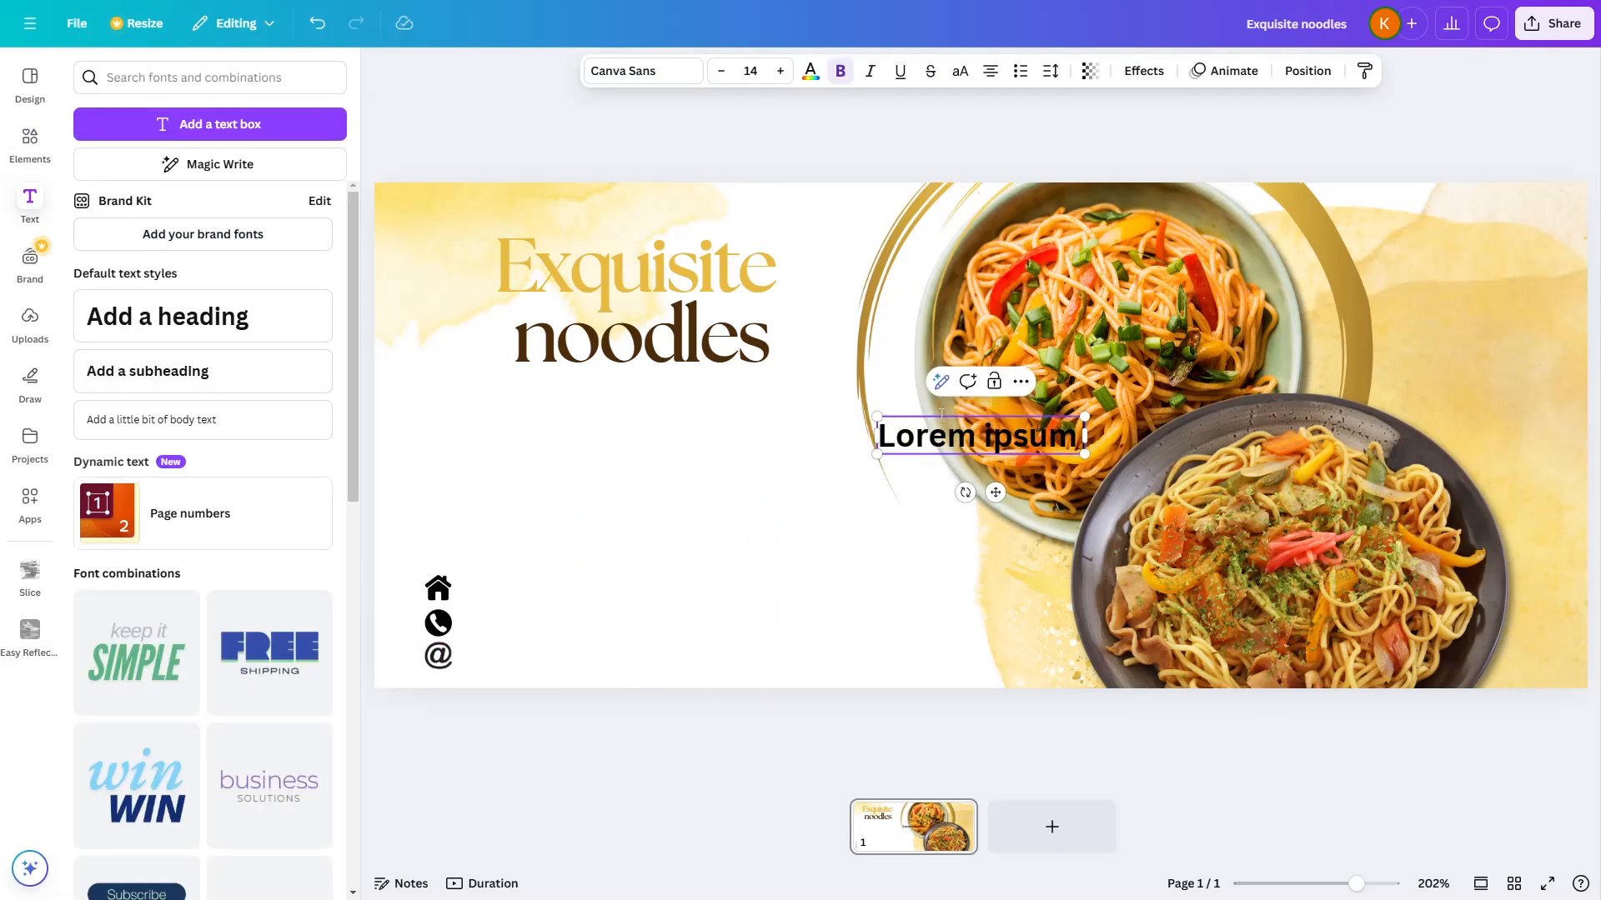
{"action": "type", "text": " dolor sit amet."}
{"action": "left_click_drag", "start_coordinate": [1195, 437], "coordinate": [763, 435]}
{"action": "key", "text": "ctrl+c"}
{"action": "key", "text": "Right"}
{"action": "key", "text": "ctrl+v"}
{"action": "key", "text": "ctrl+v"}
{"action": "key", "text": "ctrl+v"}
{"action": "key", "text": "ctrl+v"}
Change the placeholder paragraph's alignment and box width, and set its font to DM Sans at size 5
{"action": "left_click", "coordinate": [990, 72]}
{"action": "left_click_drag", "start_coordinate": [977, 525], "coordinate": [511, 415]}
{"action": "left_click", "coordinate": [721, 72]}
{"action": "left_click", "coordinate": [642, 71]}
{"action": "scroll", "coordinate": [180, 576], "scroll_direction": "down", "scroll_amount": 5}
{"action": "left_click", "coordinate": [180, 583]}
{"action": "left_click", "coordinate": [142, 248]}
{"action": "left_click", "coordinate": [853, 451]}
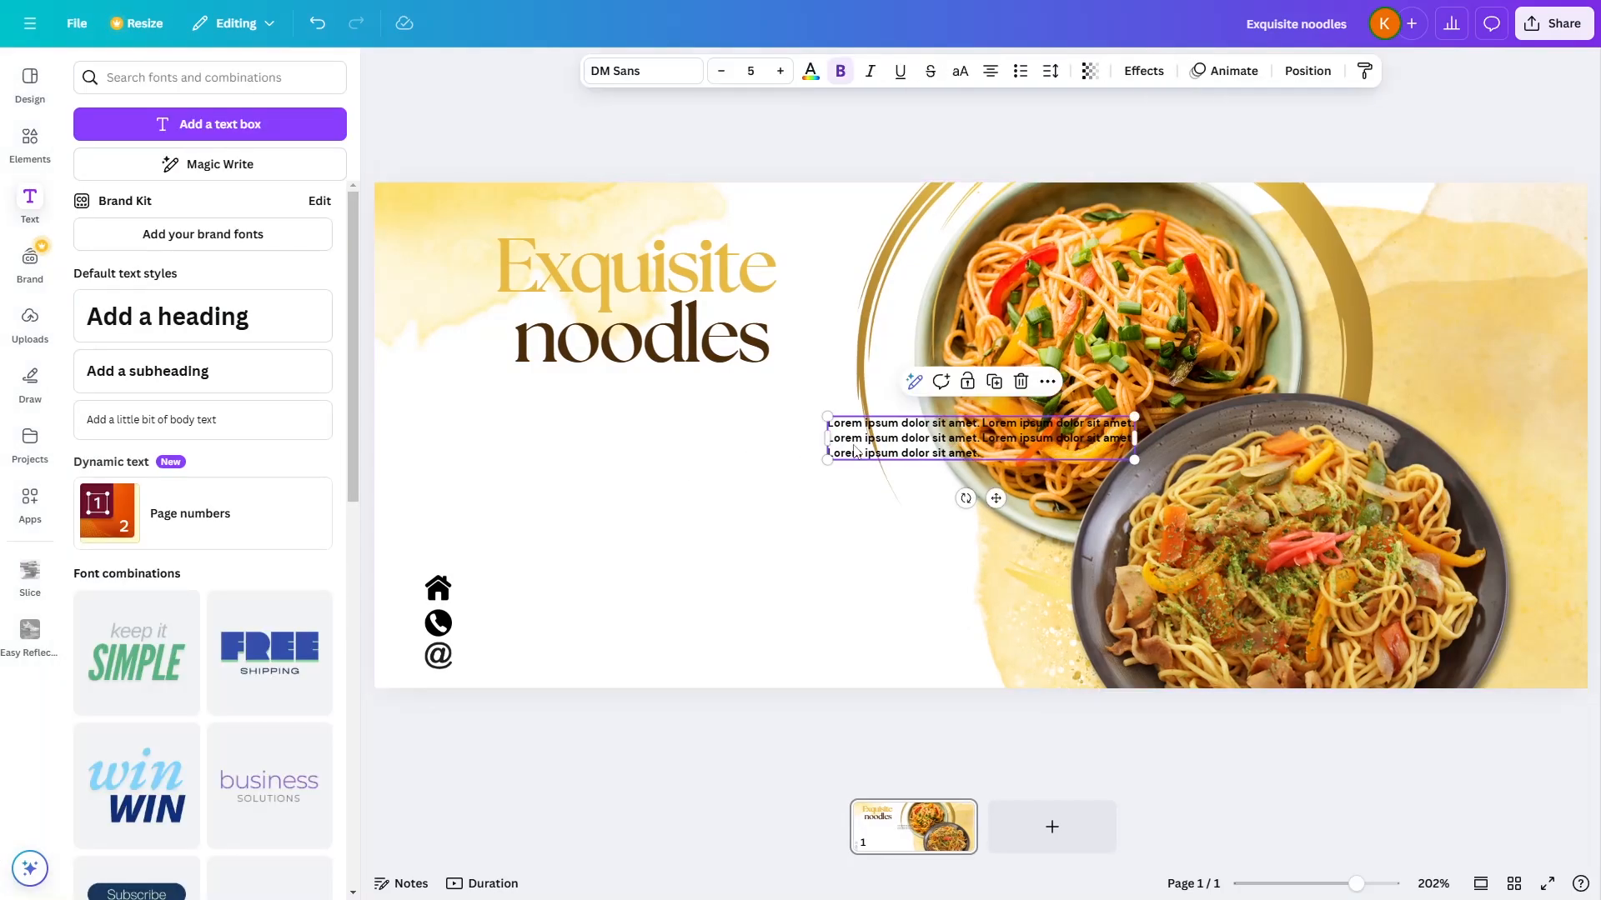
Remove the paragraph's bold, set its size to 7, and fit it realigned as three lines just above the contact icons
{"action": "left_click", "coordinate": [841, 72]}
{"action": "left_click_drag", "start_coordinate": [854, 430], "coordinate": [441, 515]}
{"action": "left_click", "coordinate": [780, 72]}
{"action": "left_click", "coordinate": [780, 72]}
{"action": "left_click_drag", "start_coordinate": [769, 533], "coordinate": [818, 533]}
{"action": "left_click_drag", "start_coordinate": [603, 543], "coordinate": [647, 524]}
{"action": "left_click", "coordinate": [990, 72]}
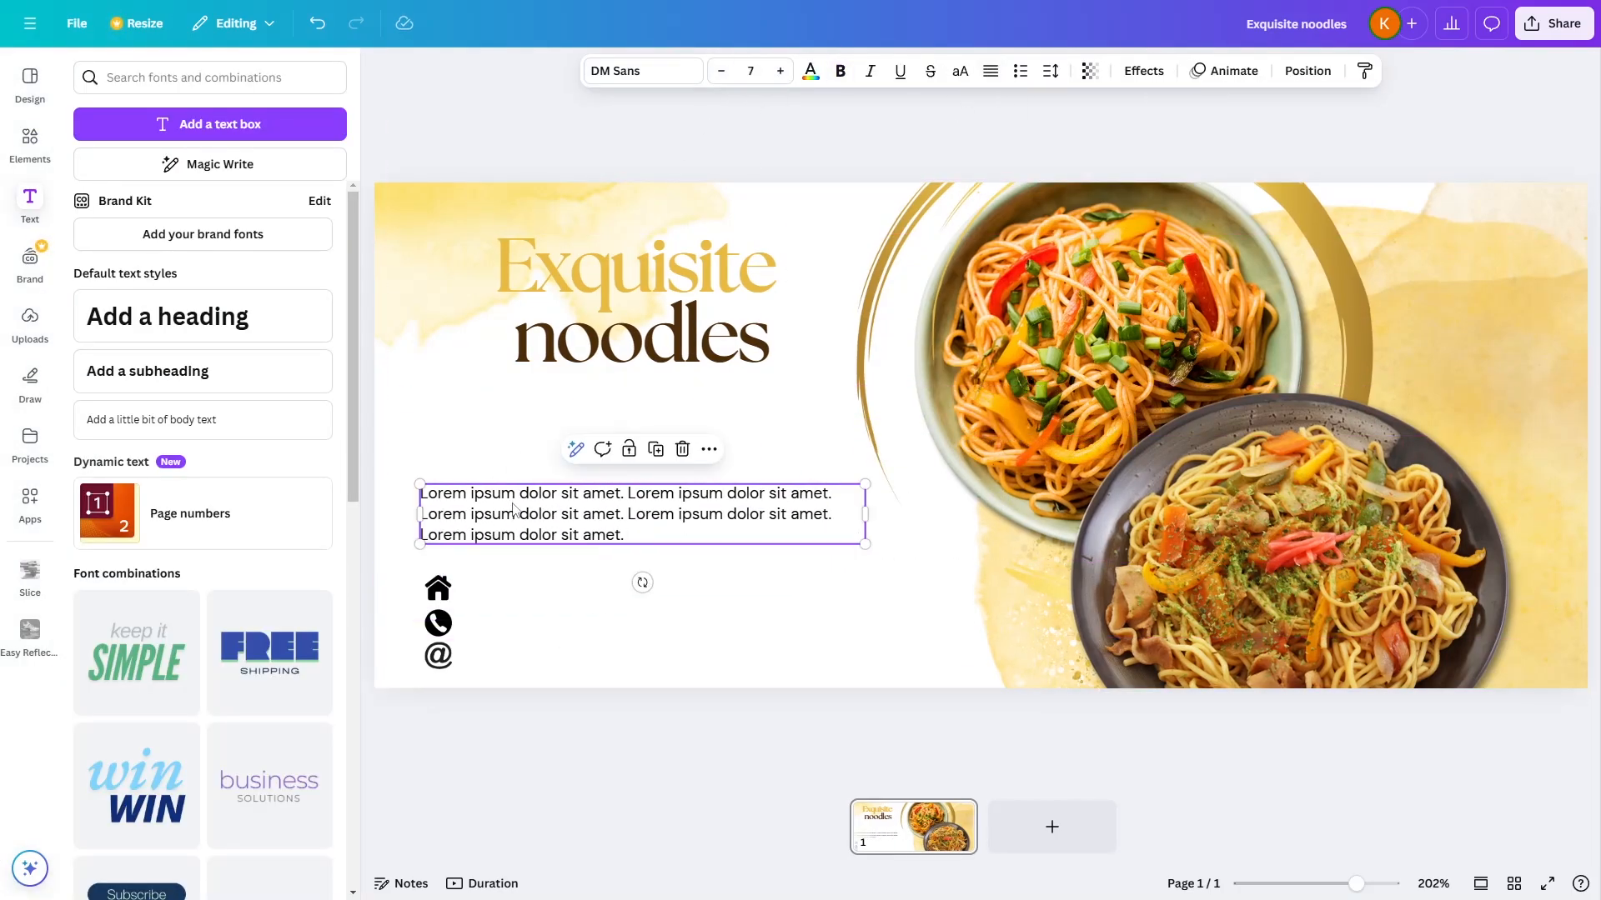
{"action": "left_click_drag", "start_coordinate": [514, 509], "coordinate": [518, 527]}
{"action": "left_click", "coordinate": [608, 445]}
Search the elements library for "rectangle element"
{"action": "left_click", "coordinate": [30, 143]}
{"action": "type", "text": "rectangle element"}
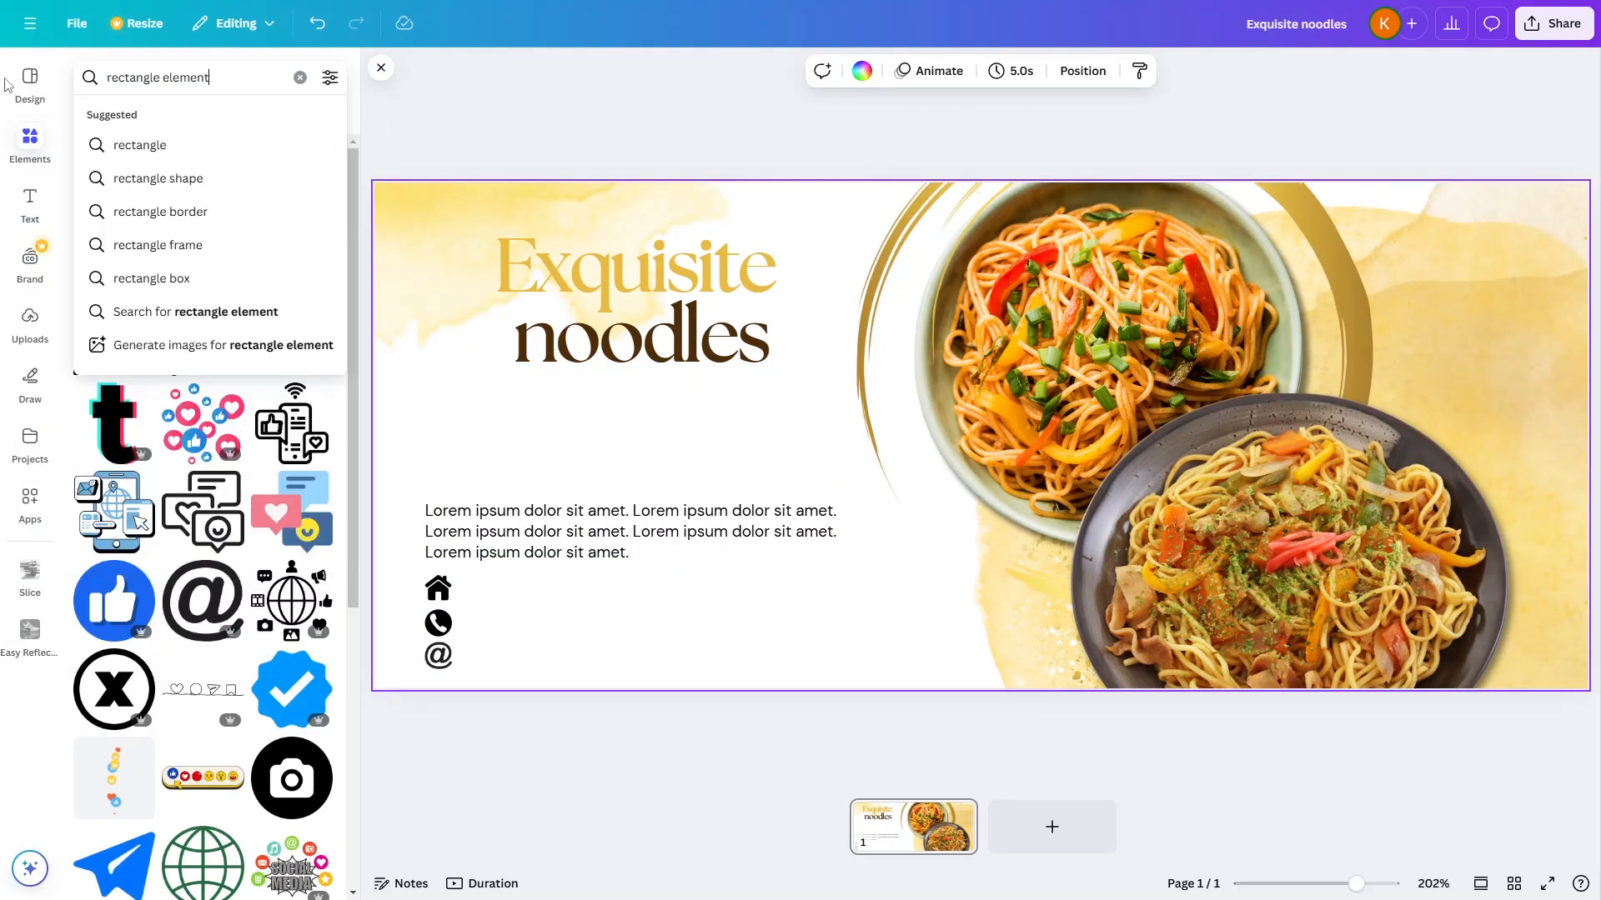